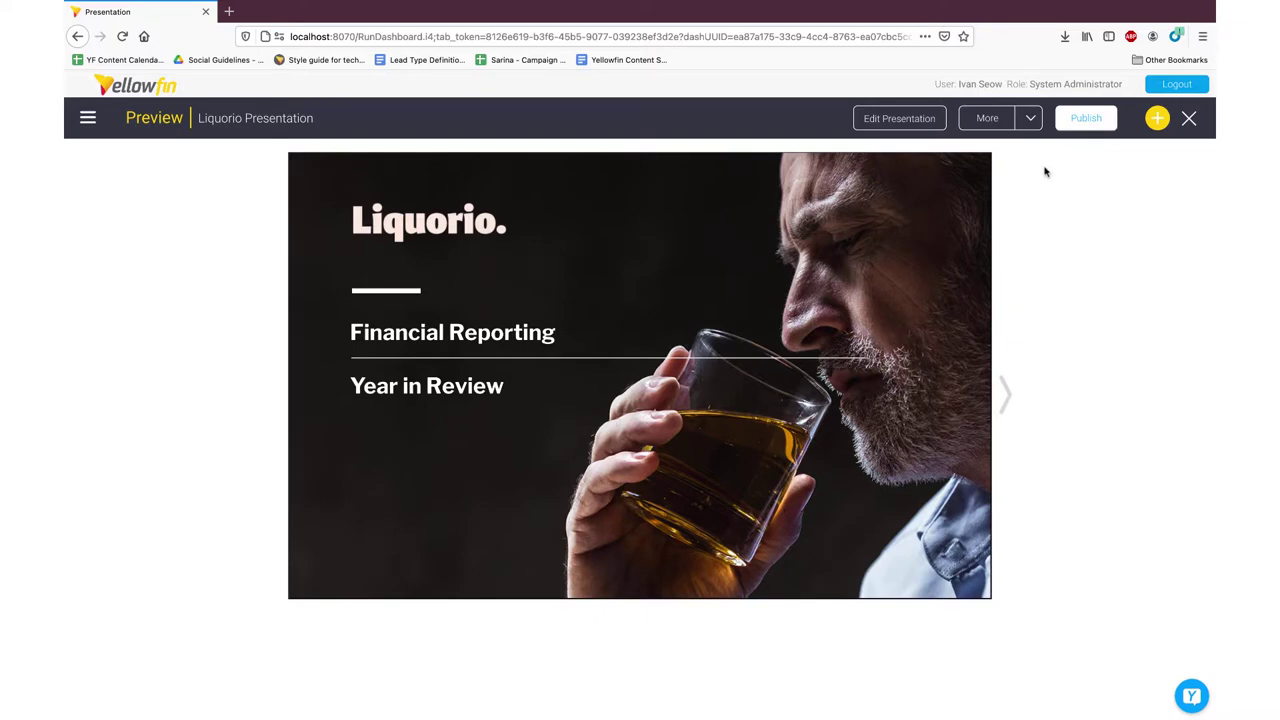
# Put the Liquorio Presentation into edit mode and open slide 6, Introduction - Dark
pyautogui.click(899, 119)
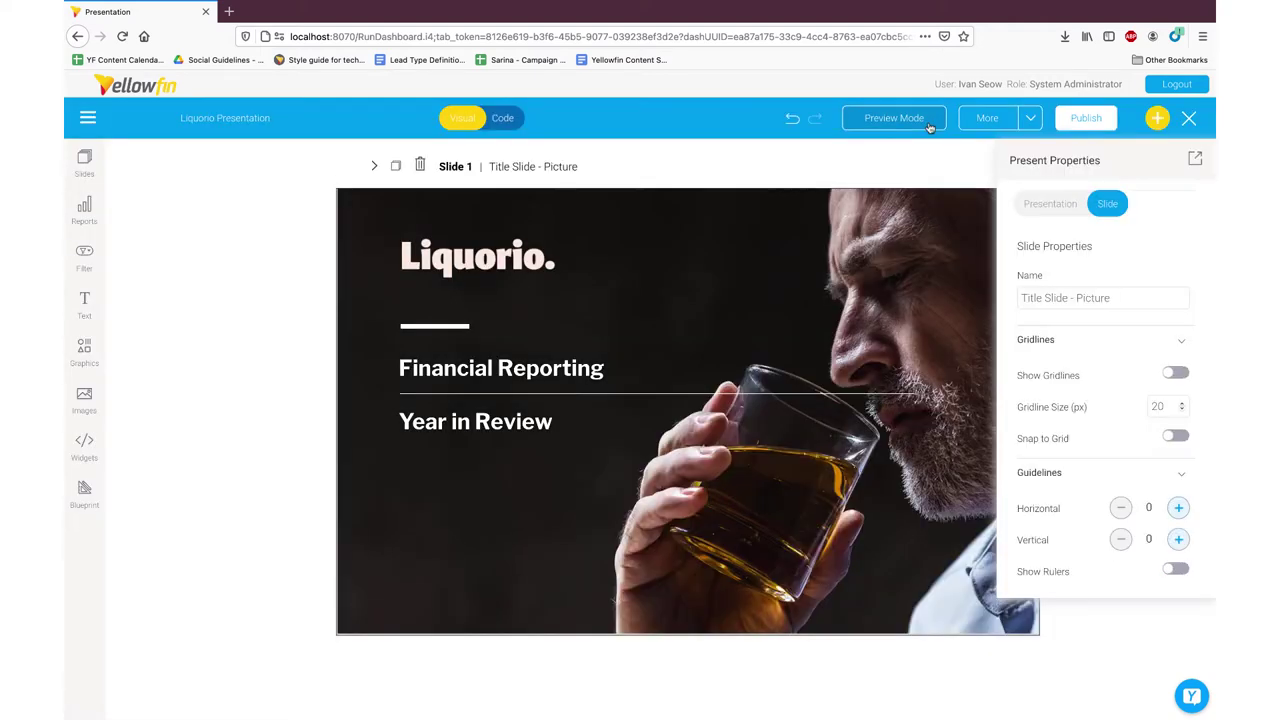
pyautogui.click(84, 172)
pyautogui.scroll(-5, 190, 450)
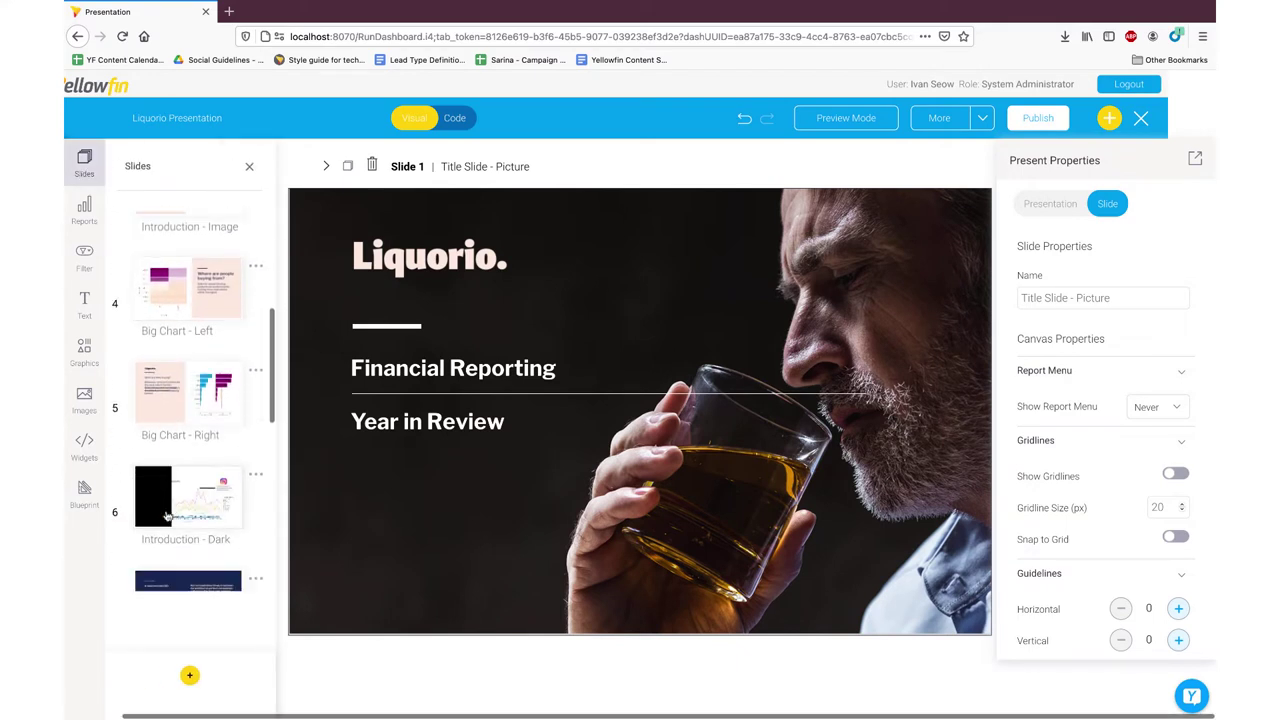
pyautogui.click(196, 507)
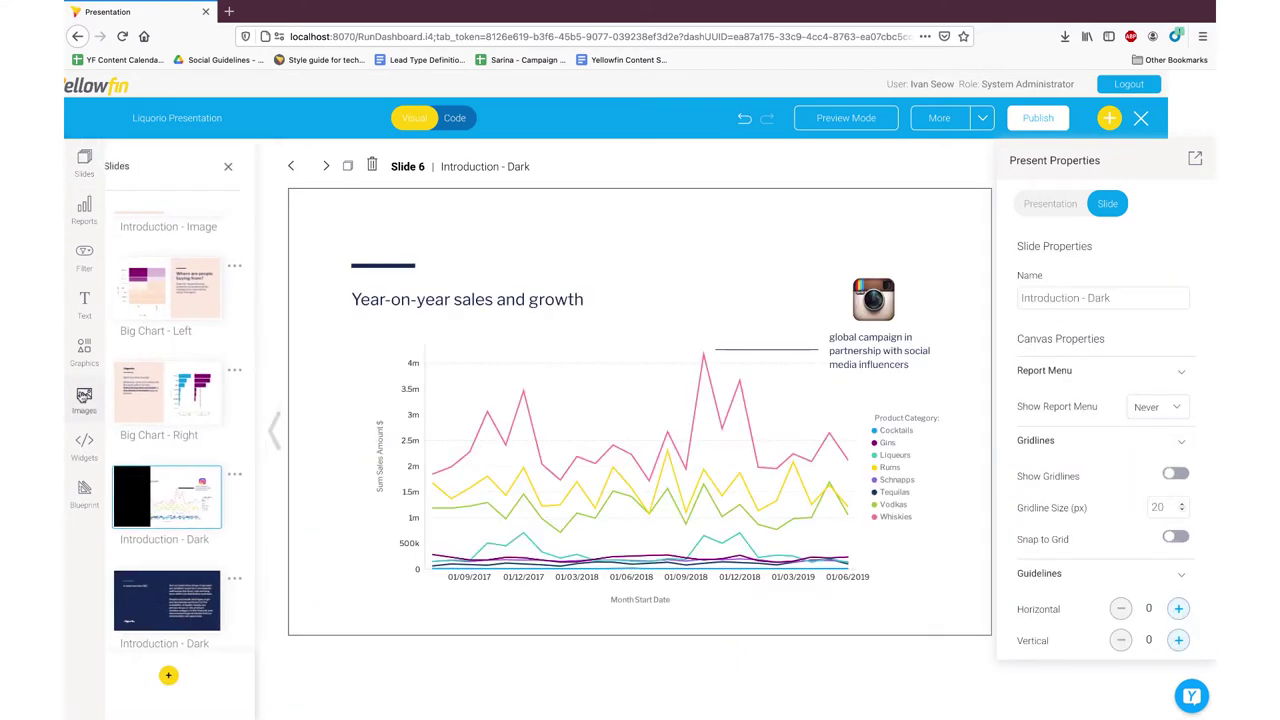
# Upload LiquorioLogo.psd through the Image Manager and save it onto the slide
pyautogui.click(84, 399)
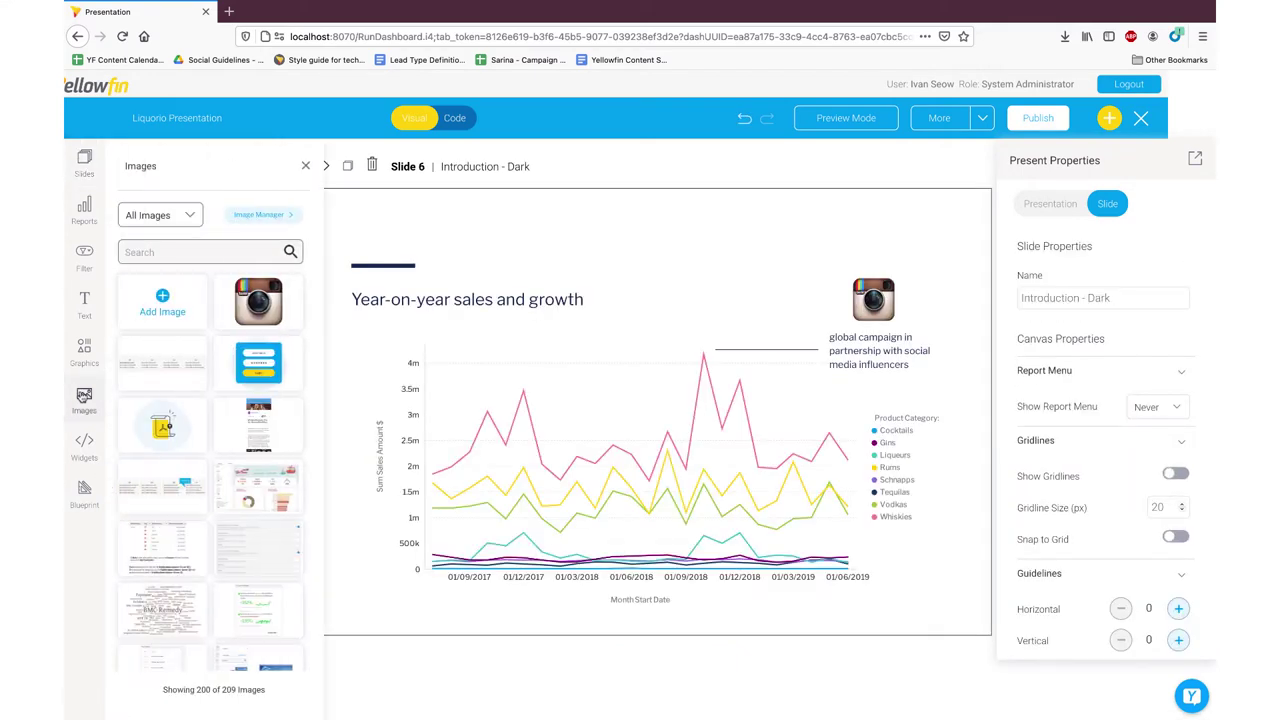
pyautogui.click(262, 216)
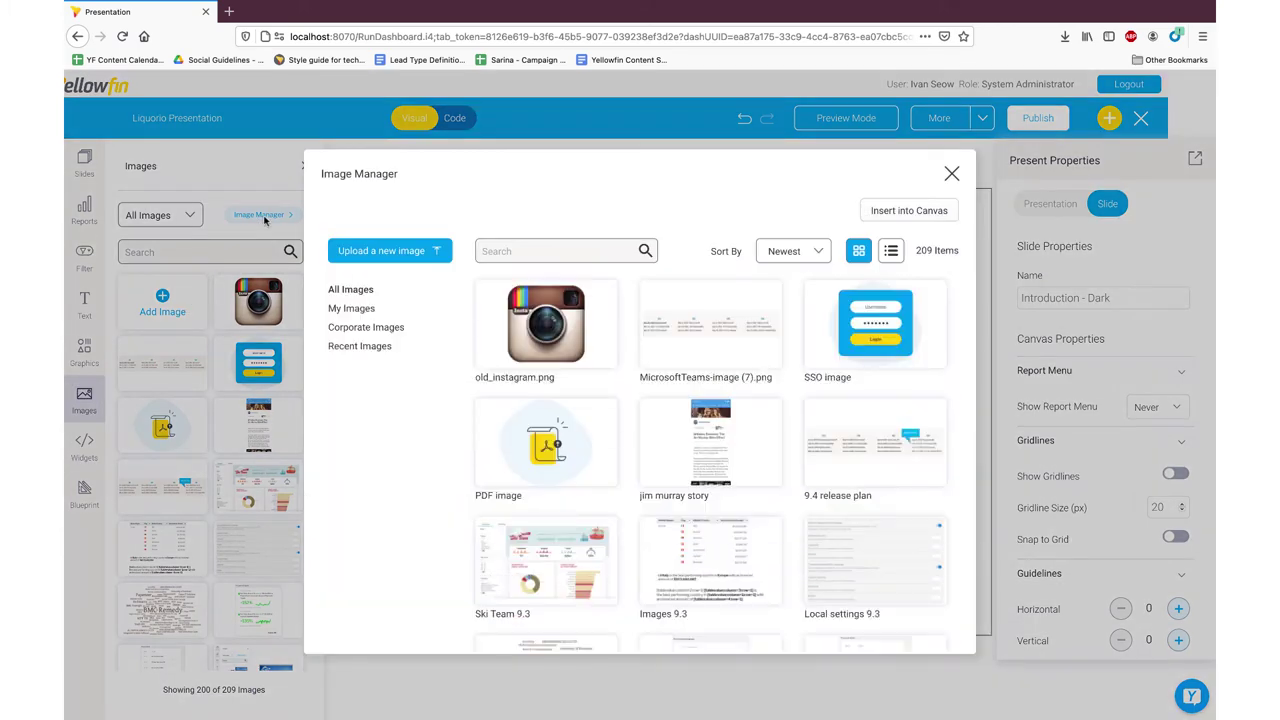
pyautogui.click(394, 258)
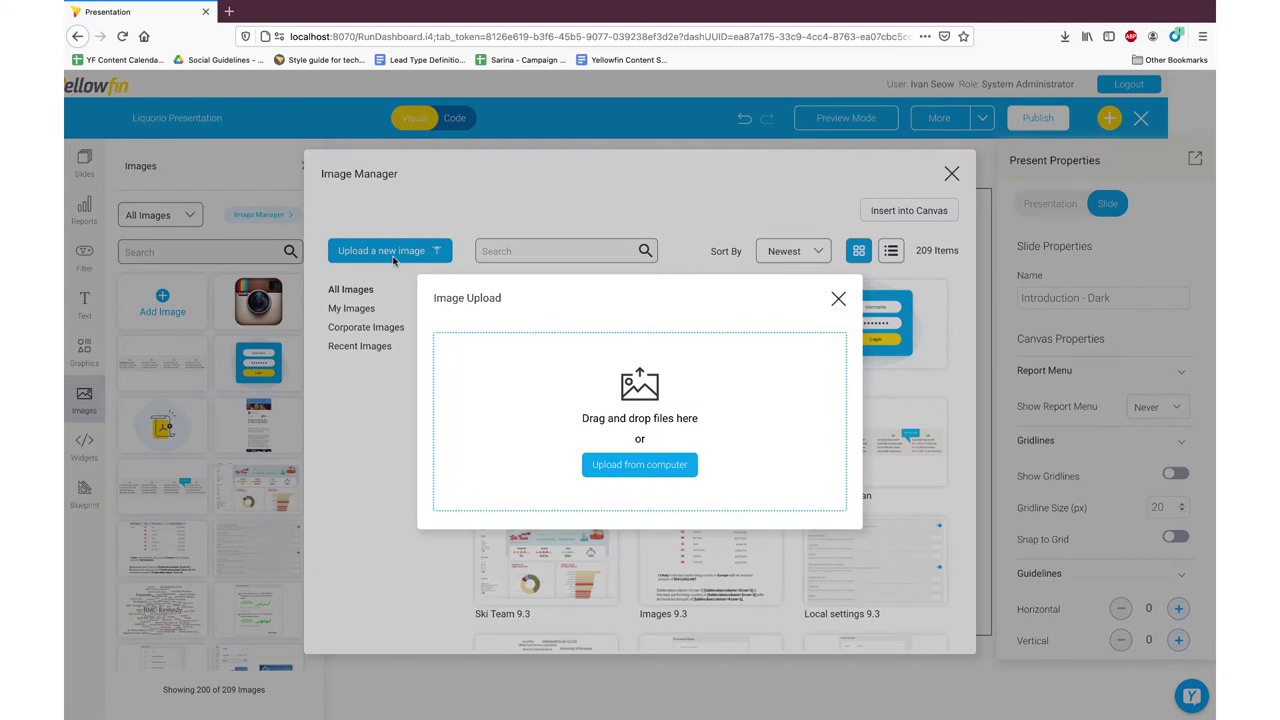
pyautogui.moveTo(634, 59); pyautogui.dragTo(625, 405)
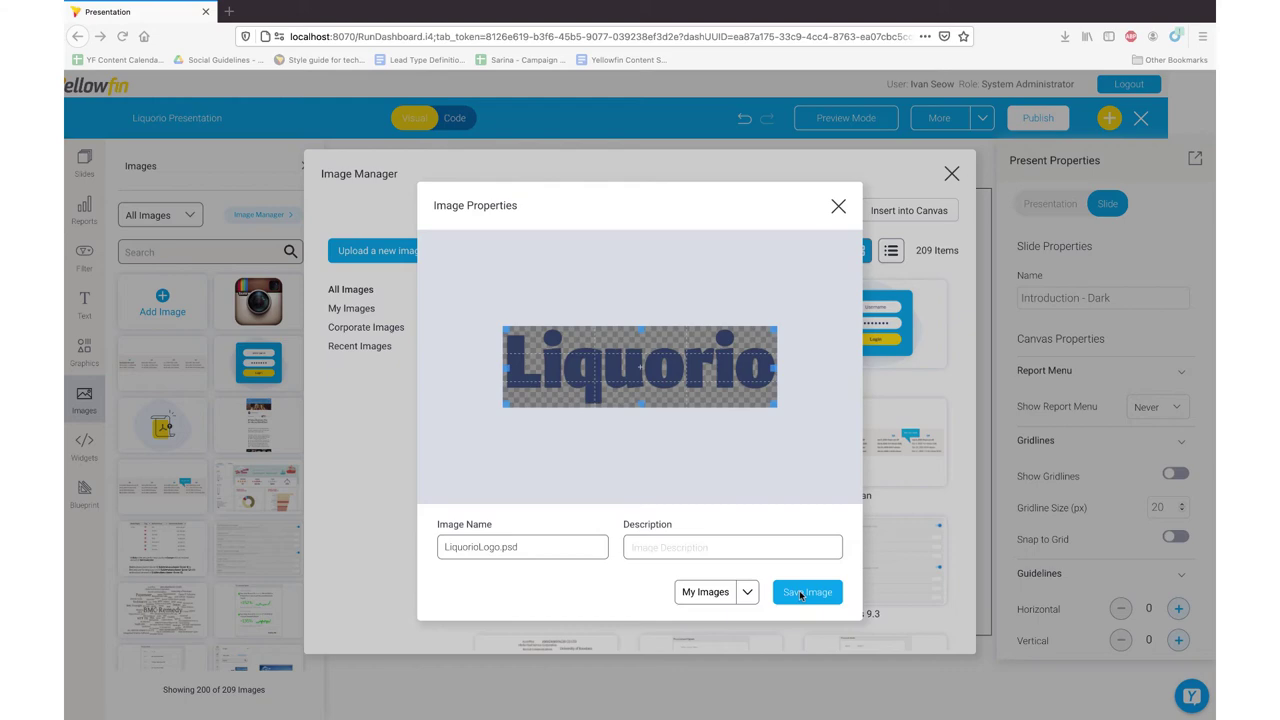
pyautogui.click(800, 594)
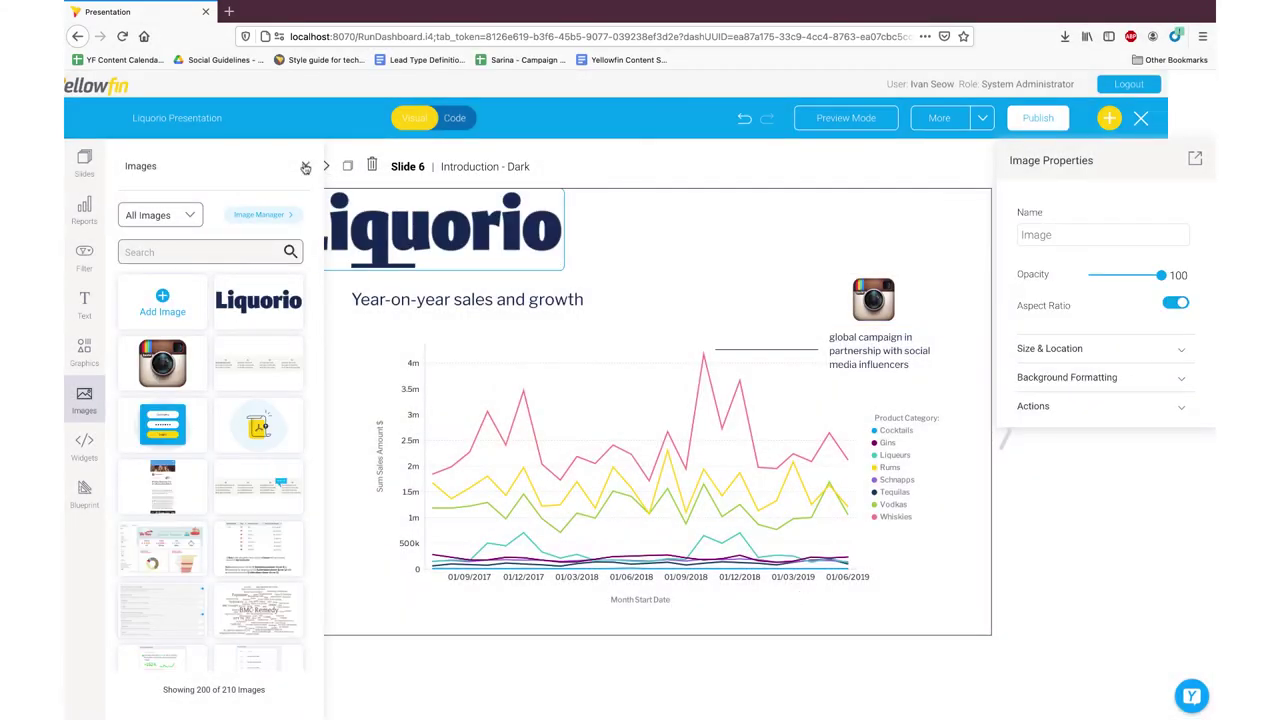
# Shrink the Liquorio logo and place it above the Year-on-year sales and growth title
pyautogui.click(306, 168)
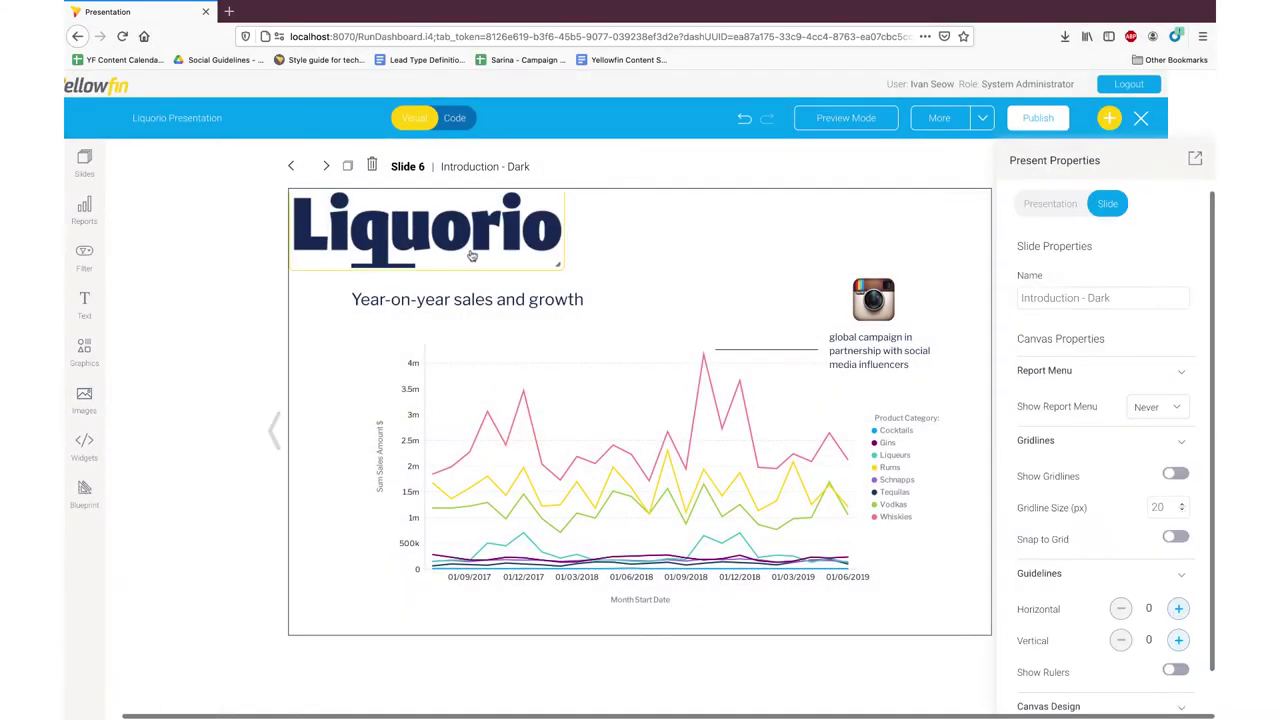
pyautogui.click(529, 258)
pyautogui.moveTo(559, 266); pyautogui.dragTo(487, 249)
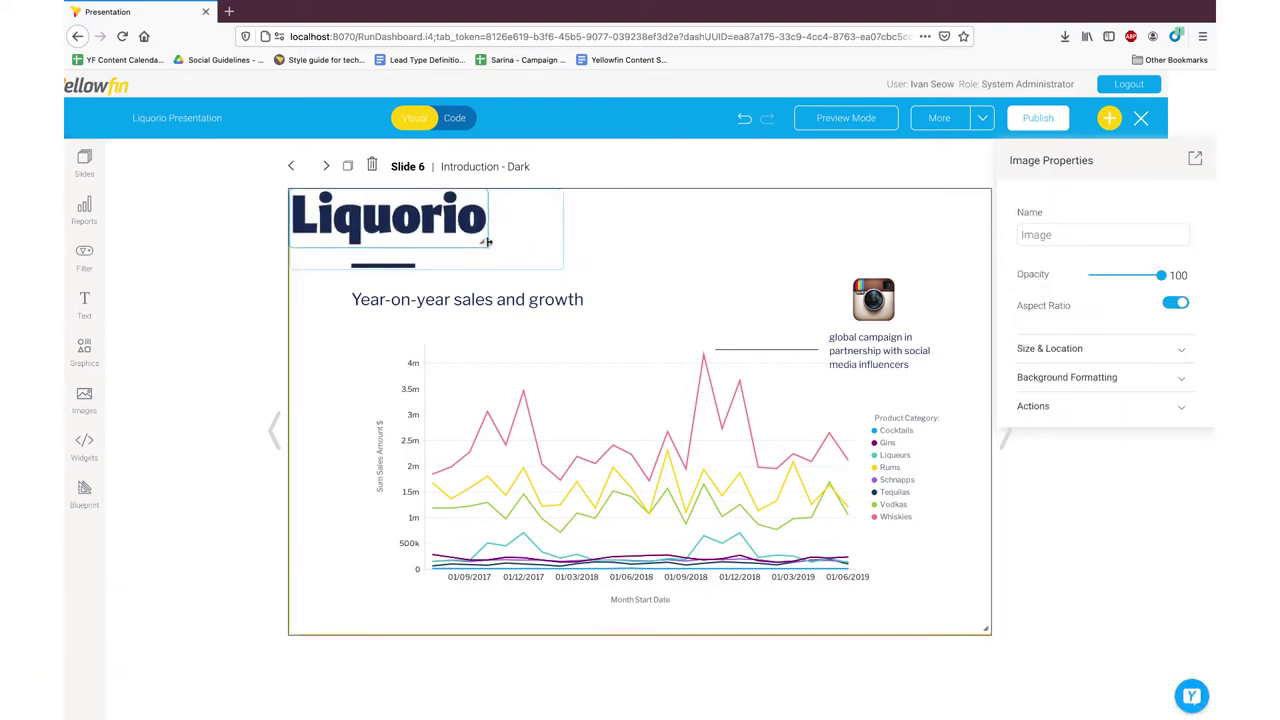
pyautogui.moveTo(410, 218); pyautogui.dragTo(468, 234)
pyautogui.click(629, 279)
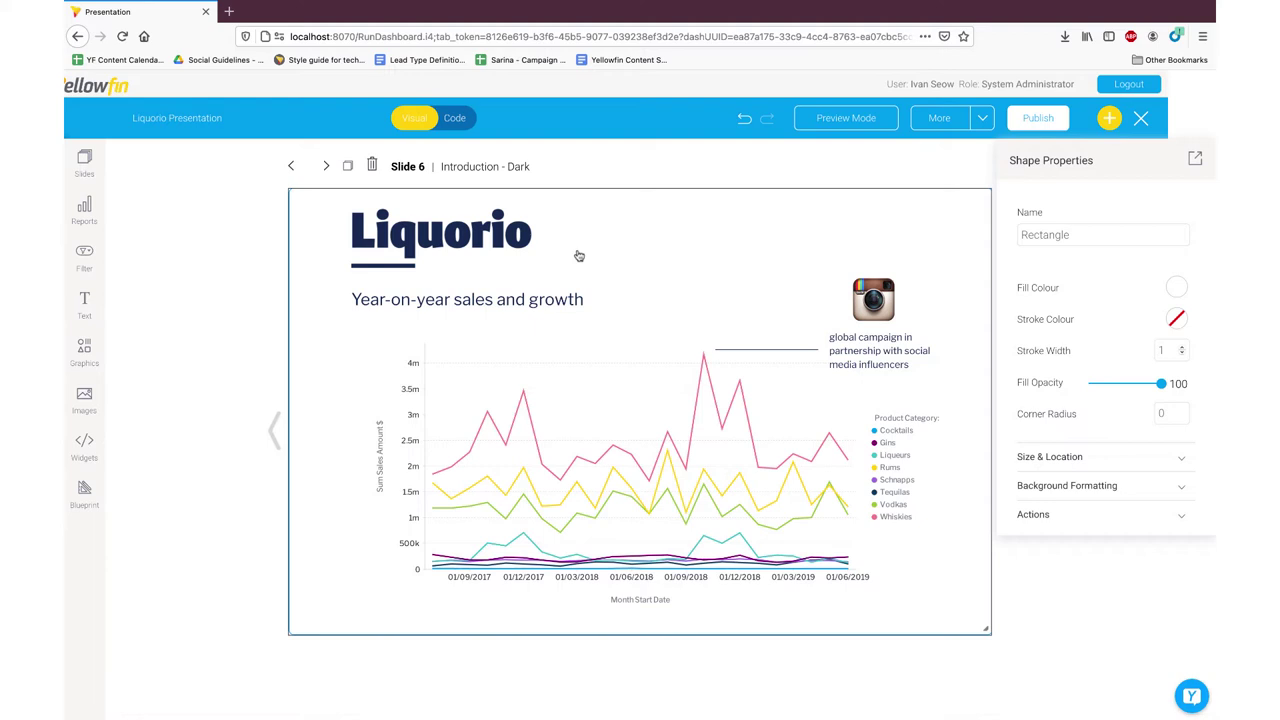
pyautogui.click(83, 400)
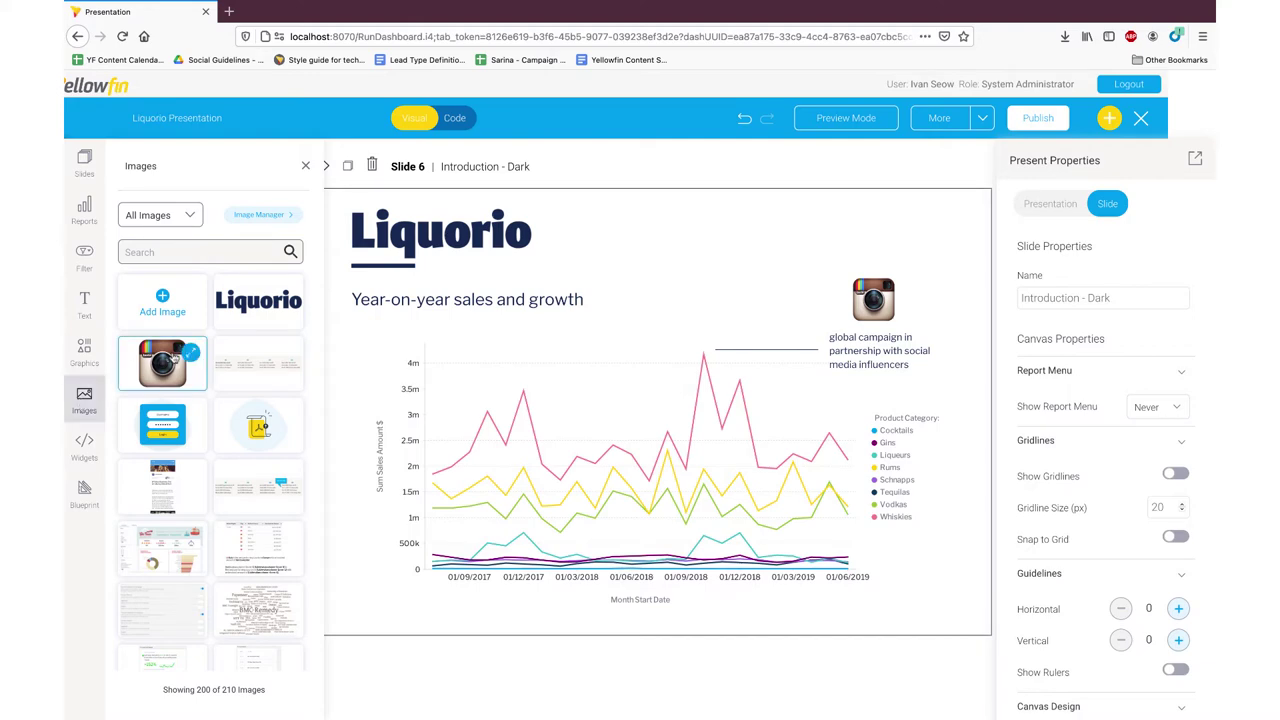
# Replace old_instagram.png with the new Instagram logo file and save the image
pyautogui.click(191, 358)
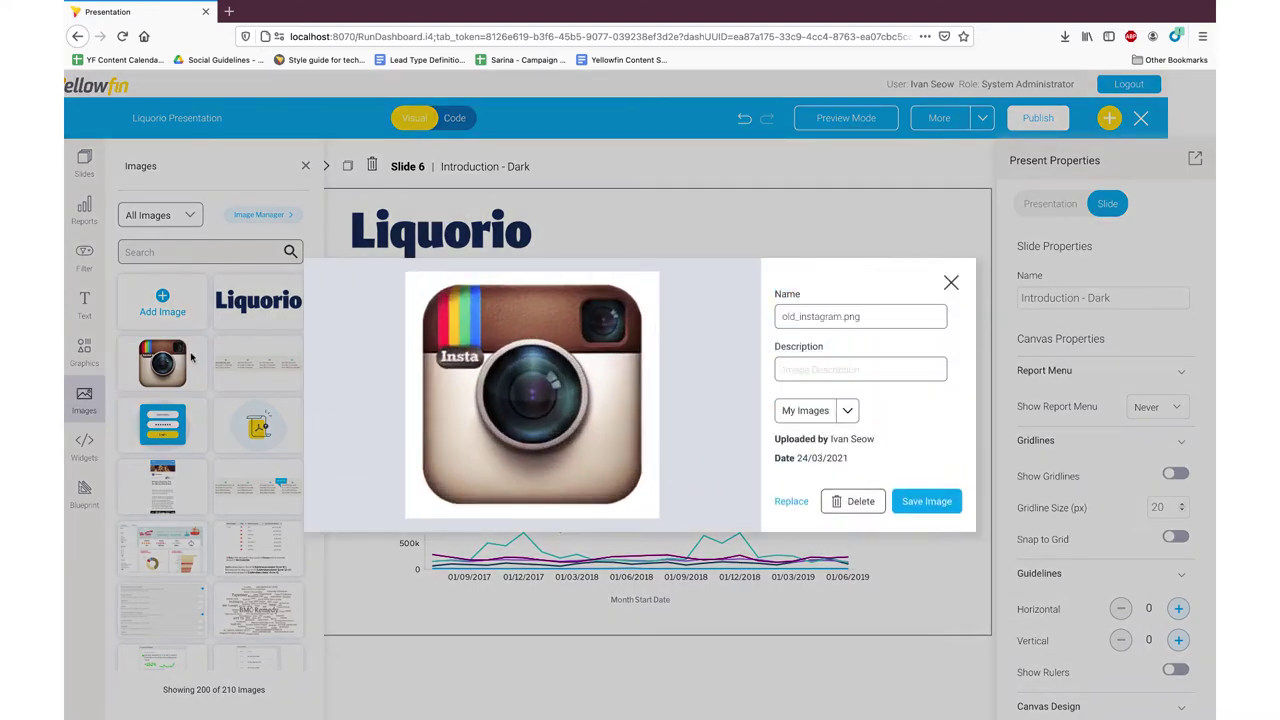
pyautogui.click(801, 504)
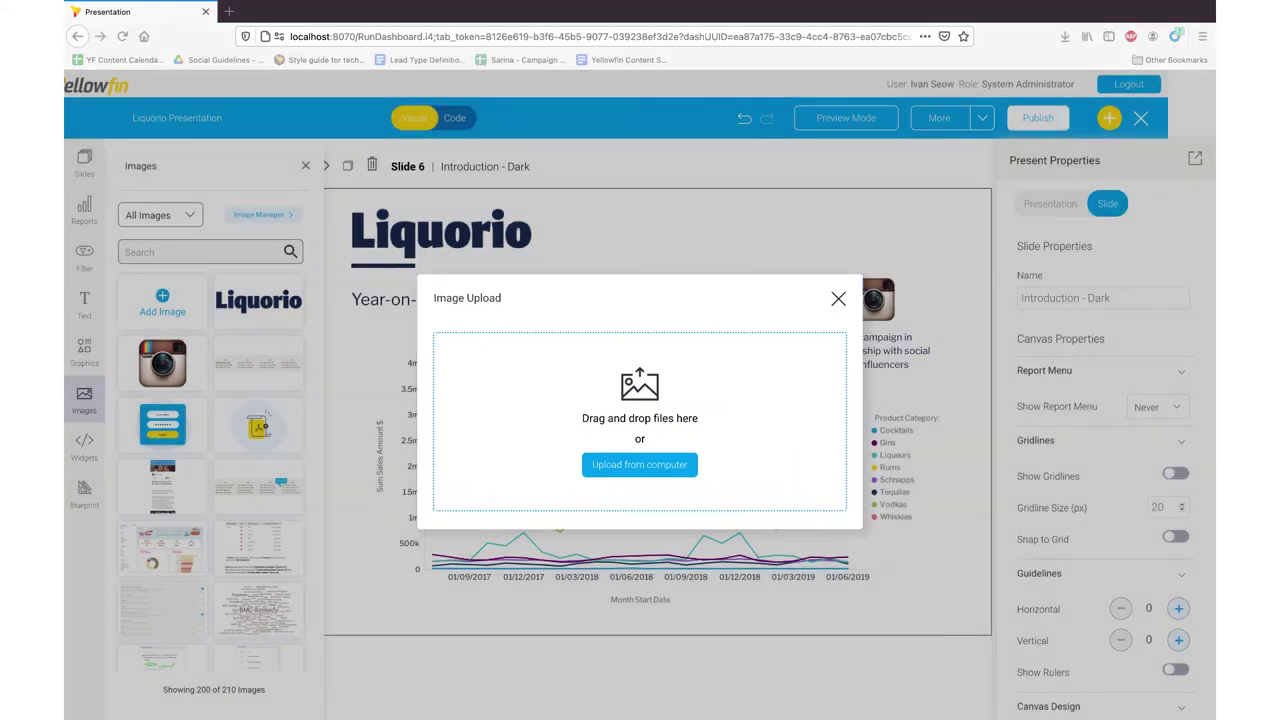
pyautogui.moveTo(687, 152); pyautogui.dragTo(643, 422)
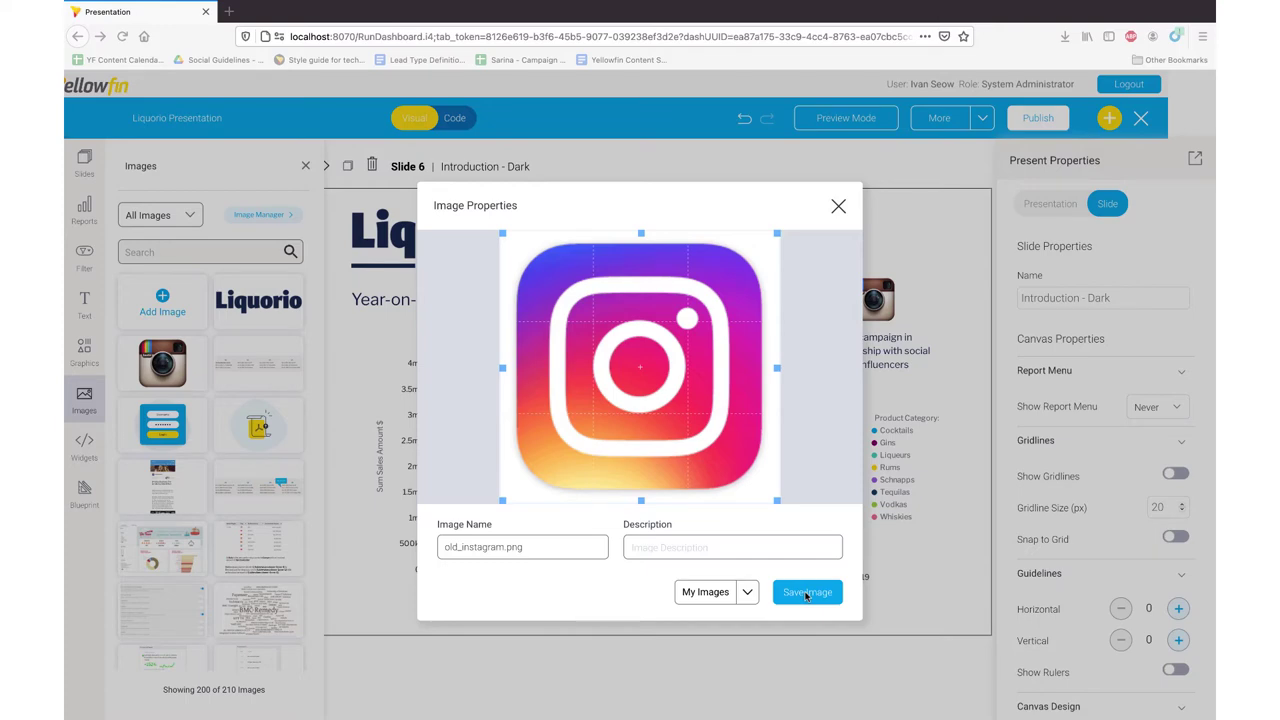
pyautogui.click(806, 594)
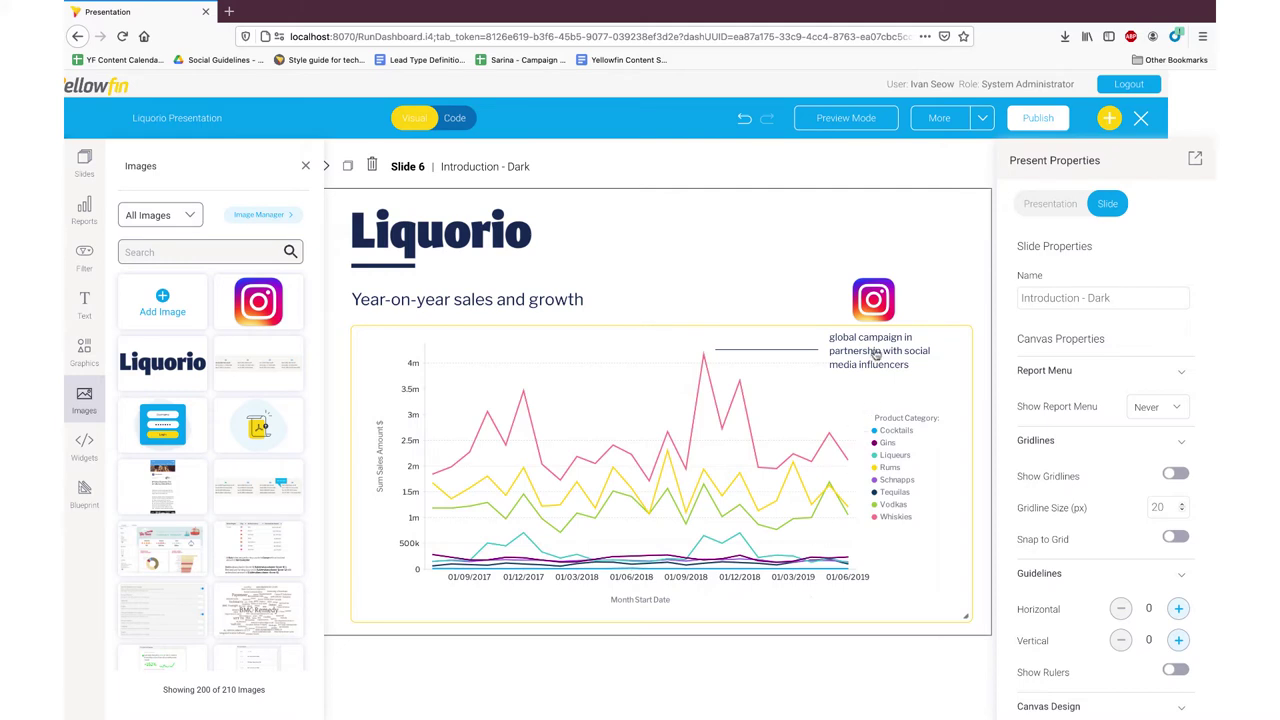
pyautogui.click(888, 320)
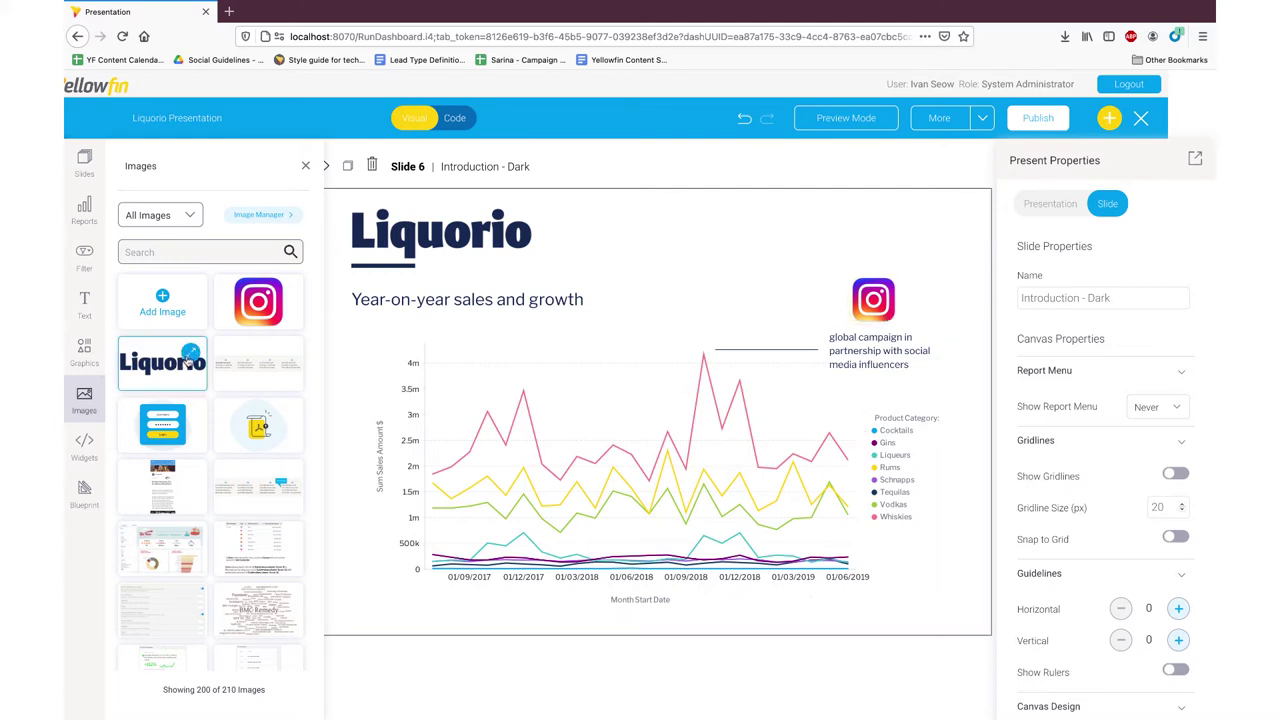
# Change LiquorioLogo.psd's collection from My Images to Corporate Images and save
pyautogui.click(190, 355)
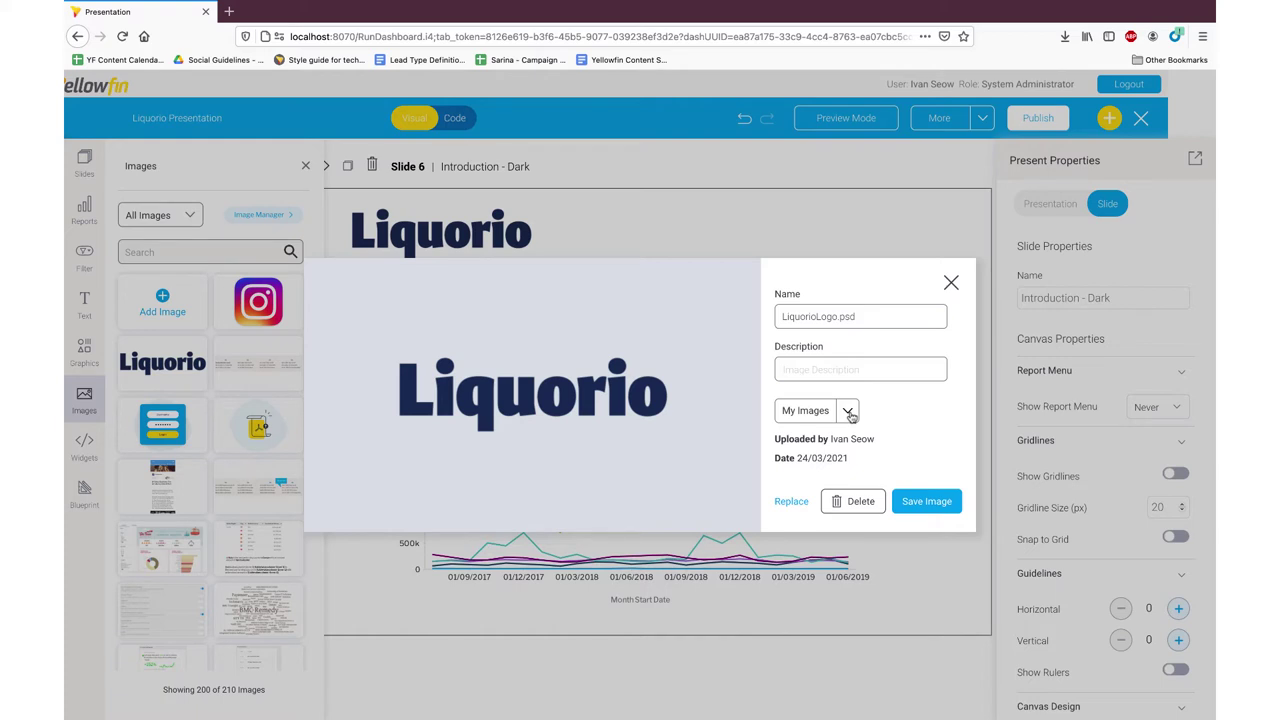
pyautogui.click(848, 414)
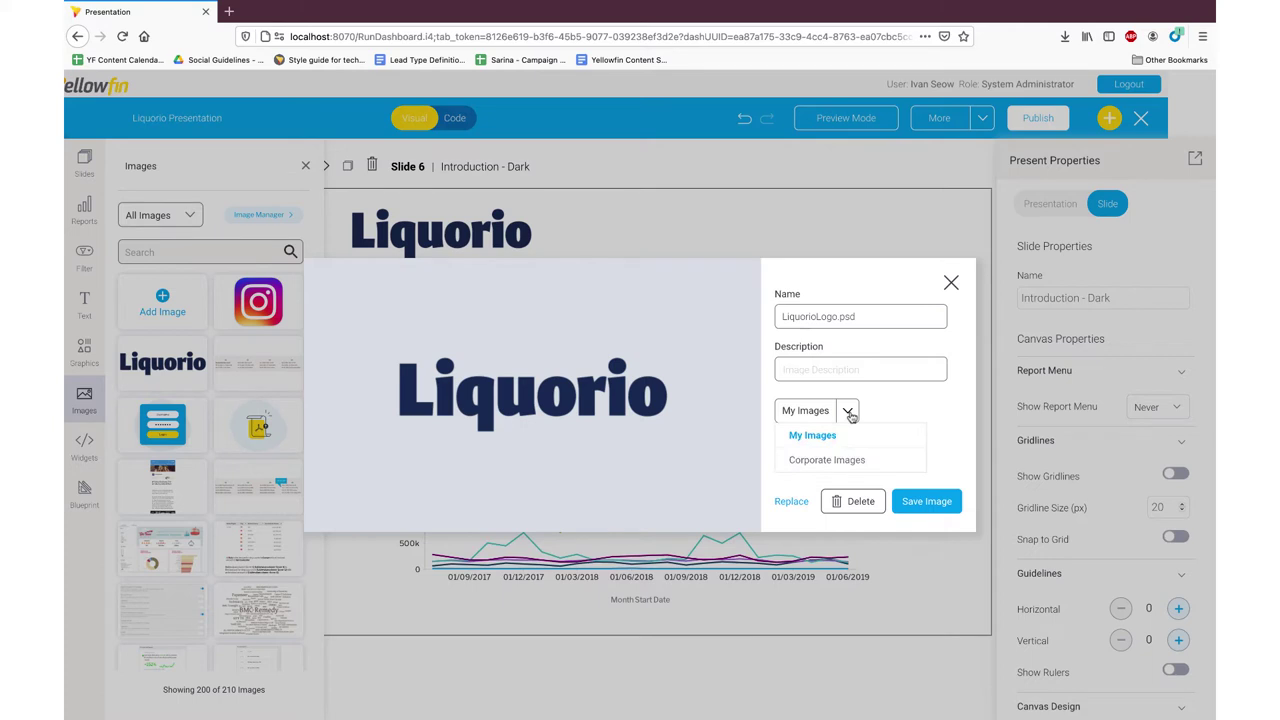
pyautogui.click(921, 462)
pyautogui.click(926, 501)
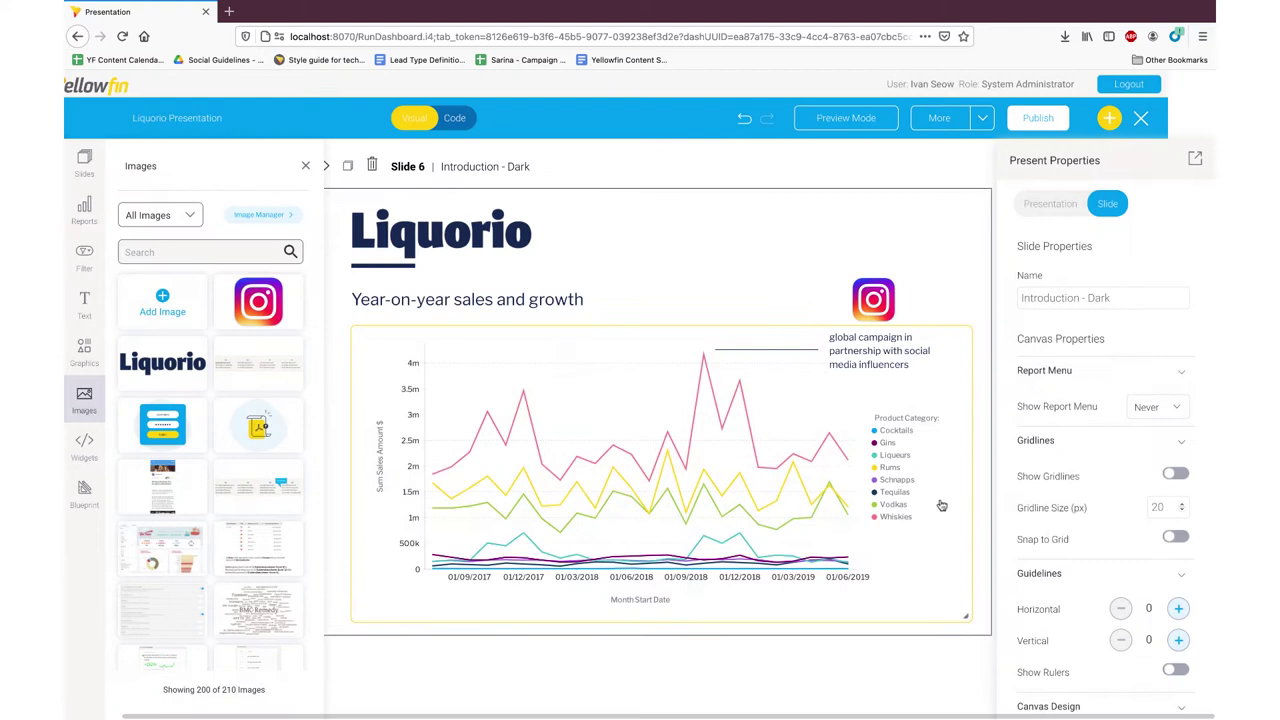
# Export the Whiskies sub-tab of Liquorio Overview as a PDF with Export Sub Tabs set to Selected
pyautogui.click(305, 166)
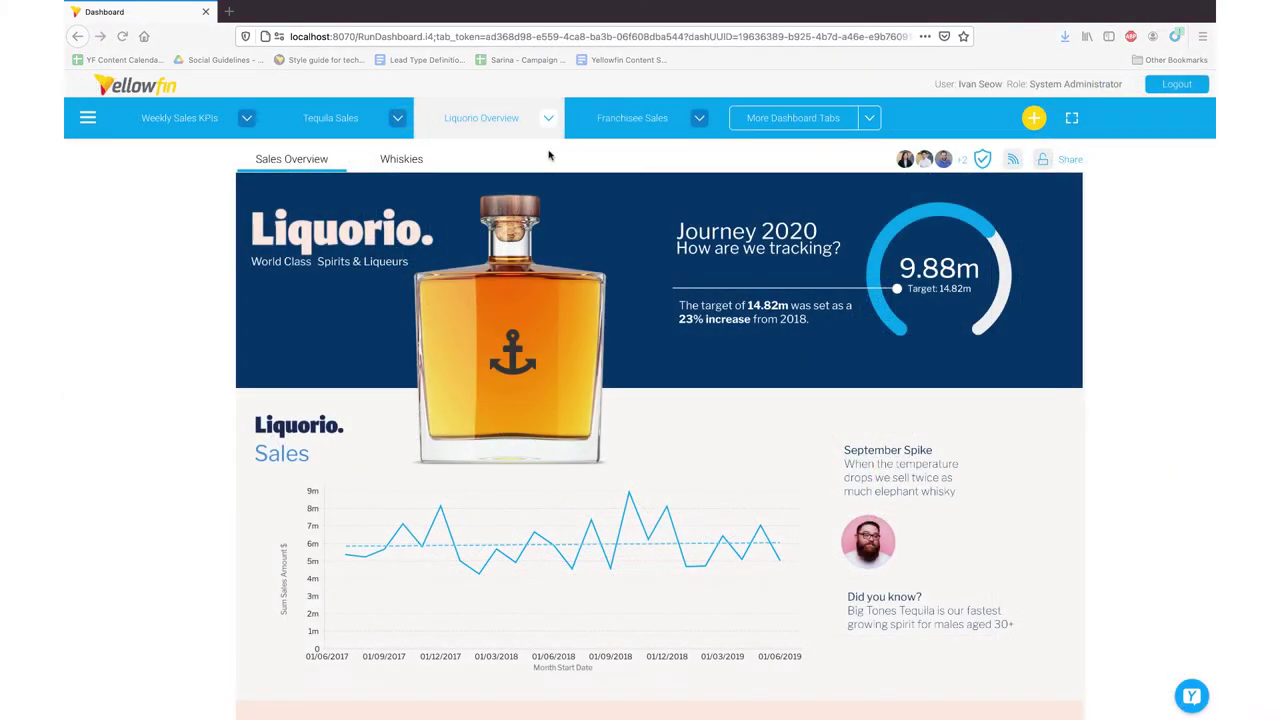
pyautogui.click(401, 160)
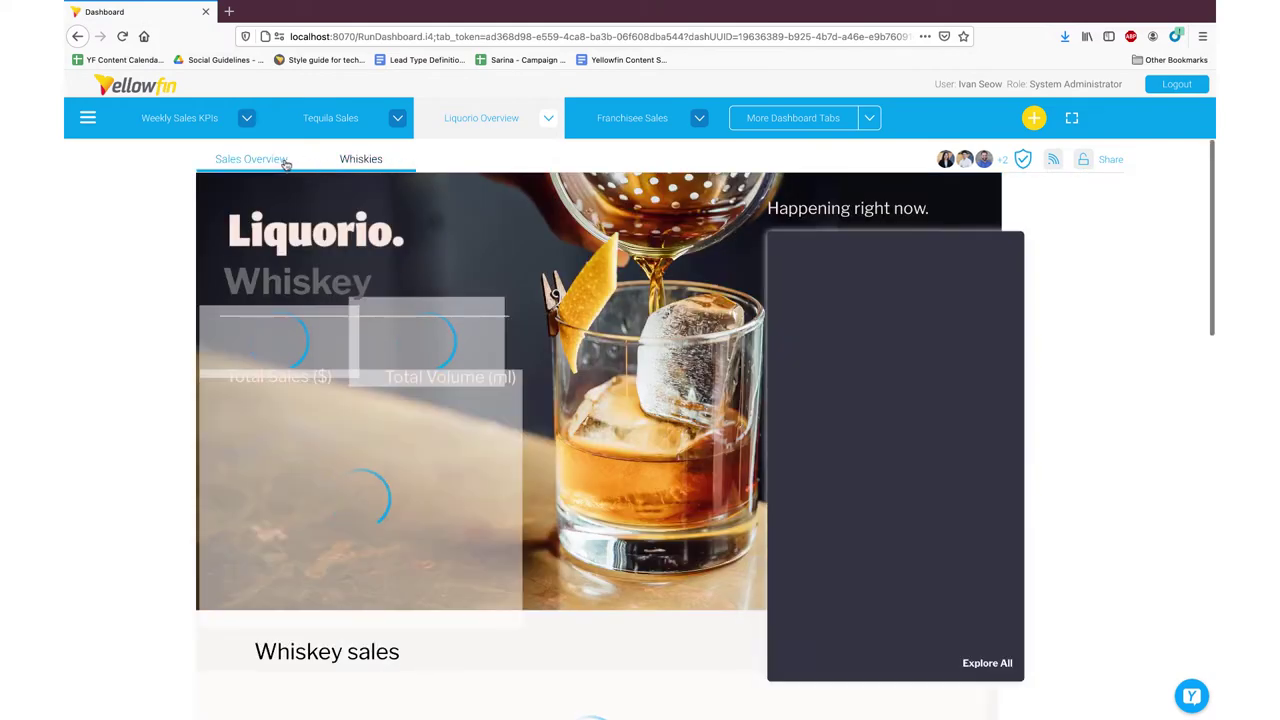
pyautogui.click(548, 118)
pyautogui.moveTo(548, 249)
pyautogui.click(666, 250)
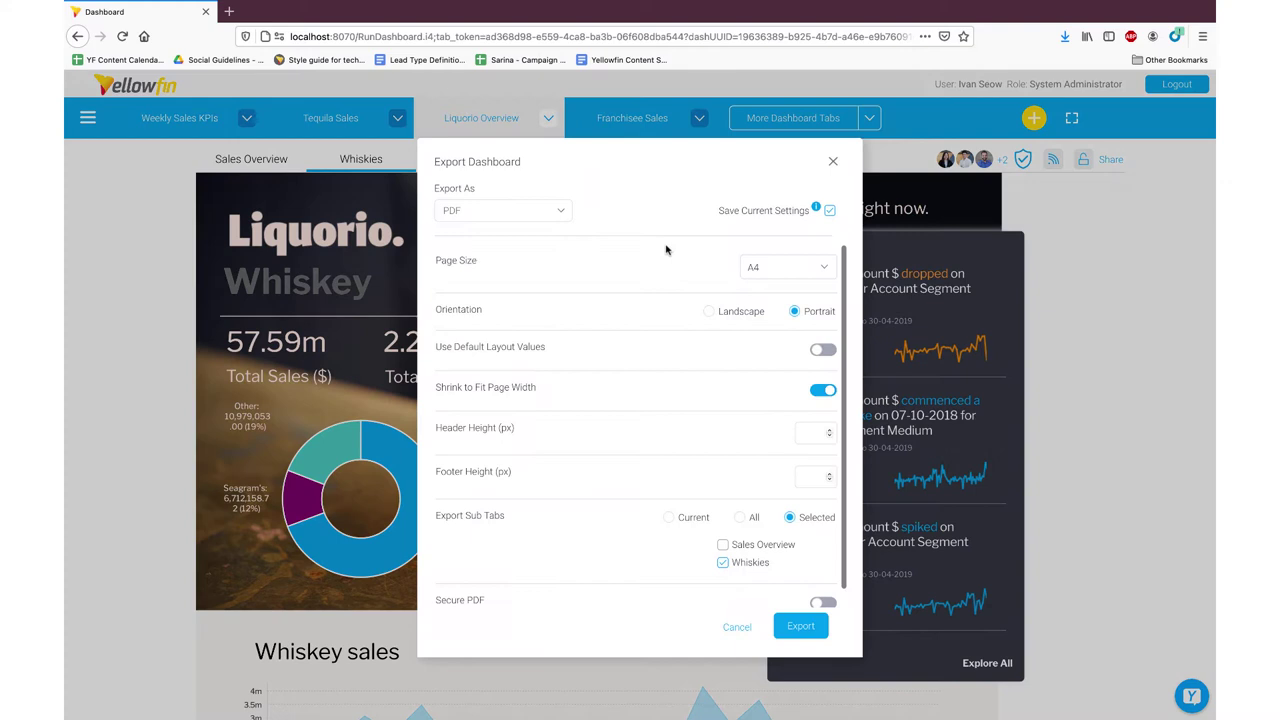
pyautogui.click(740, 517)
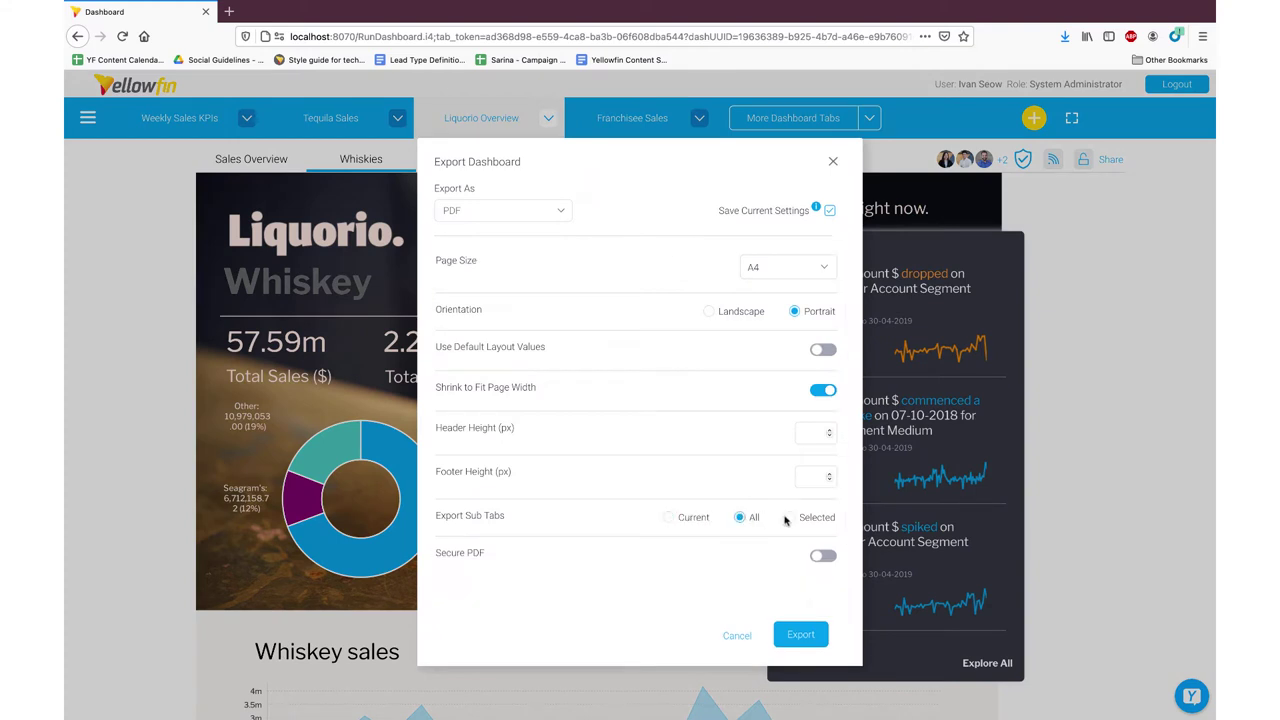
pyautogui.click(793, 518)
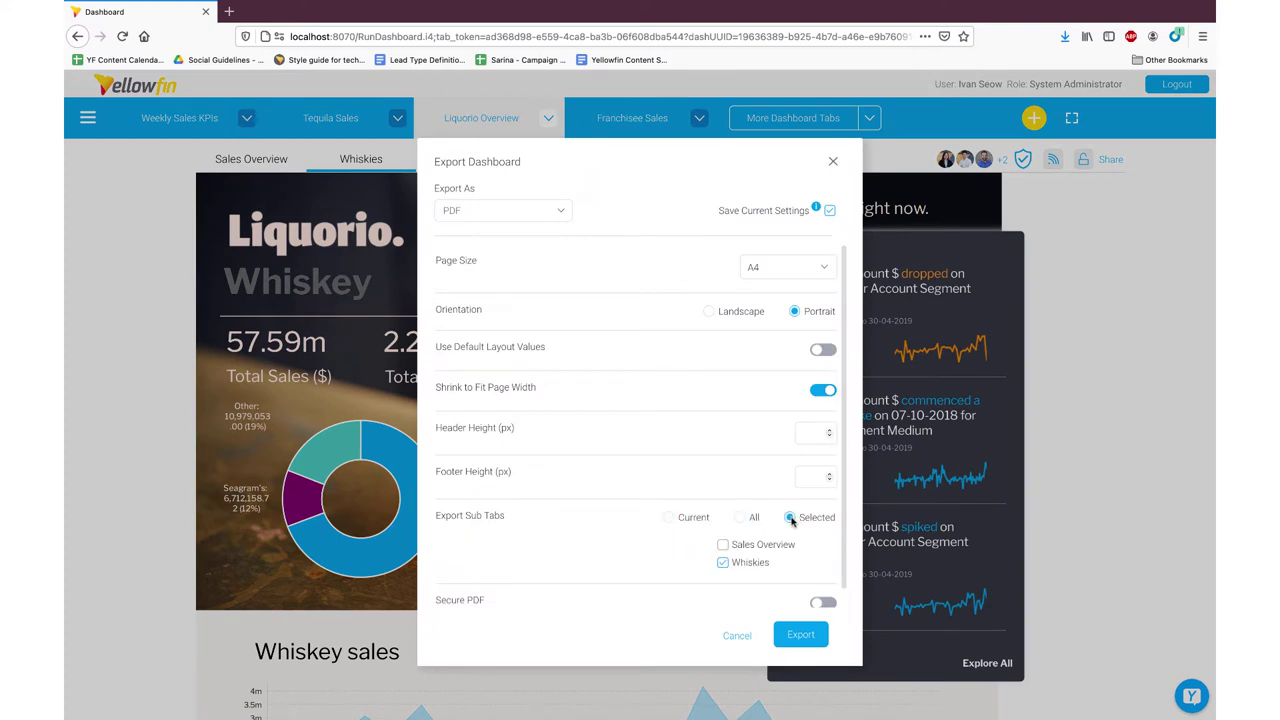
pyautogui.click(801, 635)
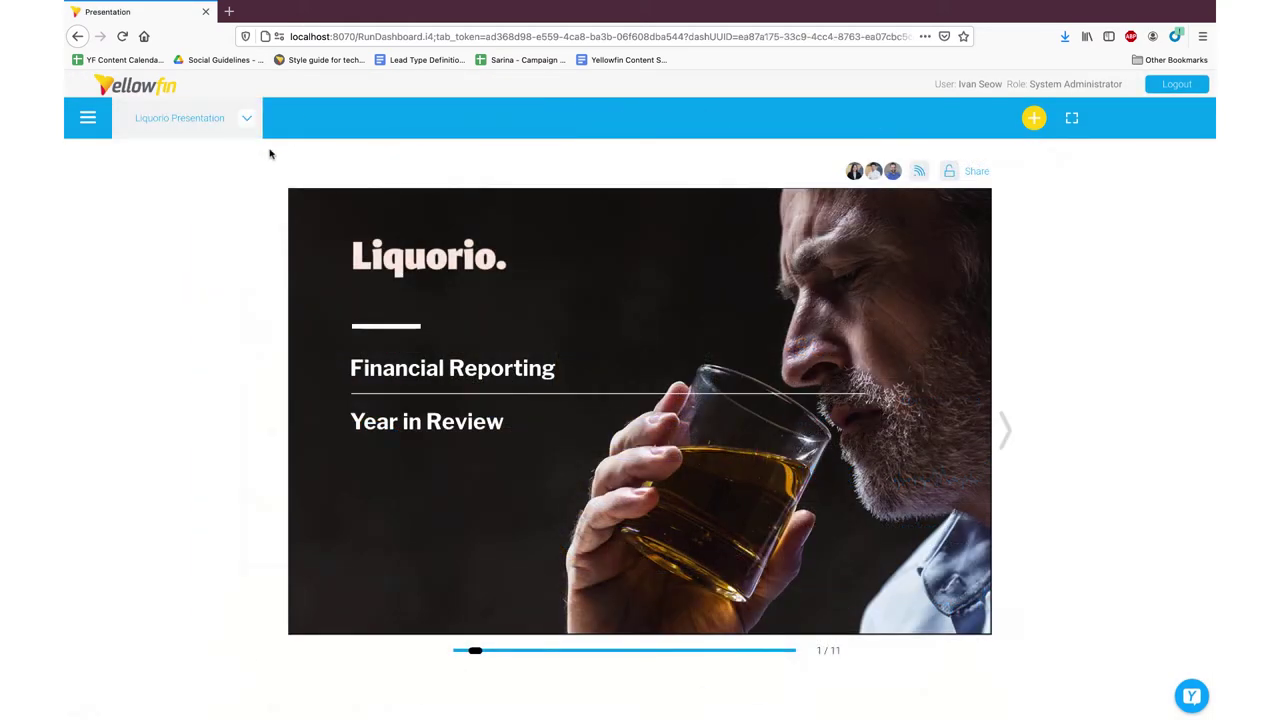
# Set up a PDF export of the Liquorio Presentation with Export Slides set to Selected
pyautogui.click(248, 119)
pyautogui.moveTo(249, 204)
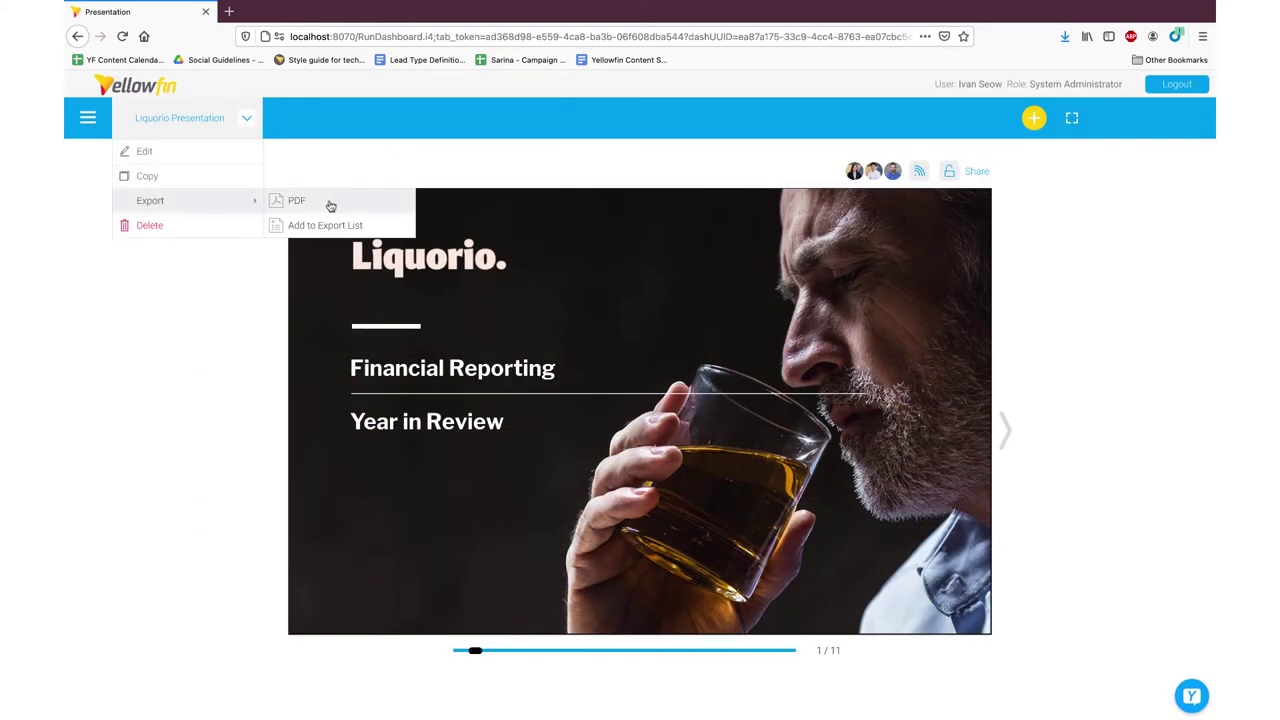
pyautogui.click(357, 210)
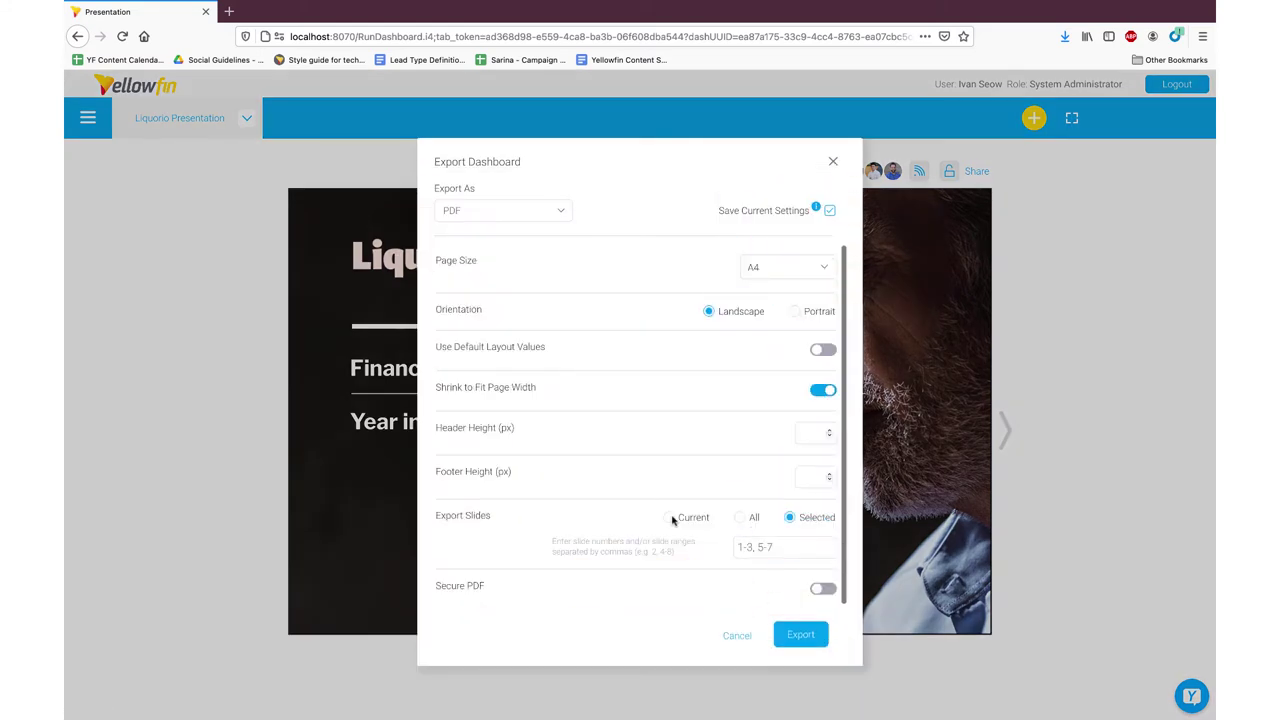
pyautogui.click(740, 518)
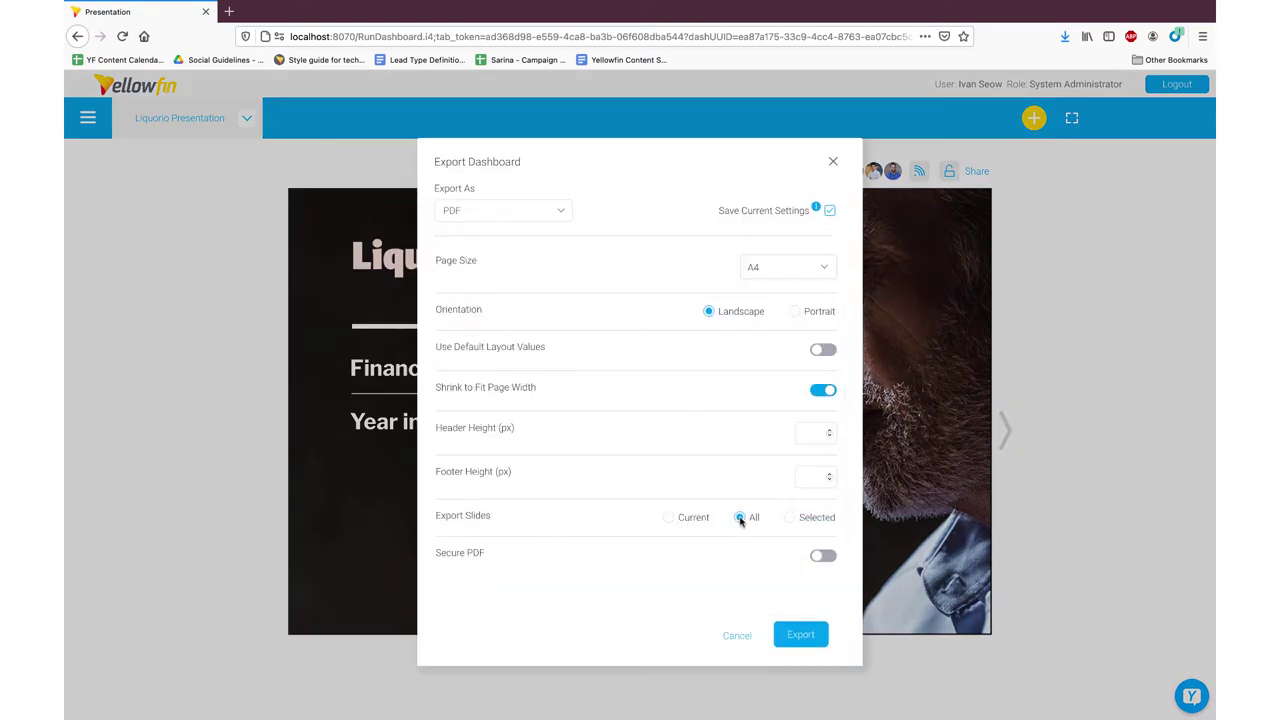
pyautogui.click(792, 518)
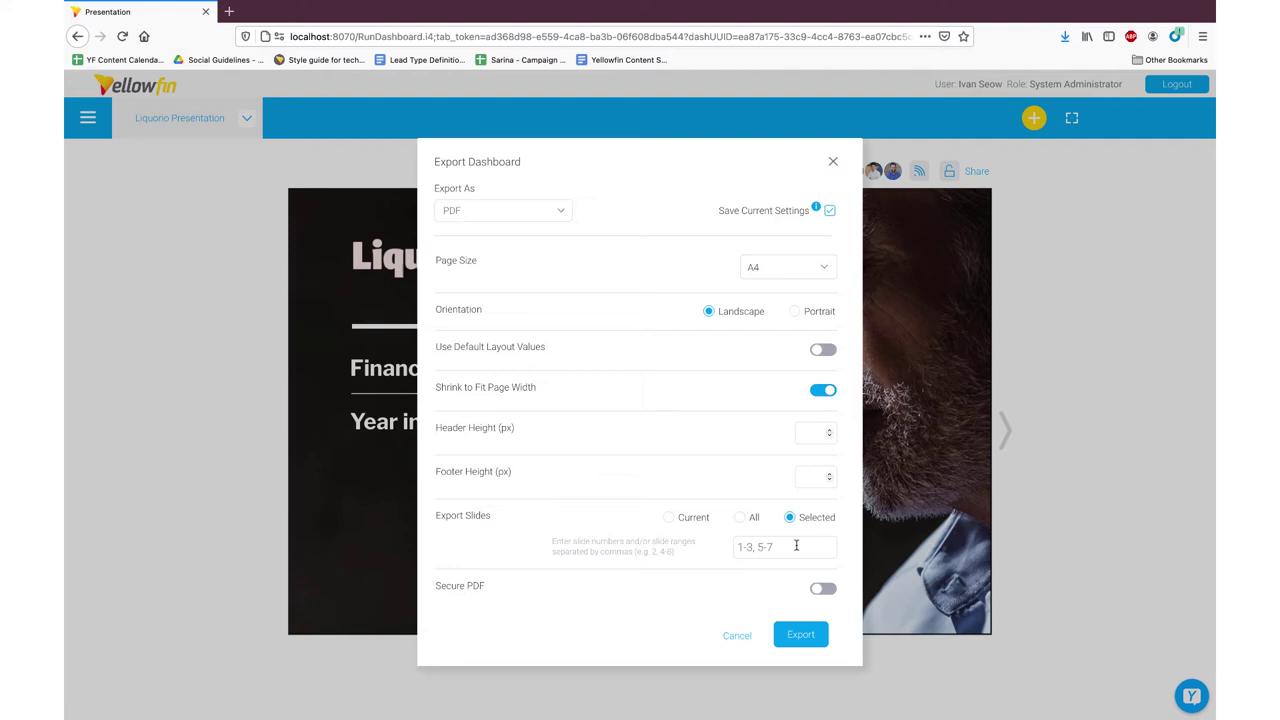
pyautogui.click(796, 545)
# Start the presentation's PDF export and open the Tequila Sales dashboard
pyautogui.click(818, 638)
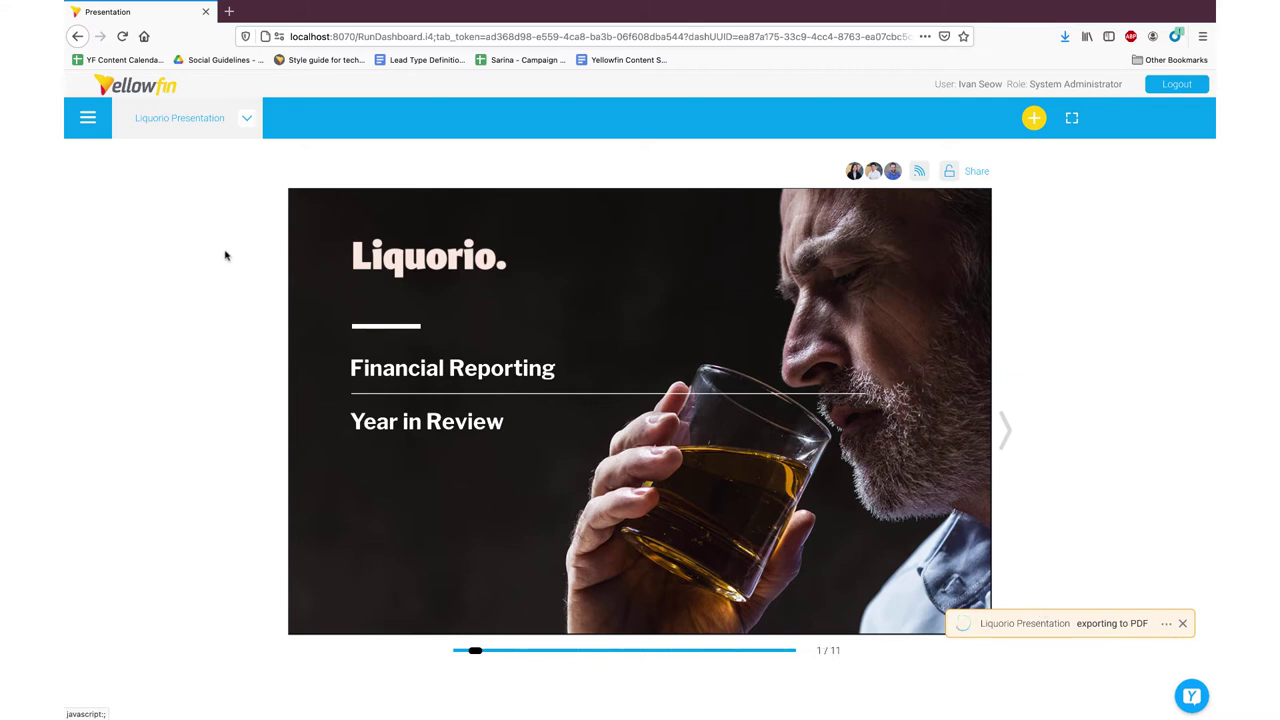
pyautogui.click(92, 120)
pyautogui.click(128, 188)
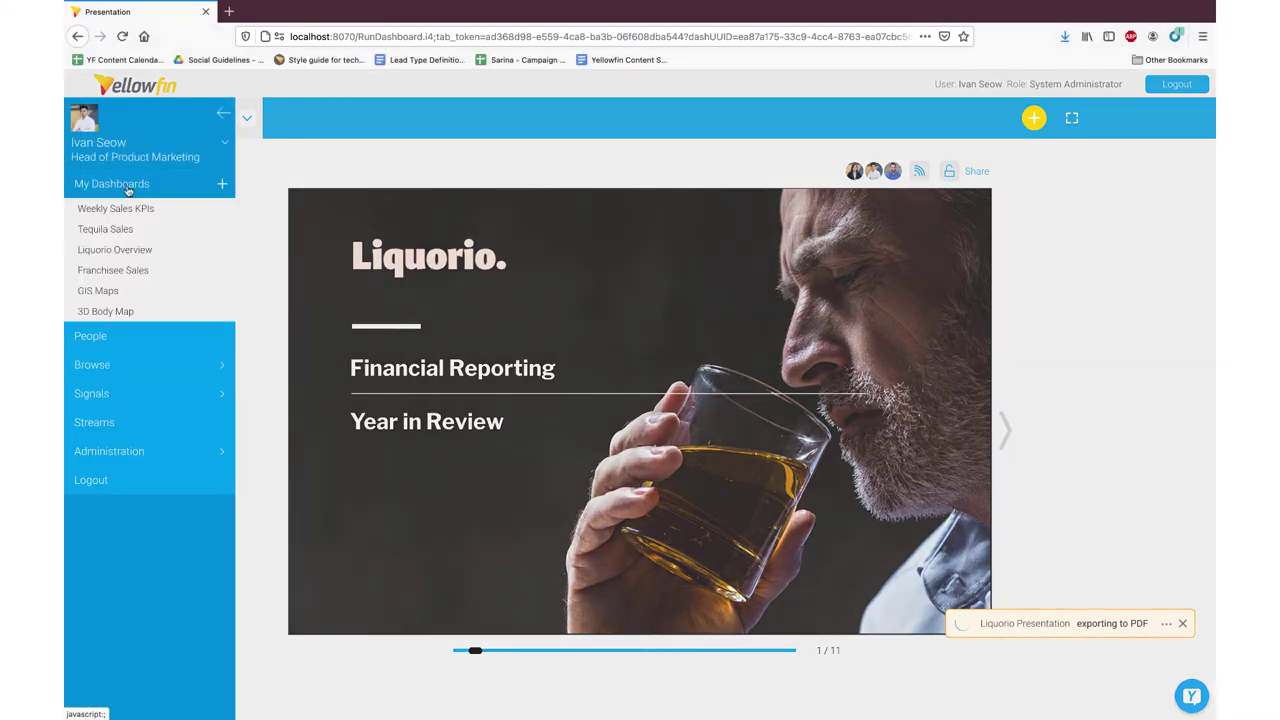
pyautogui.click(134, 230)
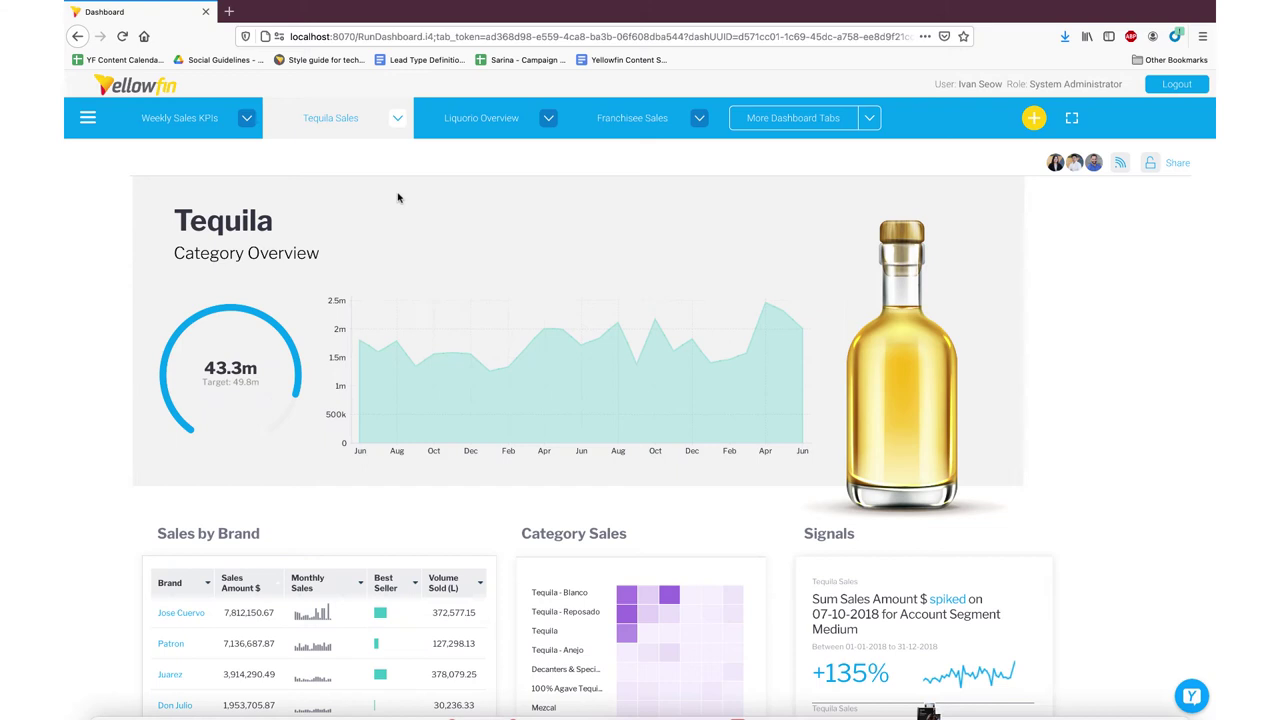
# Start a Tequila Sales PDF export, then cancel it from the export notification
pyautogui.click(397, 118)
pyautogui.moveTo(400, 250)
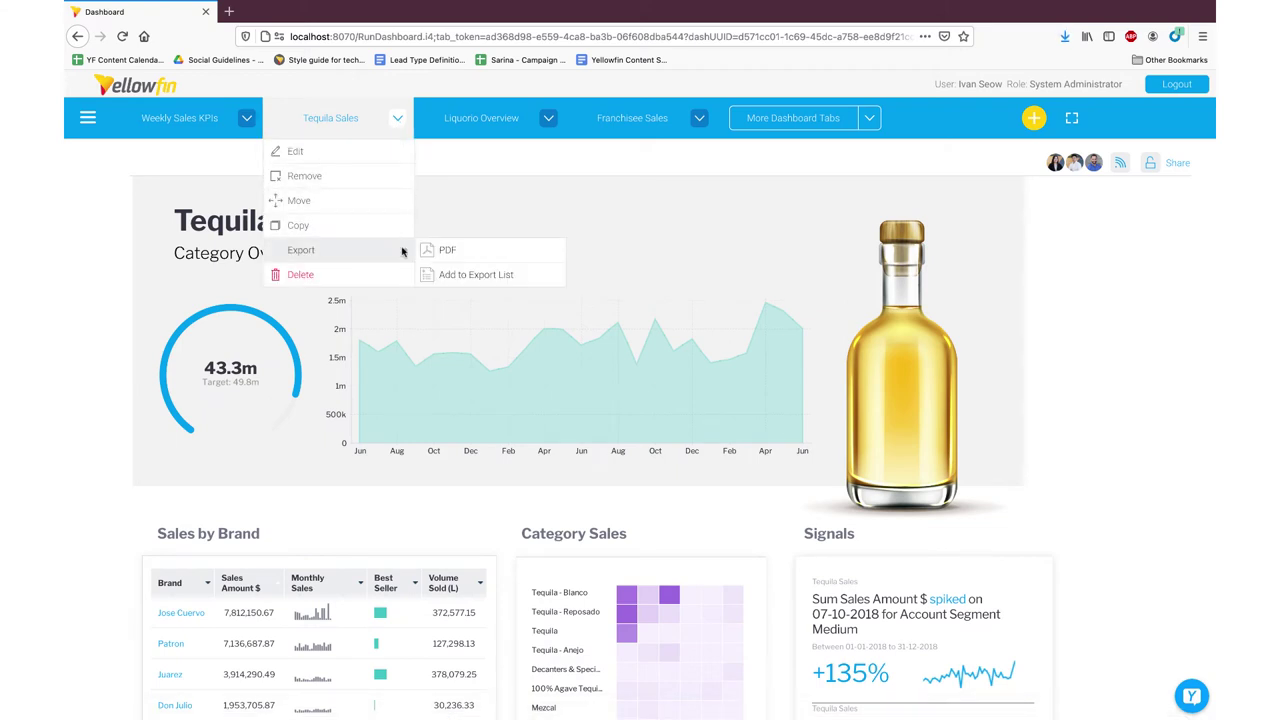
pyautogui.click(445, 255)
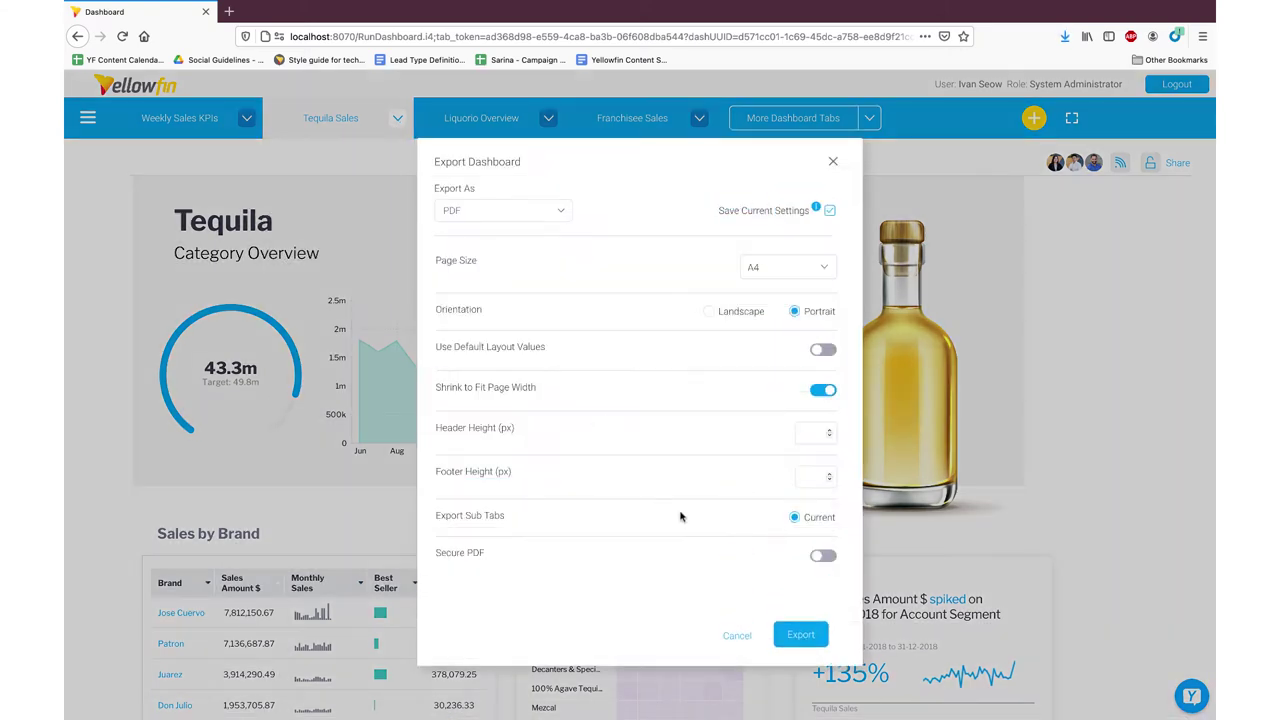
pyautogui.click(806, 640)
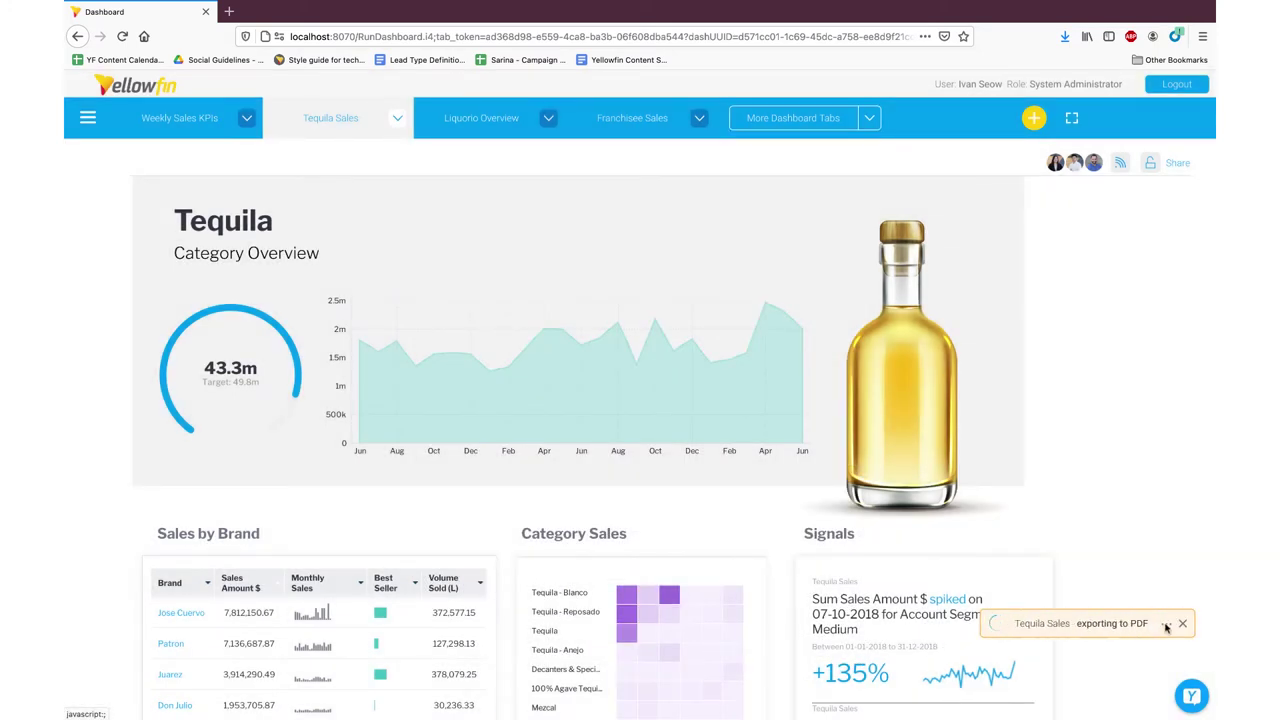
pyautogui.click(1166, 625)
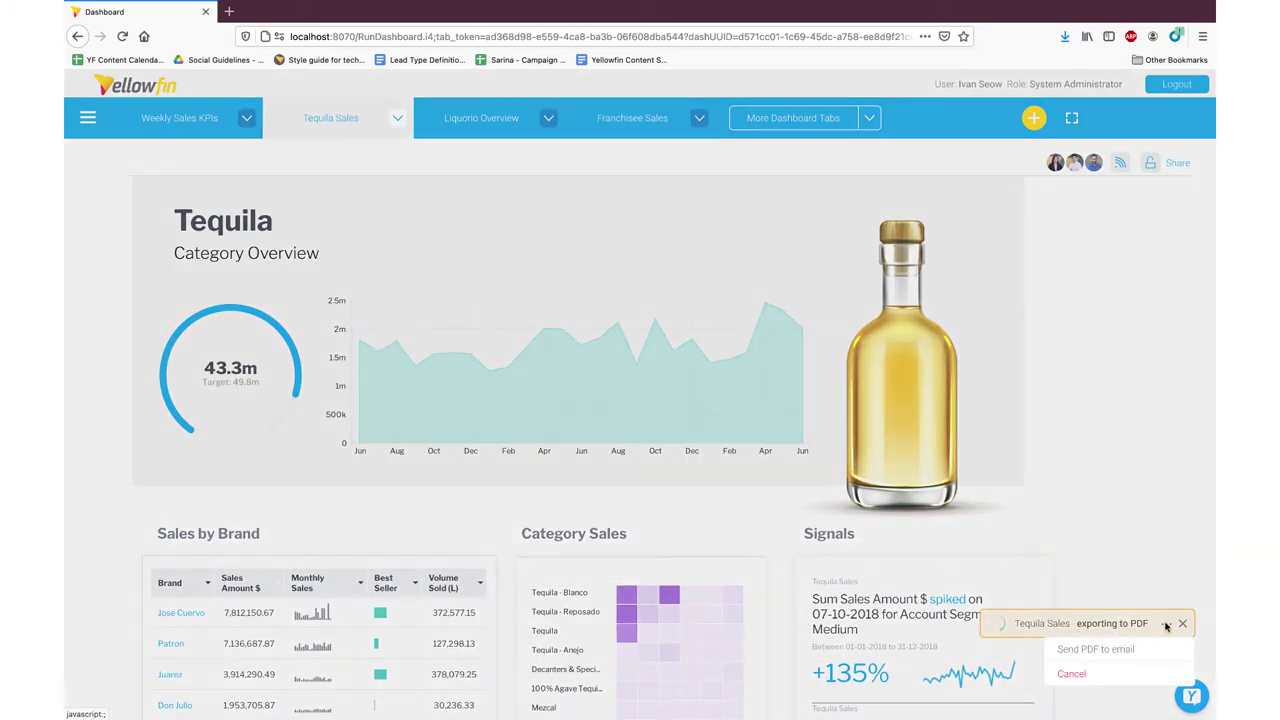
pyautogui.click(1155, 676)
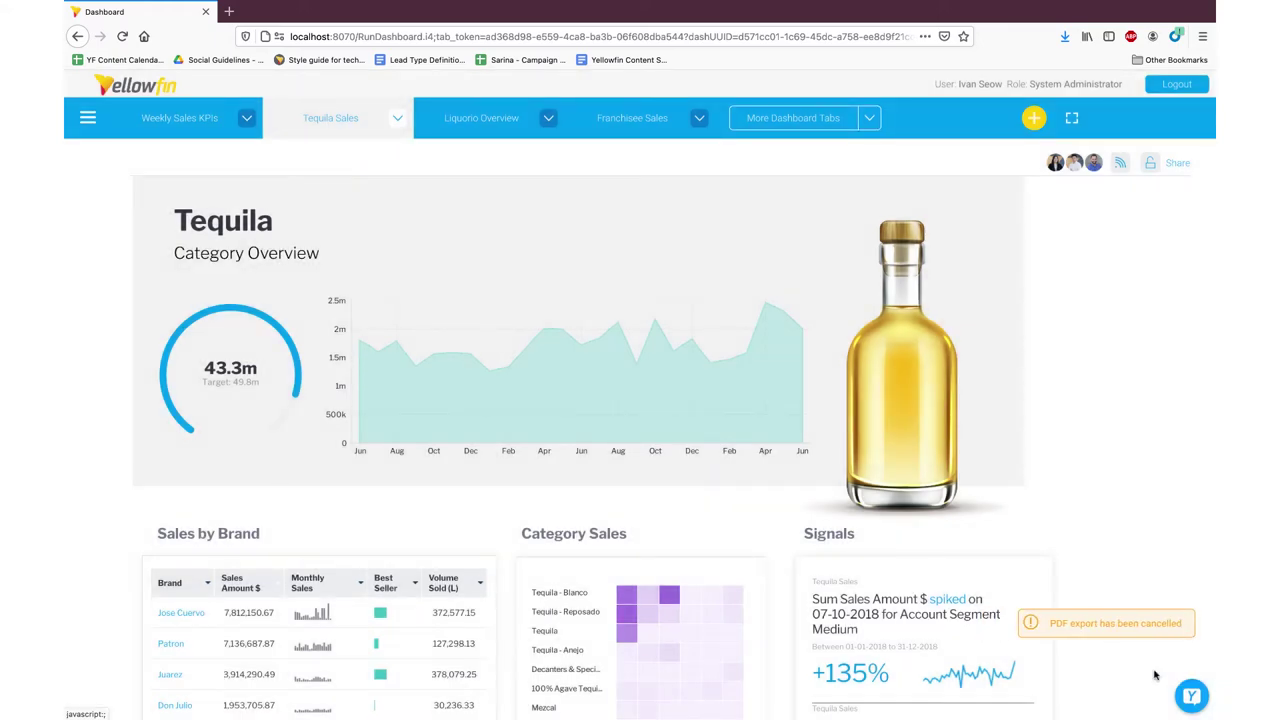
# Export the Liquorio Overview dashboard to PDF
pyautogui.click(481, 118)
pyautogui.click(548, 118)
pyautogui.moveTo(470, 246)
pyautogui.click(642, 248)
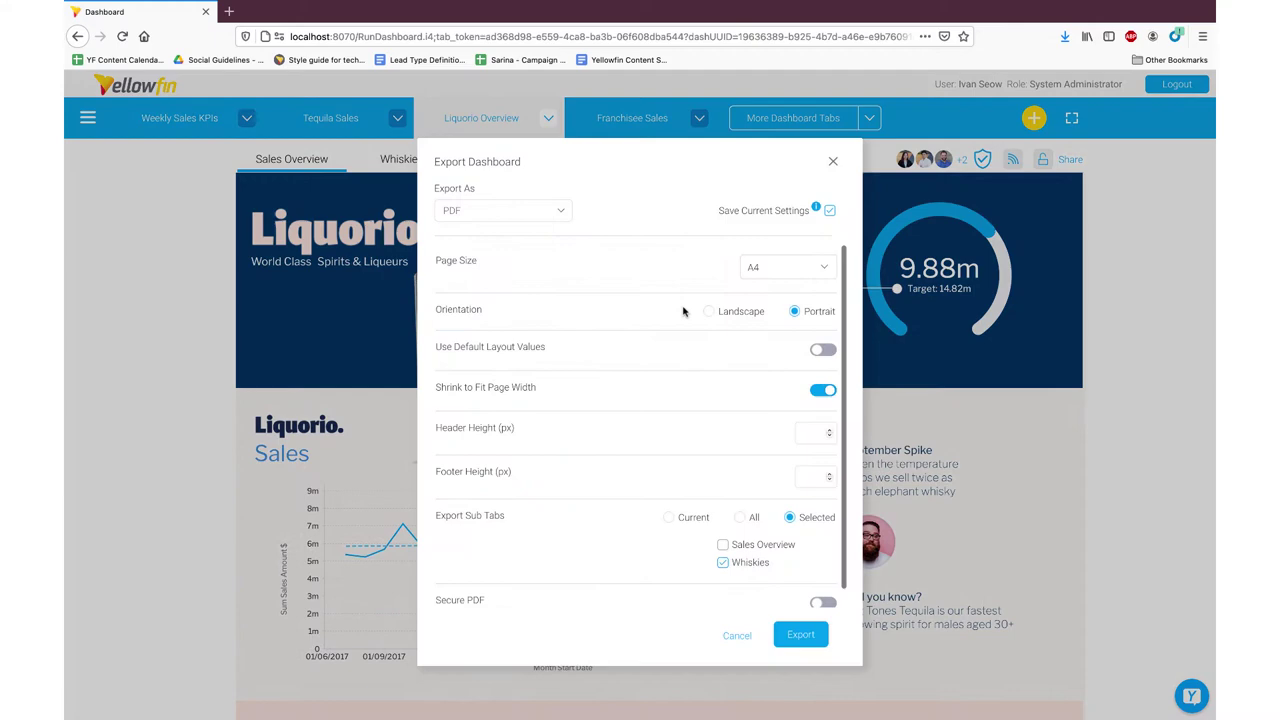
pyautogui.click(800, 634)
# Export the Tequila Sales dashboard to PDF again
pyautogui.click(360, 118)
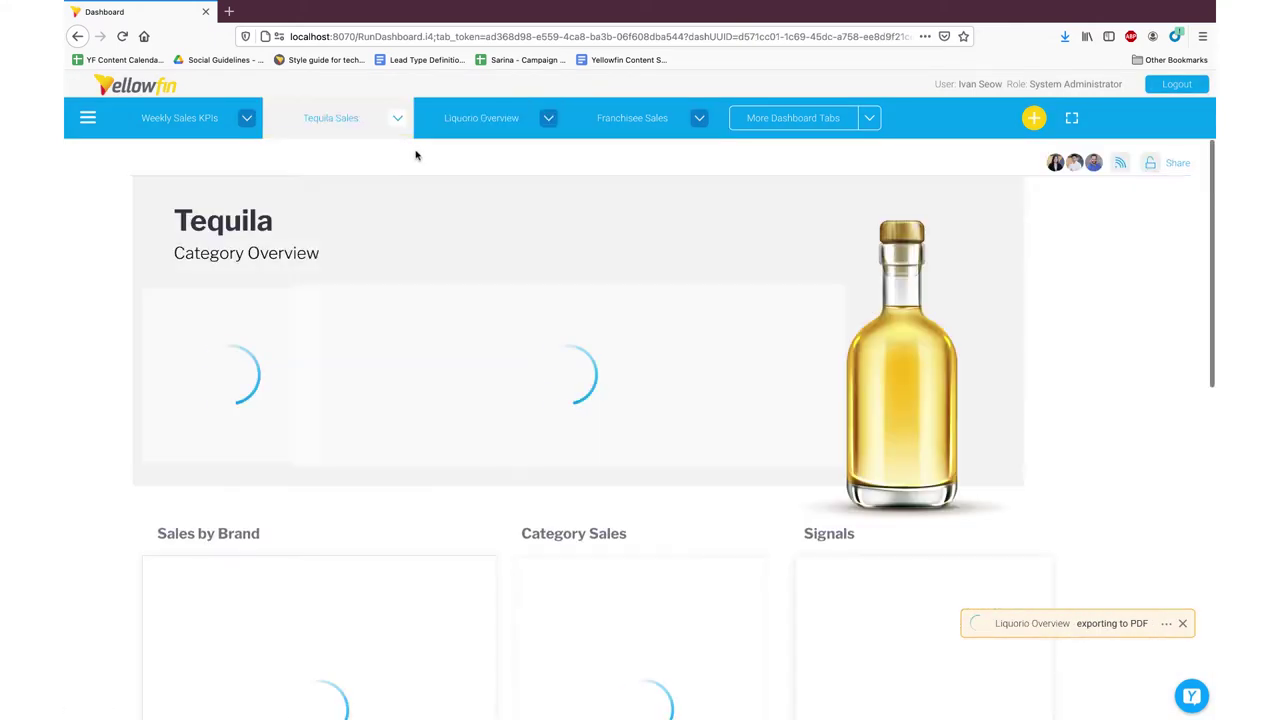
pyautogui.click(397, 118)
pyautogui.moveTo(396, 250)
pyautogui.click(487, 249)
pyautogui.click(800, 632)
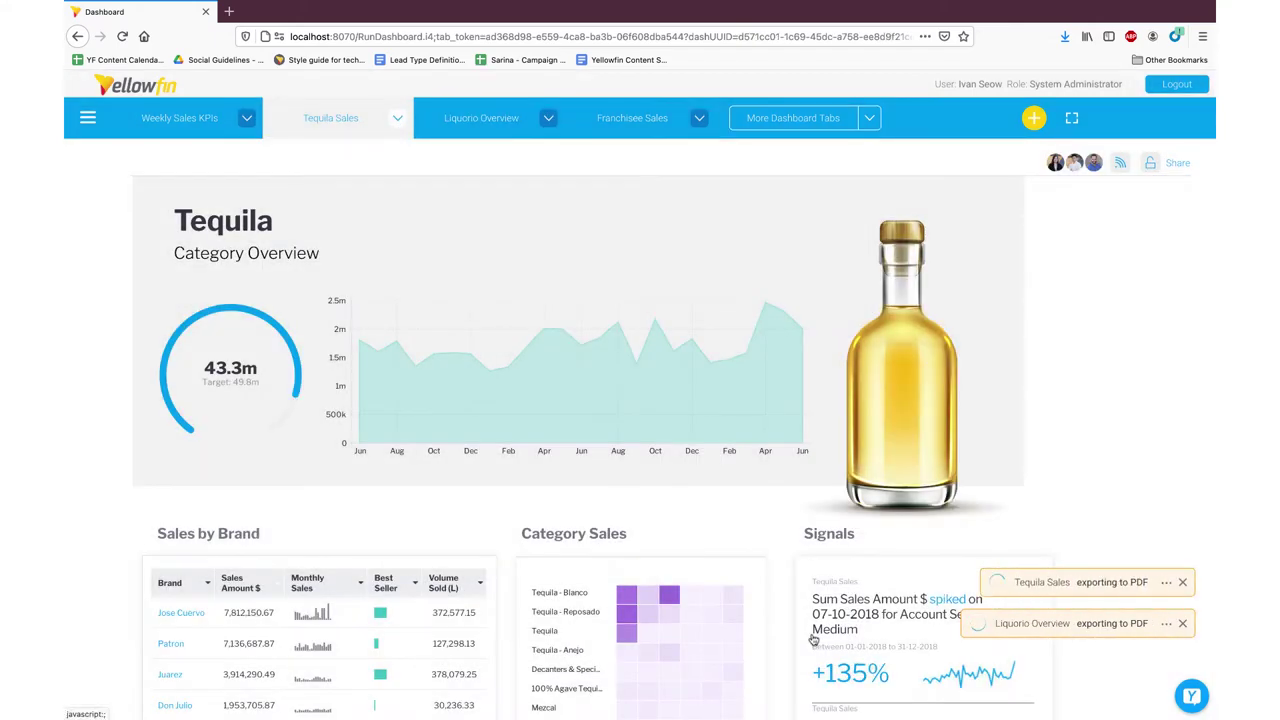
pyautogui.click(87, 118)
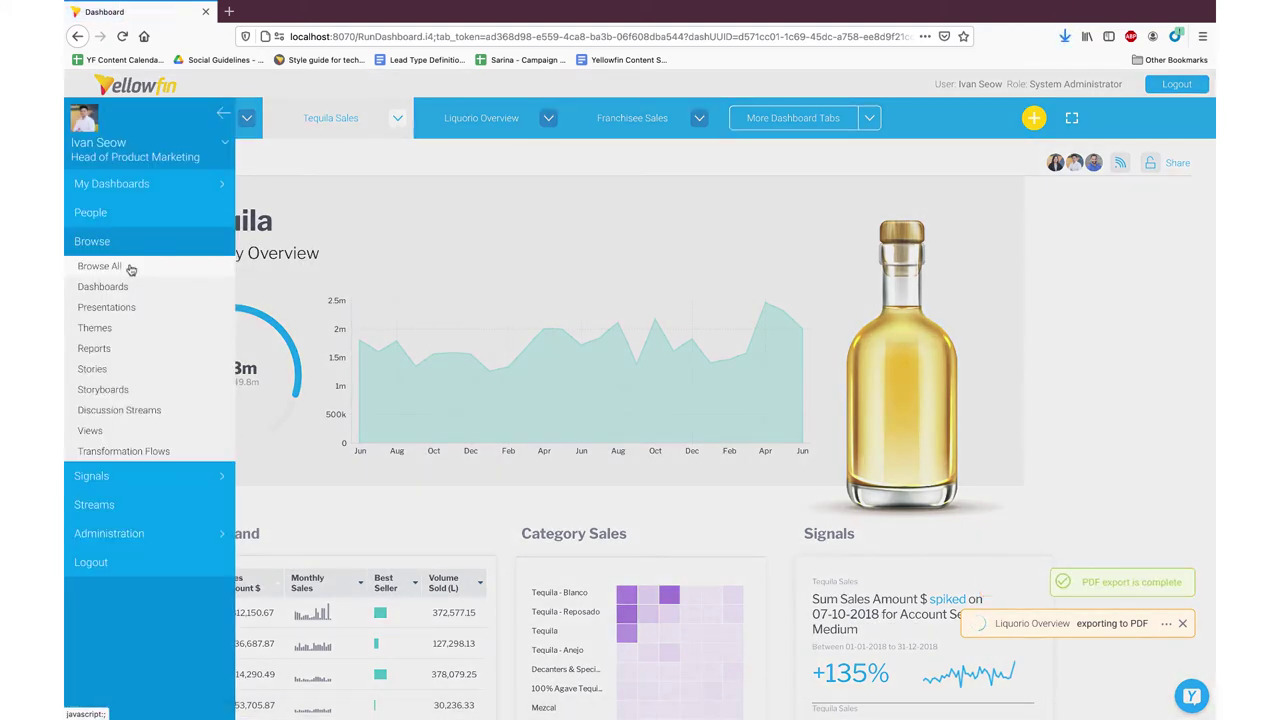
pyautogui.click(220, 116)
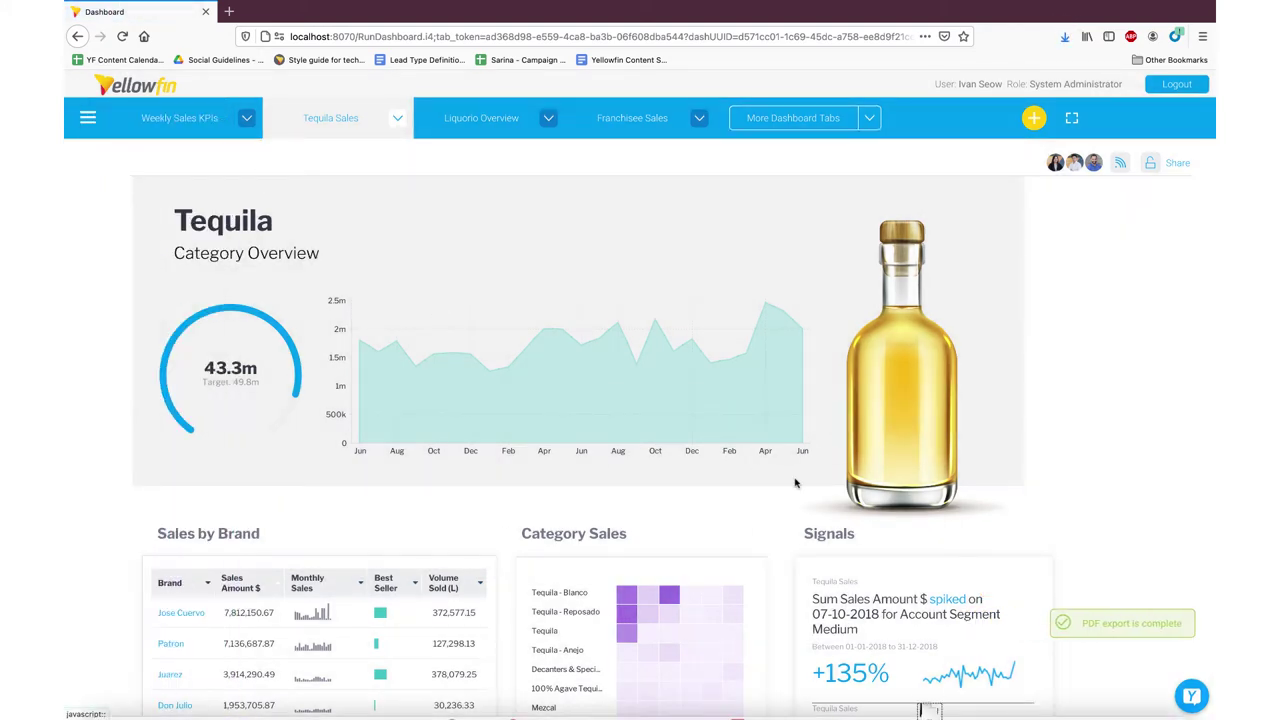
# Open Liquorio Overview in the editor and nudge the bottle image and 9.88m gauge
pyautogui.click(490, 120)
pyautogui.click(550, 118)
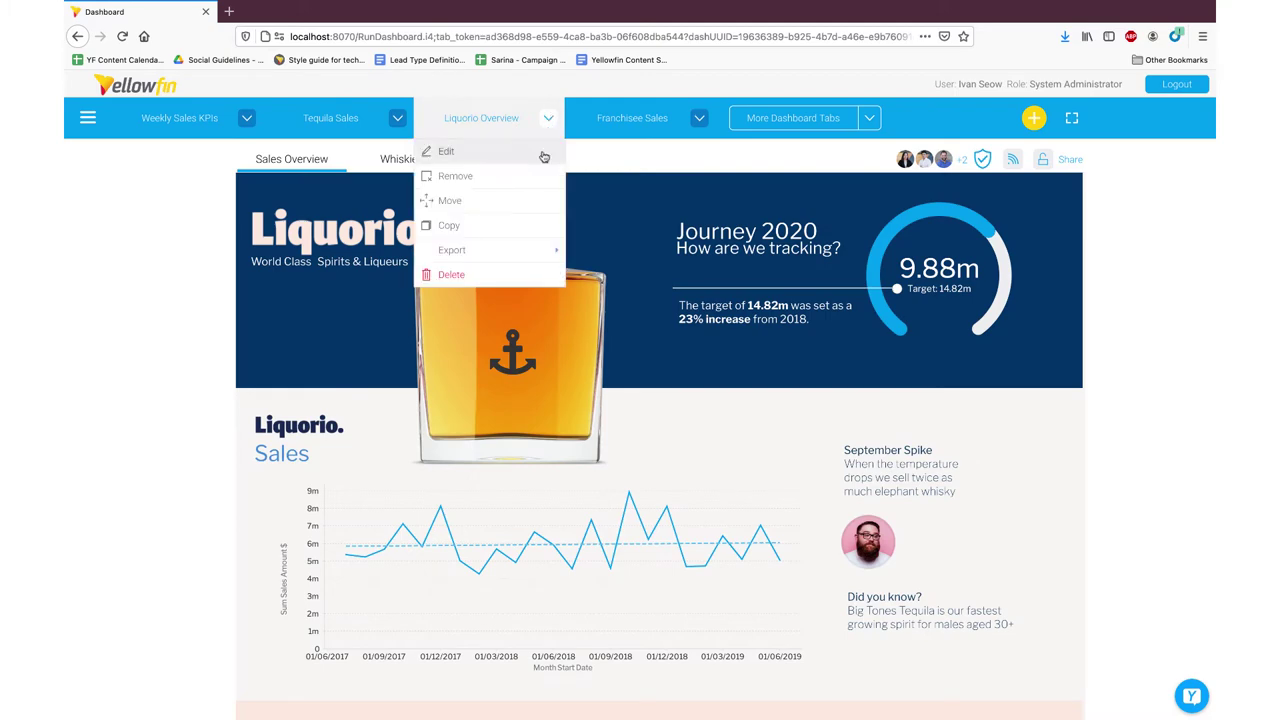
pyautogui.click(546, 152)
pyautogui.click(659, 489)
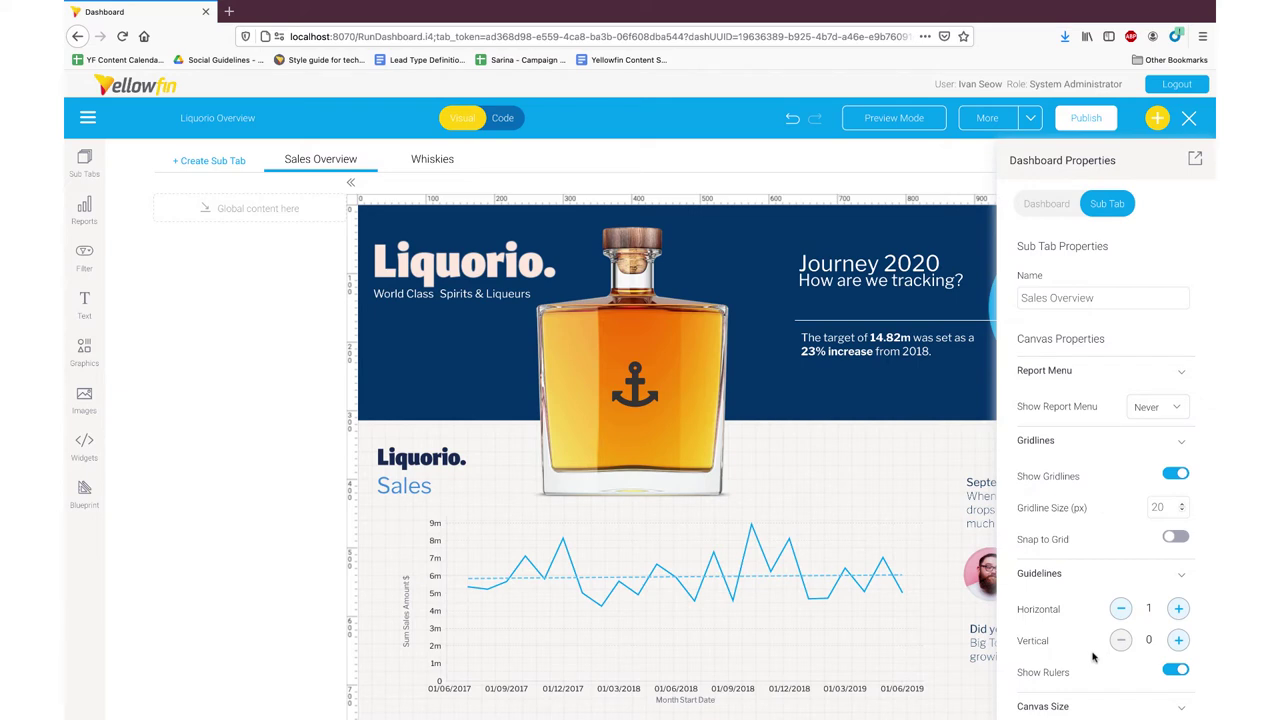
pyautogui.hscroll(5, 960, 495)
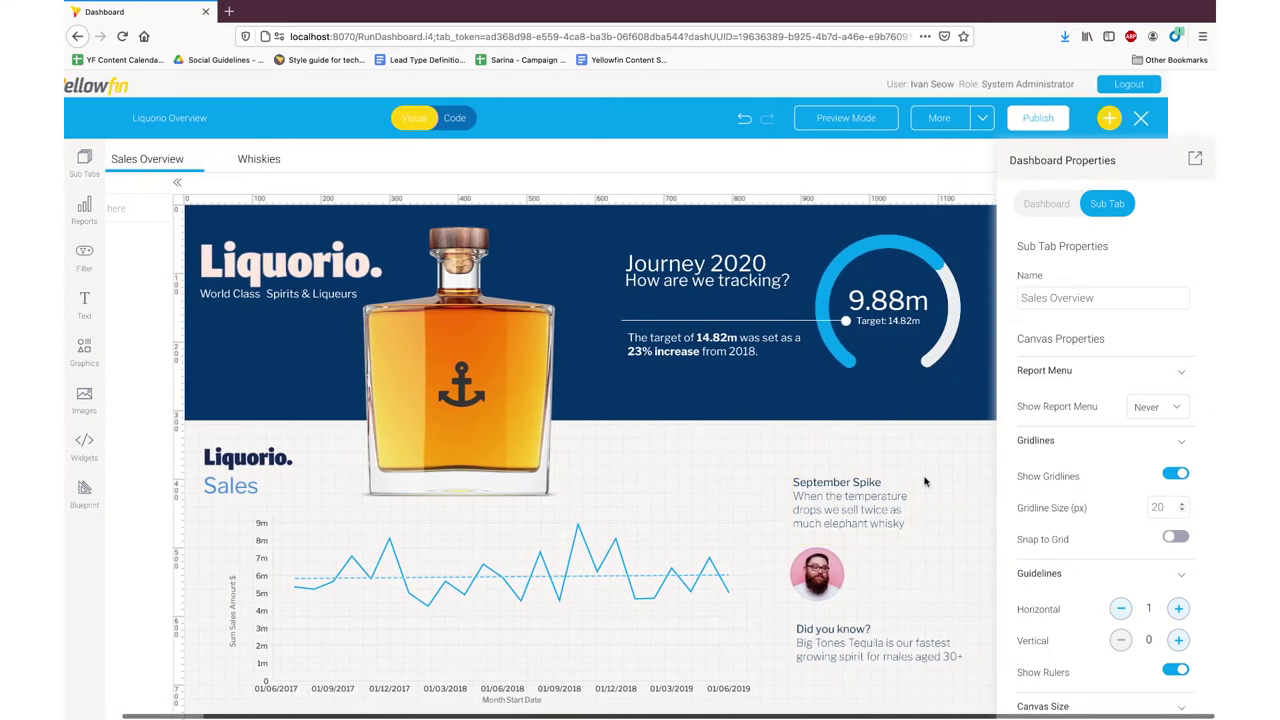
pyautogui.moveTo(530, 395); pyautogui.dragTo(522, 397)
pyautogui.moveTo(945, 305)
pyautogui.mouseDown()
pyautogui.moveTo(937, 293)
pyautogui.moveTo(945, 305)
pyautogui.mouseUp()
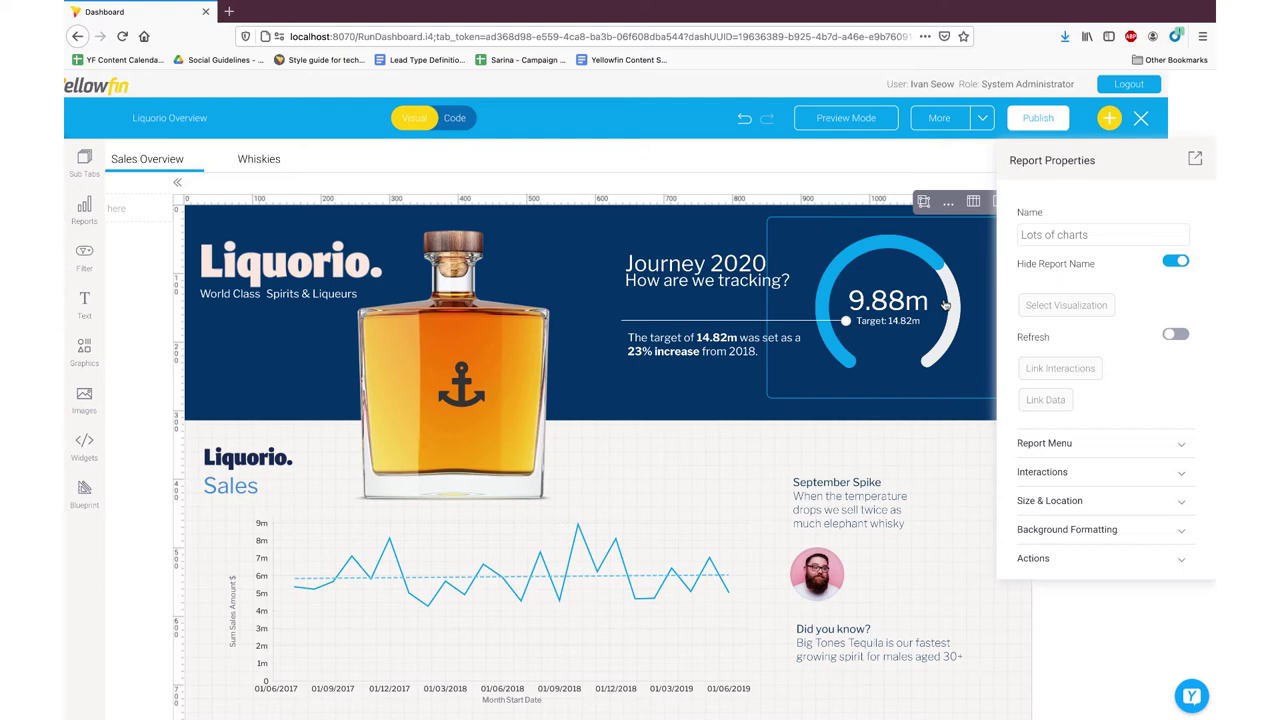
# Switch the Sales Overview tab to Code view and step through eight 'publish-uuid' search matches
pyautogui.click(455, 118)
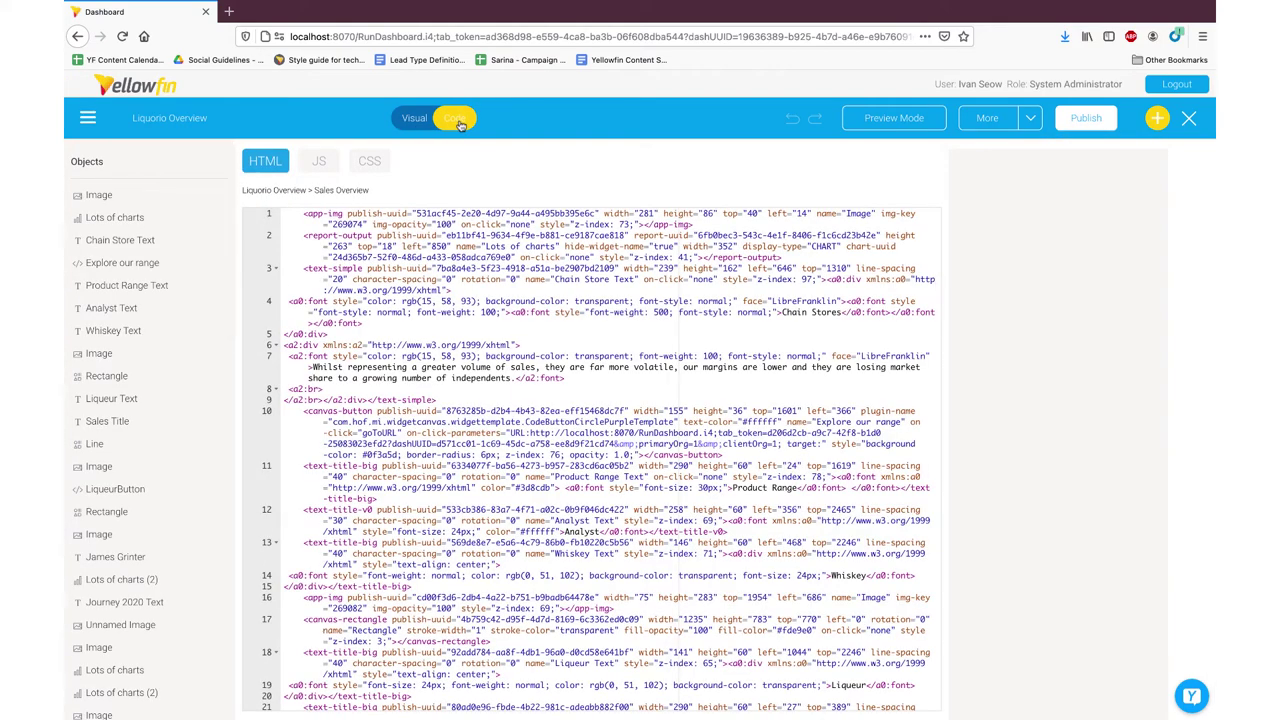
pyautogui.press('super+f')
pyautogui.write('publish-uuid')
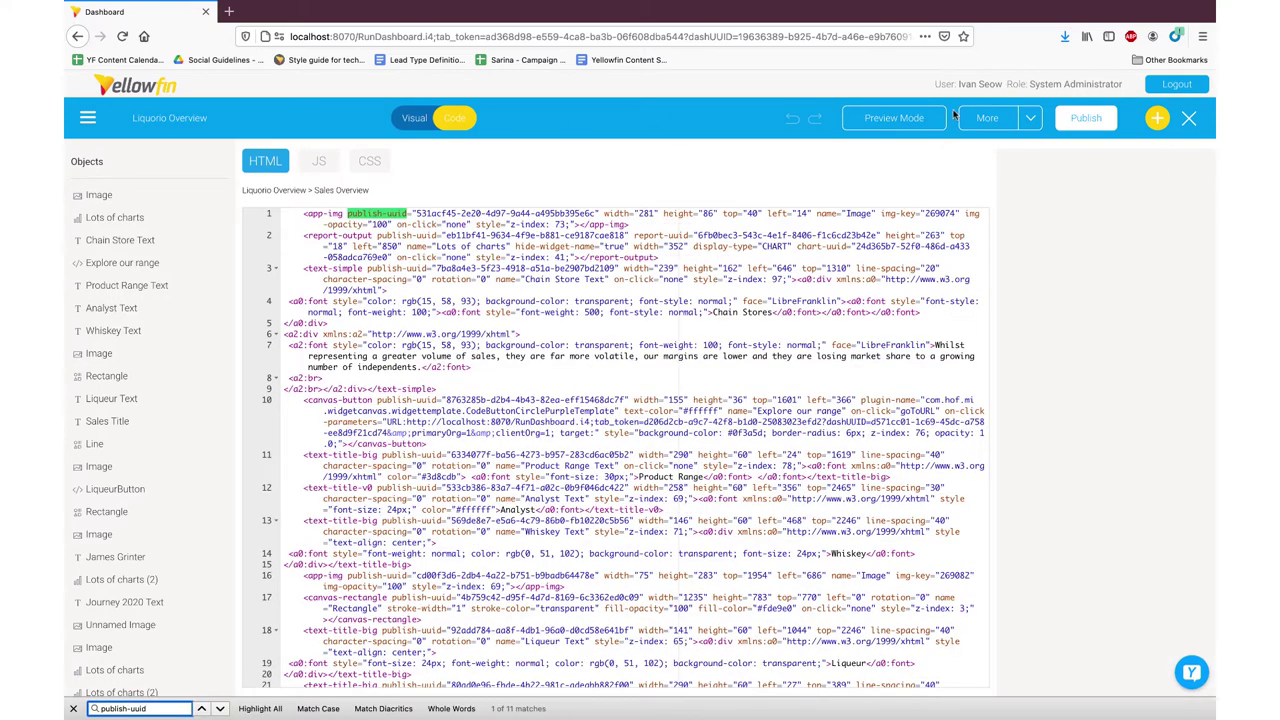
pyautogui.click(219, 709)
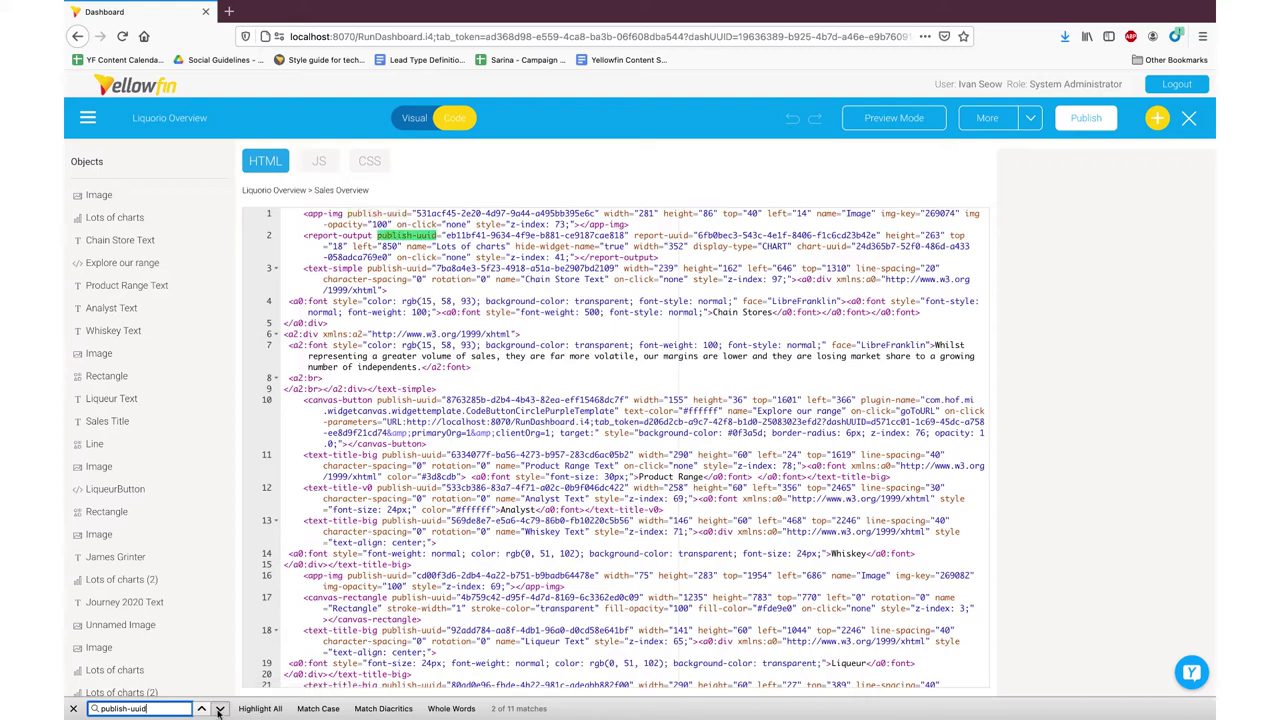
pyautogui.click(219, 709)
pyautogui.click(219, 709)
pyautogui.click(219, 709)
pyautogui.click(219, 709)
pyautogui.click(219, 709)
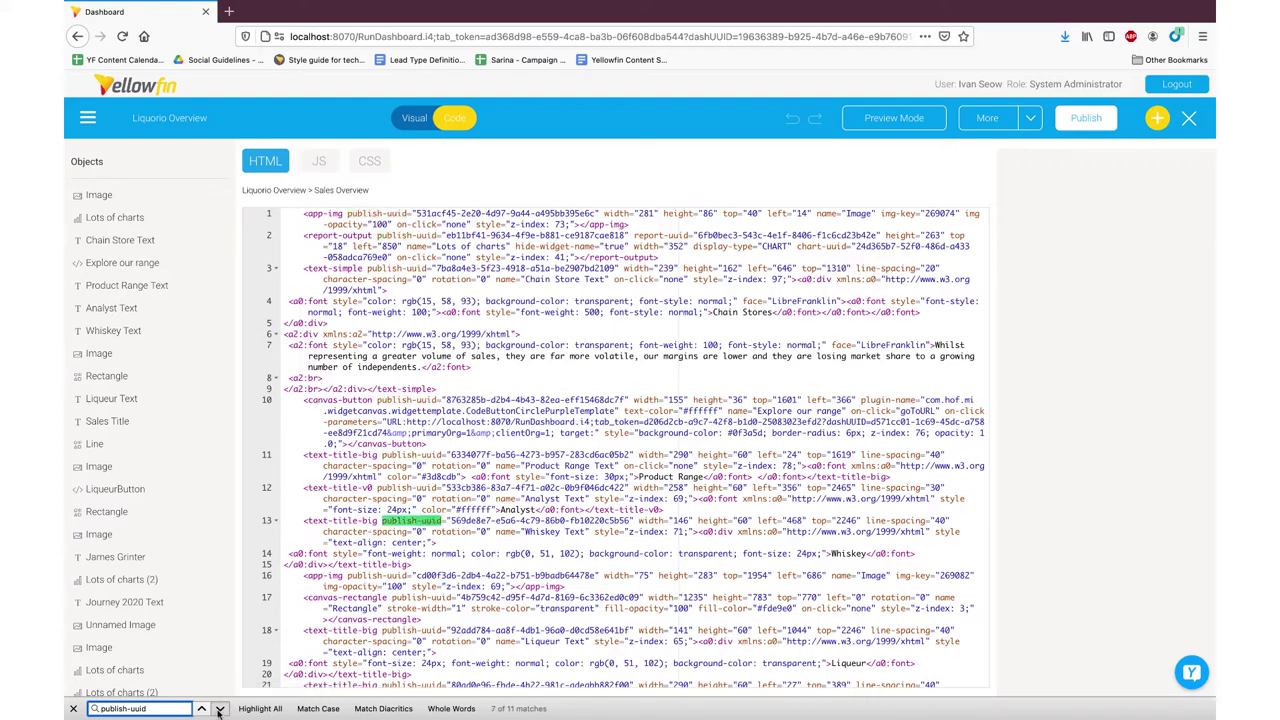
pyautogui.click(219, 709)
pyautogui.click(219, 709)
pyautogui.click(219, 709)
pyautogui.click(219, 709)
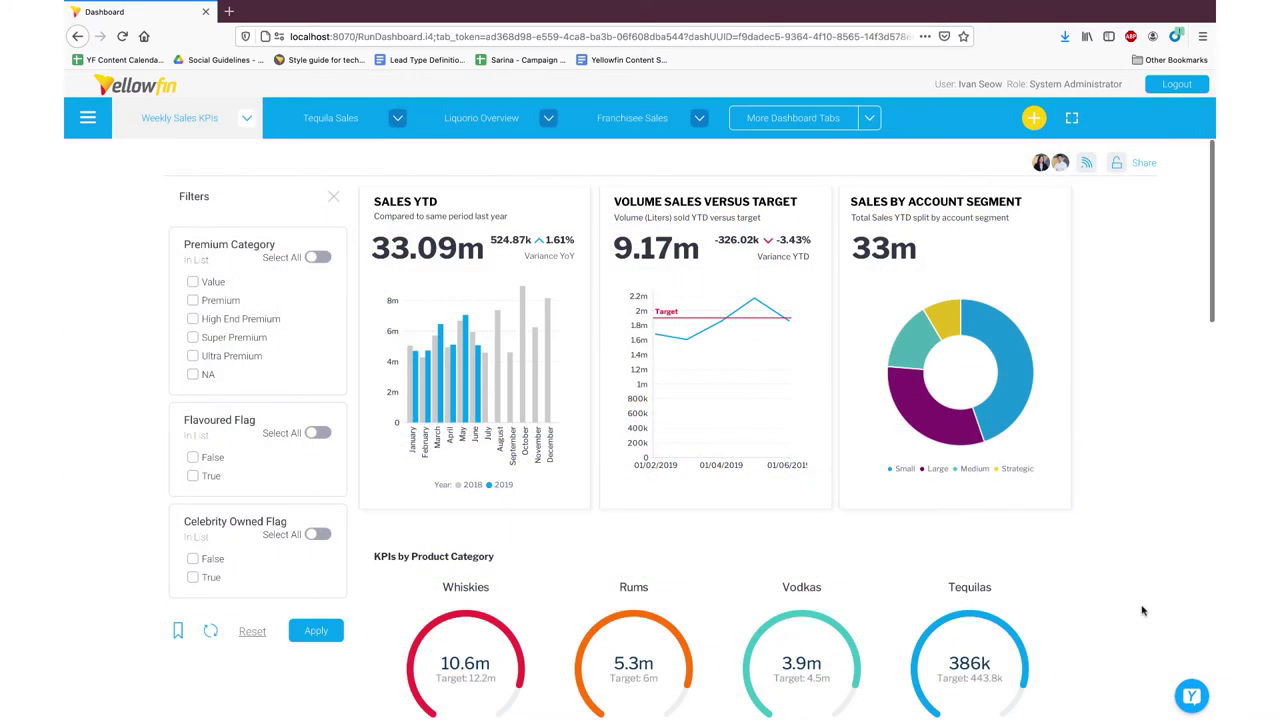
# Switch the Weekly Sales Analysis chart through Week, Month and Quarter, ending on Week
pyautogui.scroll(-2, 1143, 610)
pyautogui.scroll(-7, 1143, 610)
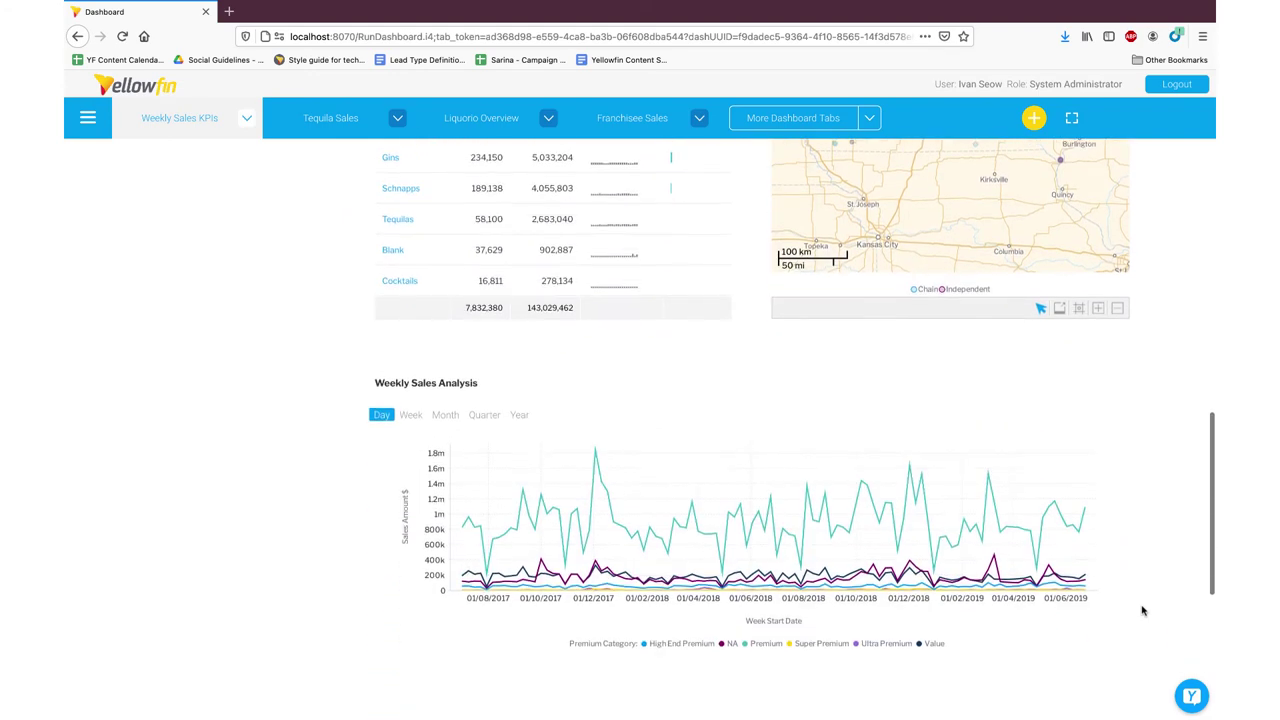
pyautogui.click(410, 434)
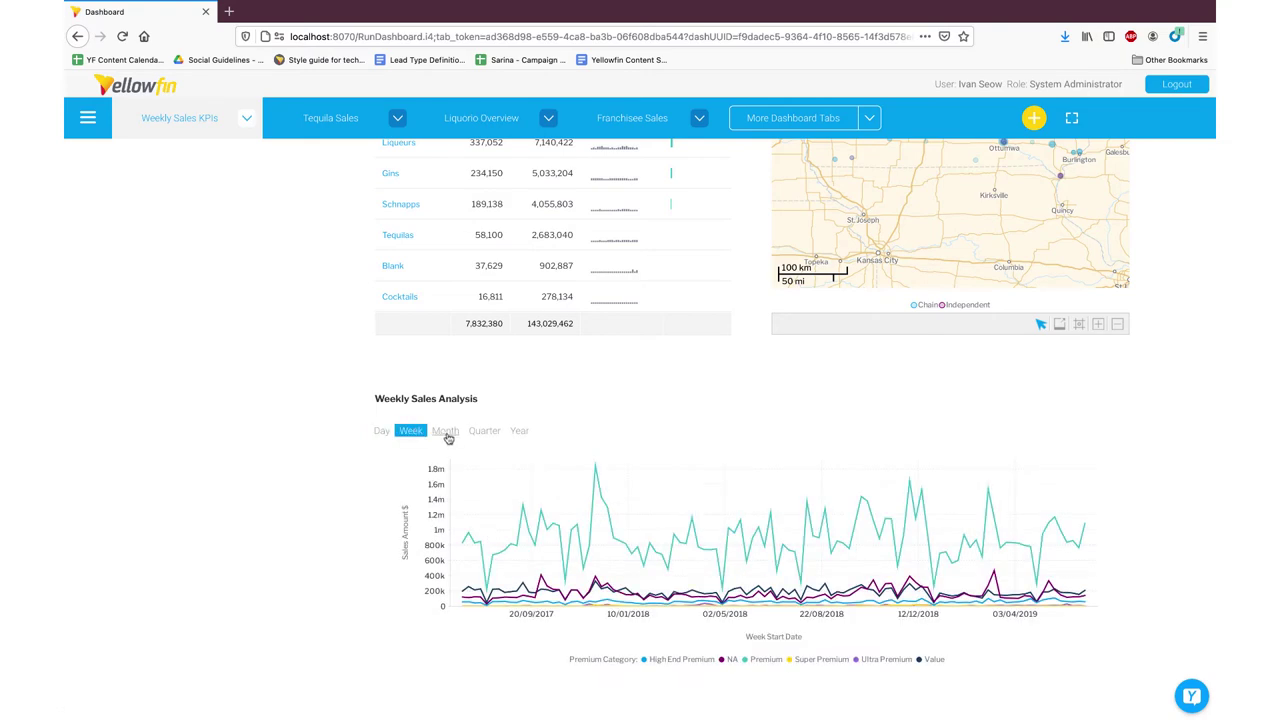
pyautogui.click(446, 434)
pyautogui.click(479, 433)
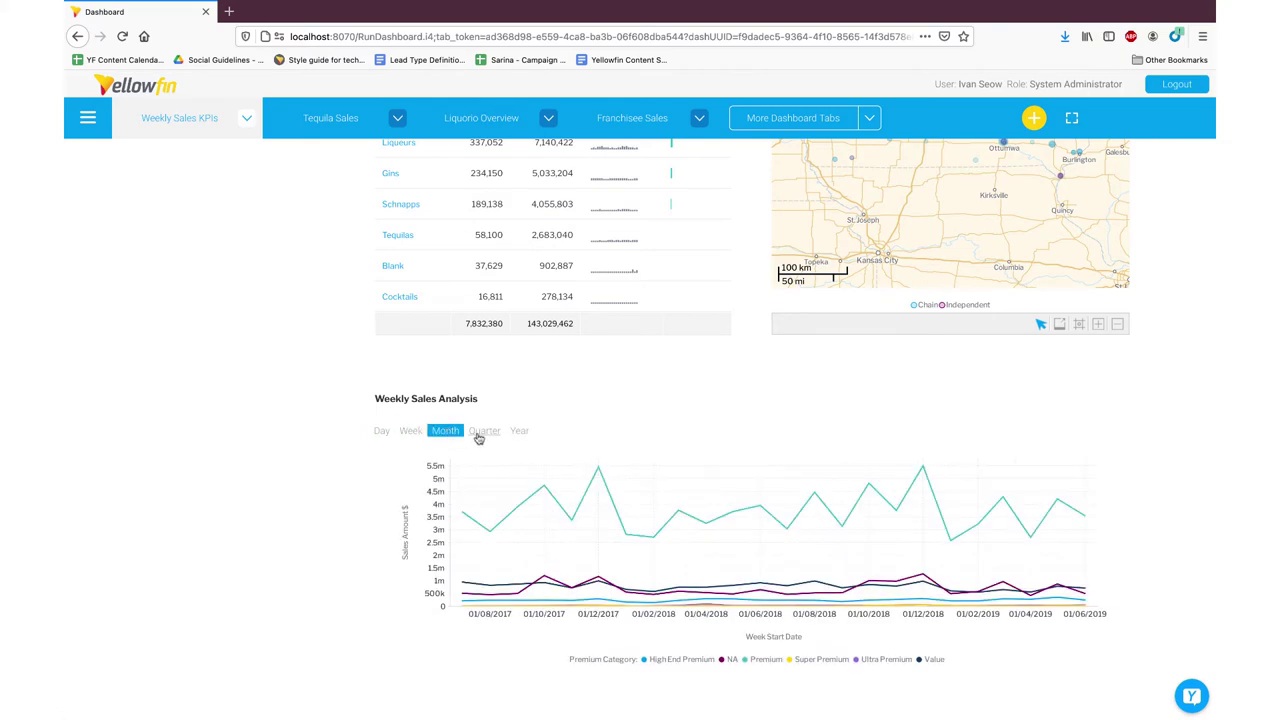
pyautogui.click(411, 433)
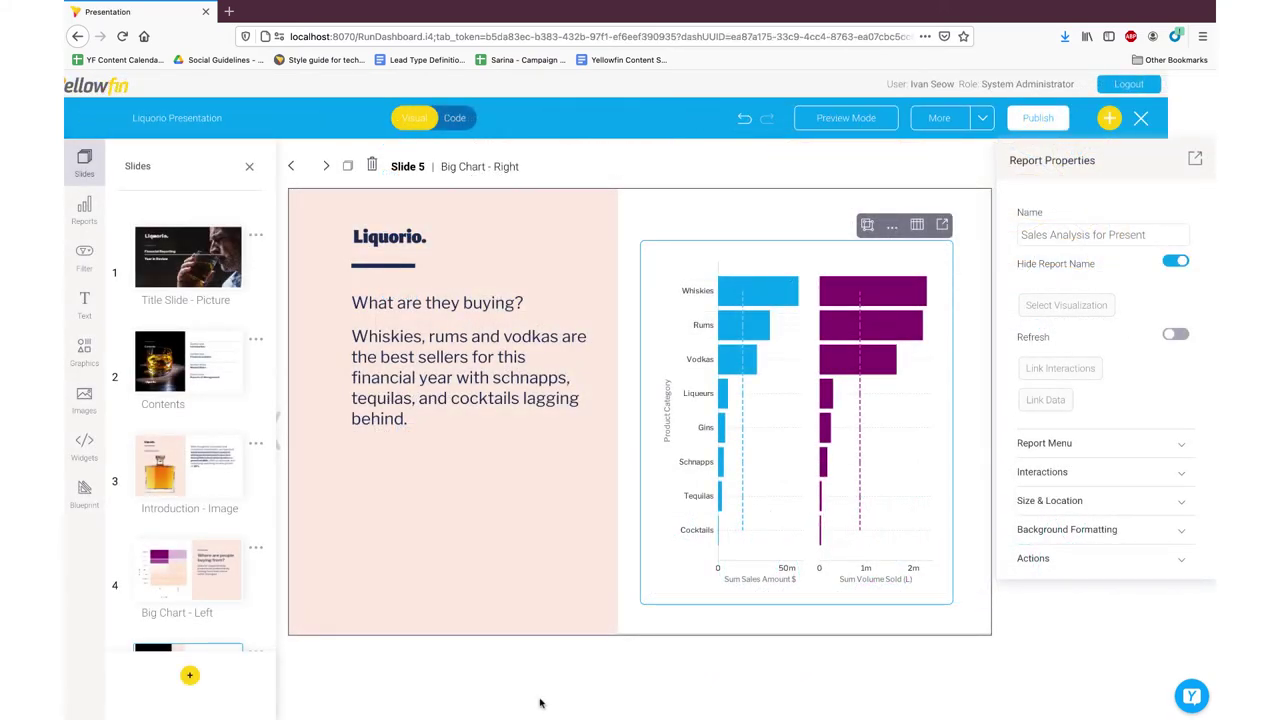
# Add the line 'Gins are middle of the pack.' below the slide 5 commentary
pyautogui.click(525, 436)
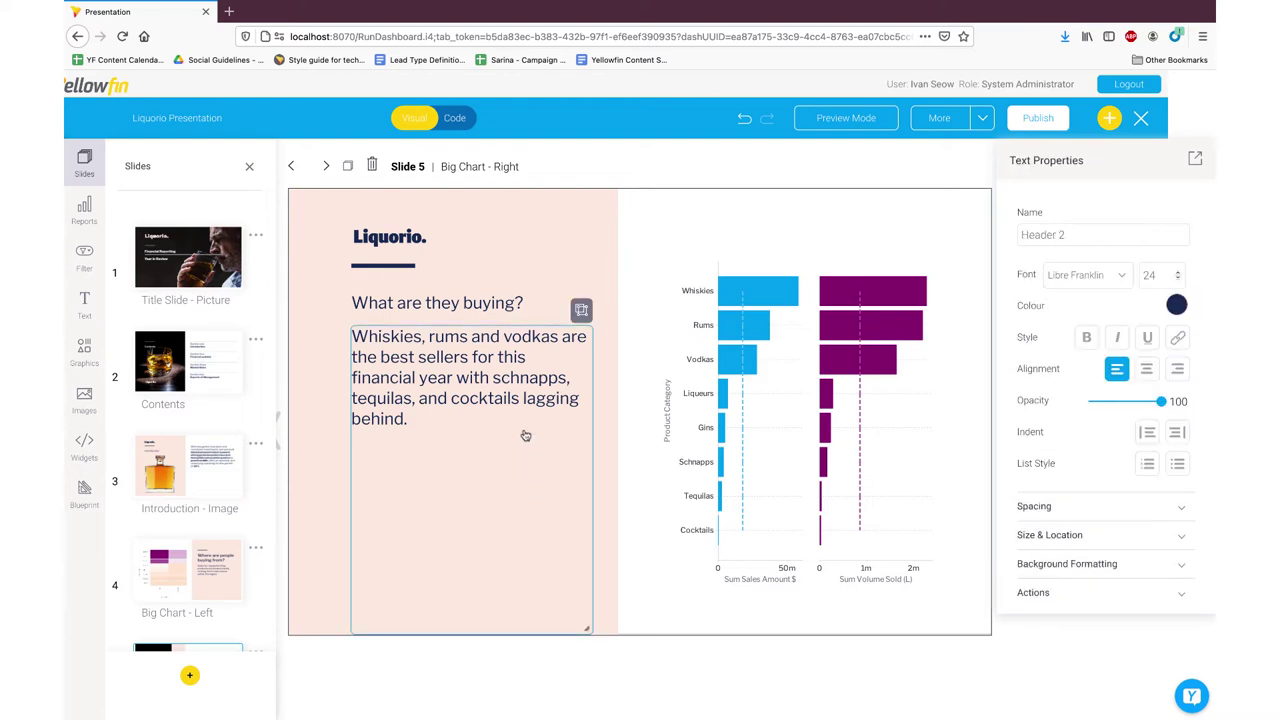
pyautogui.click(454, 431)
pyautogui.press('Return')
pyautogui.press('Return')
pyautogui.write('Gins are mid')
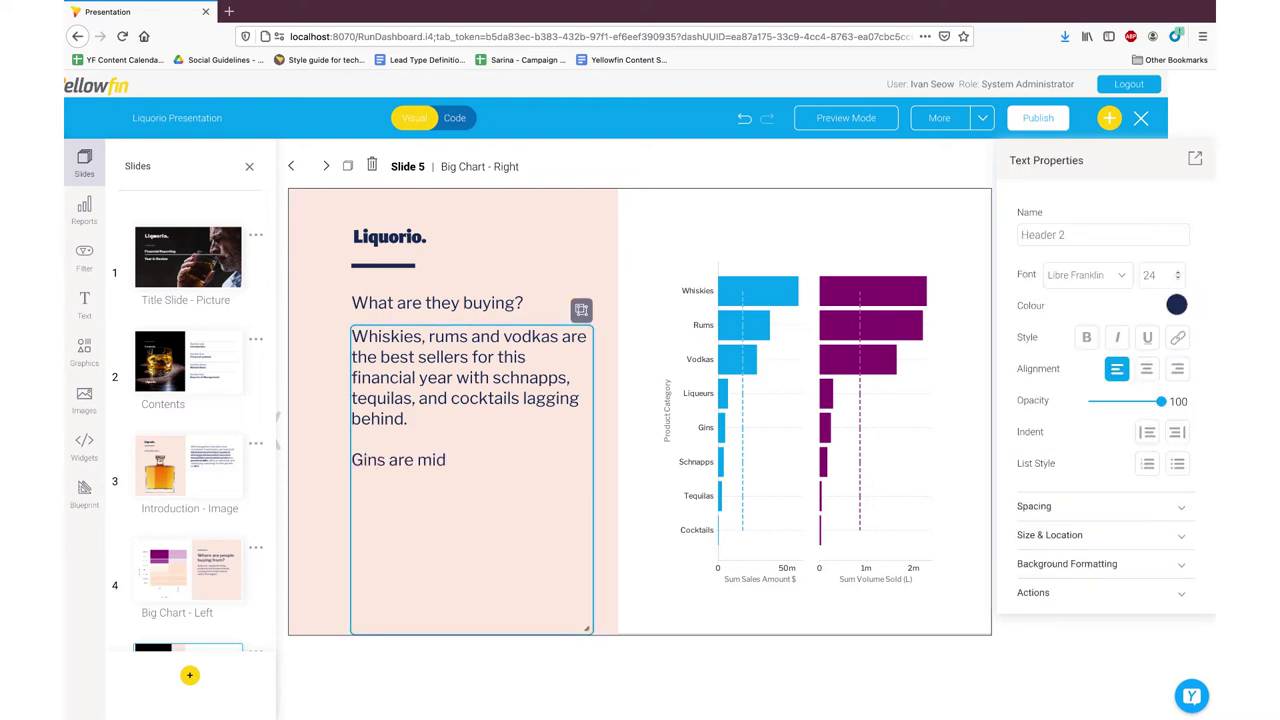
pyautogui.write('dle of the pack.')
pyautogui.press('Return')
pyautogui.press('Return')
# Start a 'Liqueurs are' line, undo and redo the edits, then retype 'Liqueurs are'
pyautogui.write('Liqueurs are')
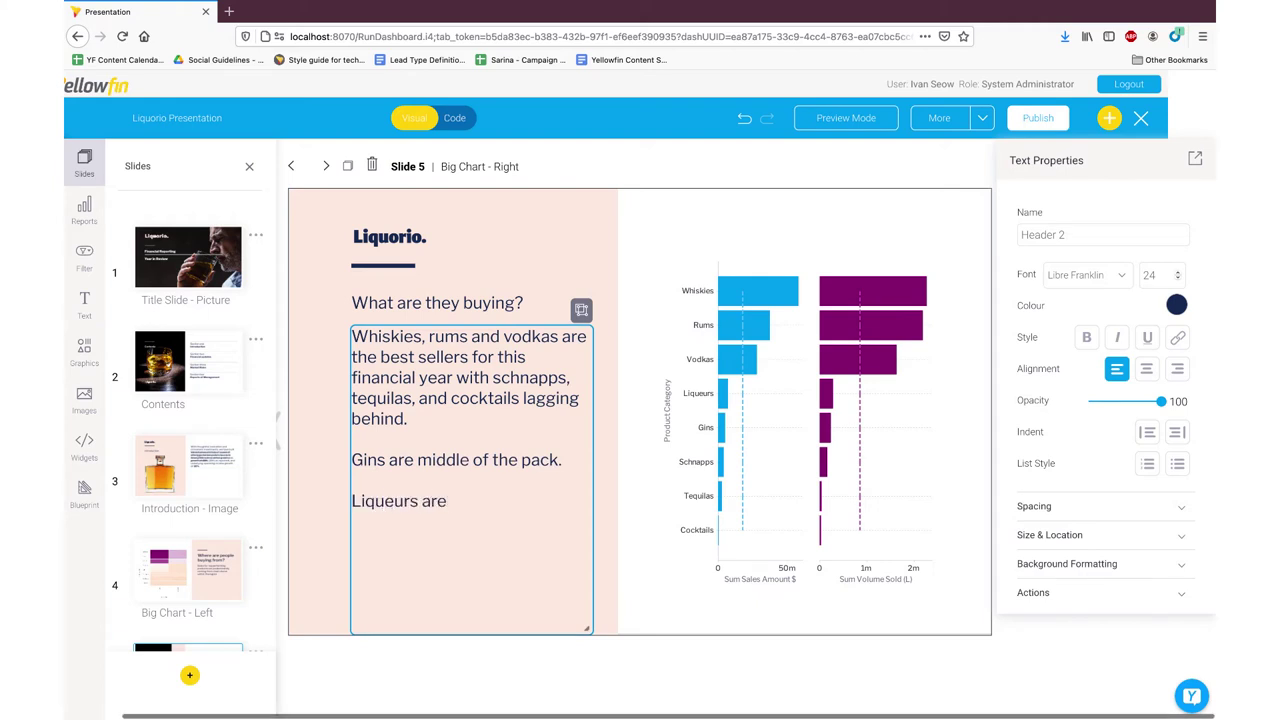
pyautogui.press('super+z')
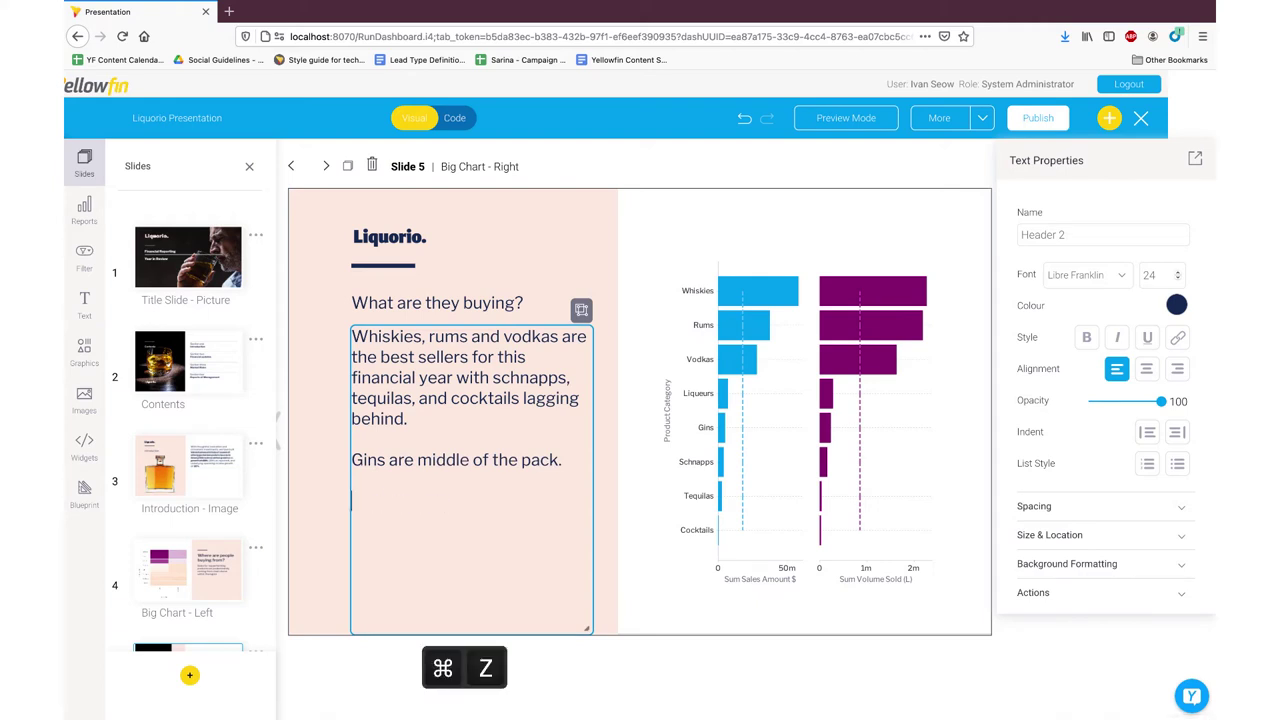
pyautogui.press('super+z')
pyautogui.press('super+z')
pyautogui.press('super+z')
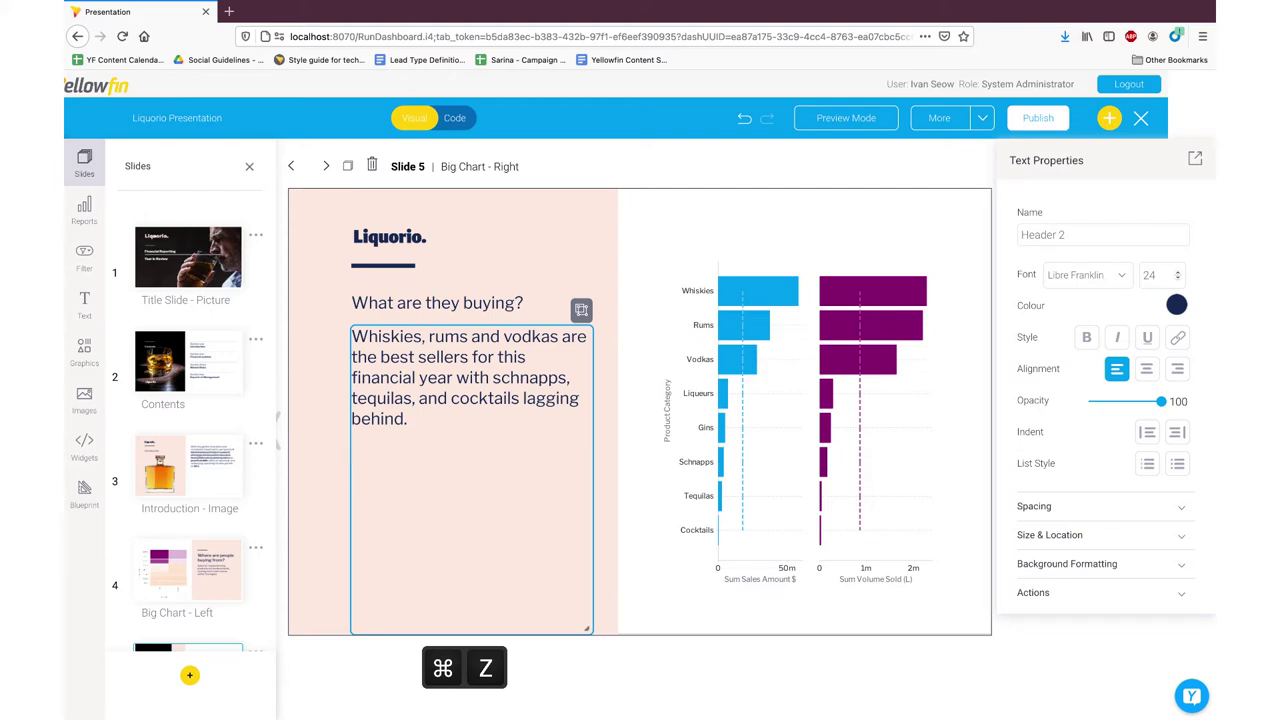
pyautogui.press('super+y')
pyautogui.press('super+y')
pyautogui.press('super+y')
pyautogui.press('super+y')
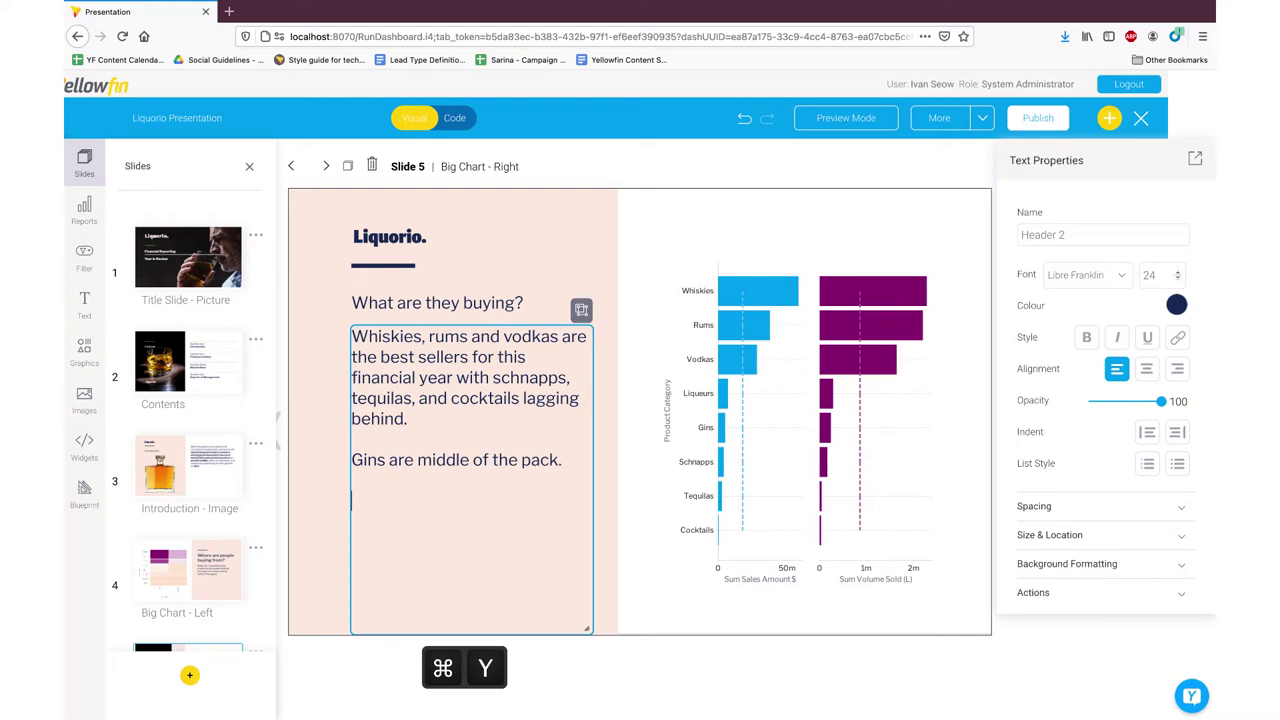
pyautogui.write('Liqueurs are')
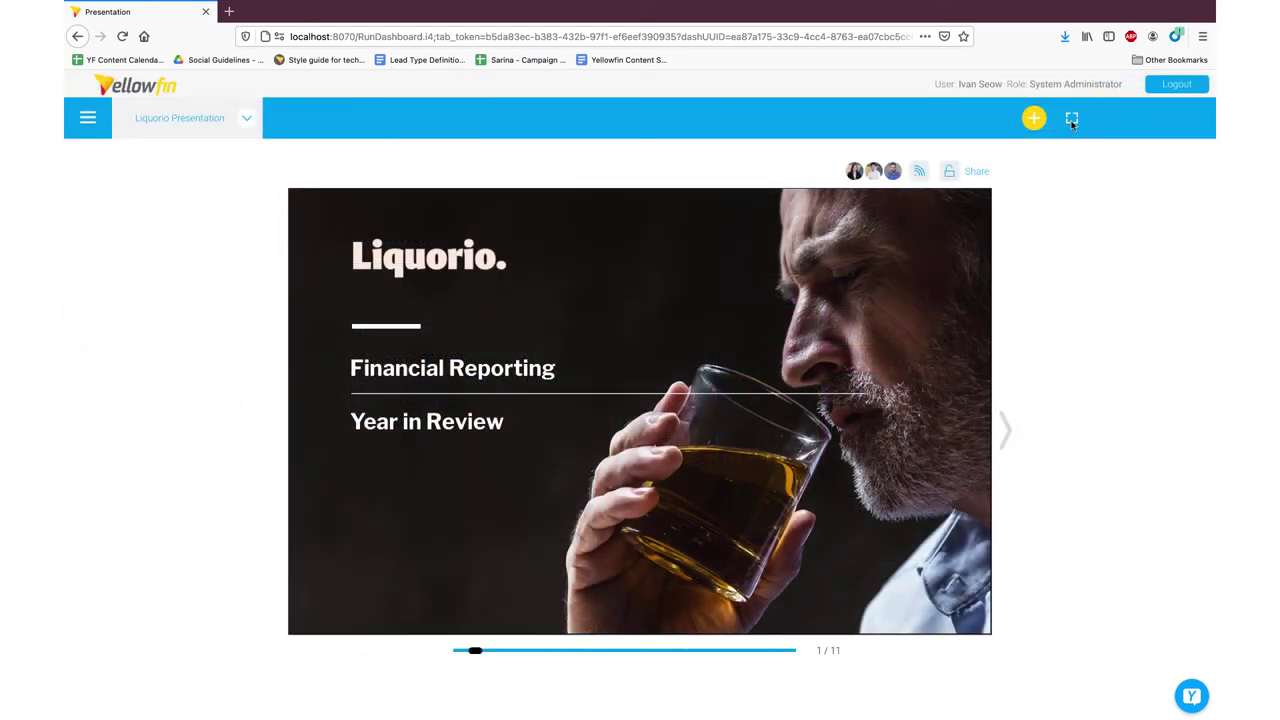
# Advance the presentation in full-page view past Contents to the Introduction slide, then leave full-page view
pyautogui.click(1071, 118)
pyautogui.click(1133, 402)
pyautogui.click(1135, 402)
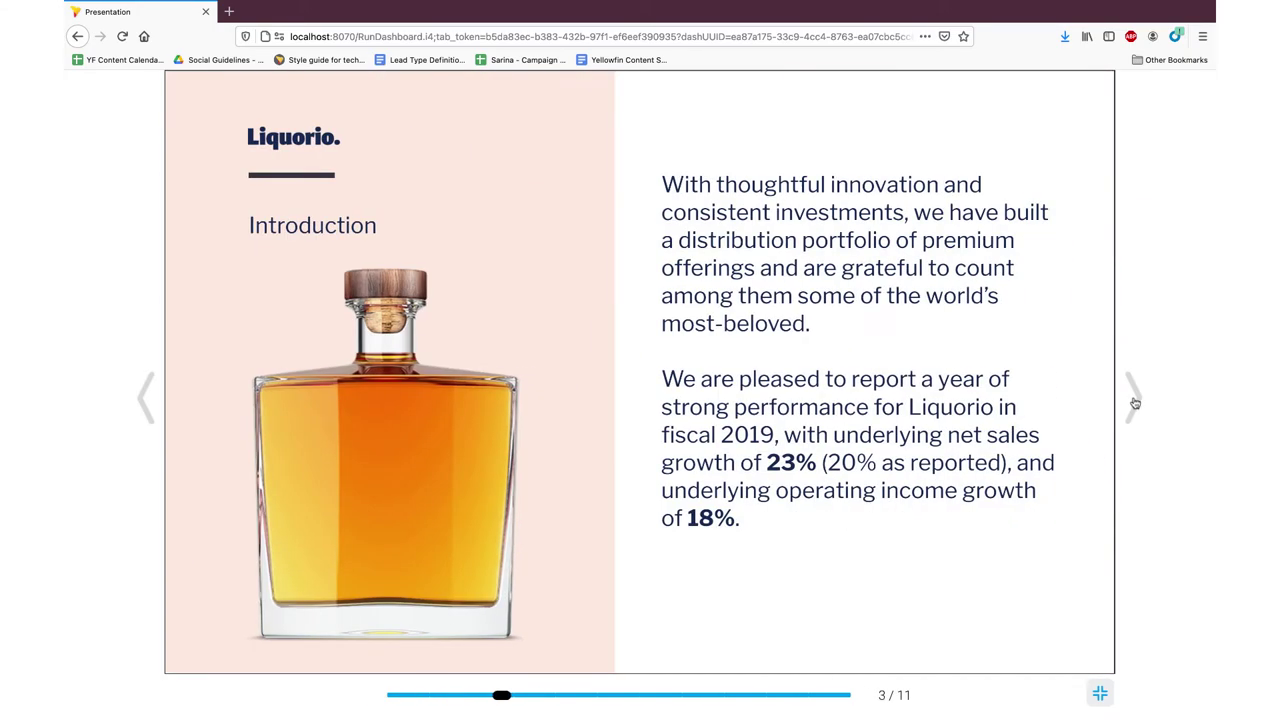
pyautogui.click(1100, 693)
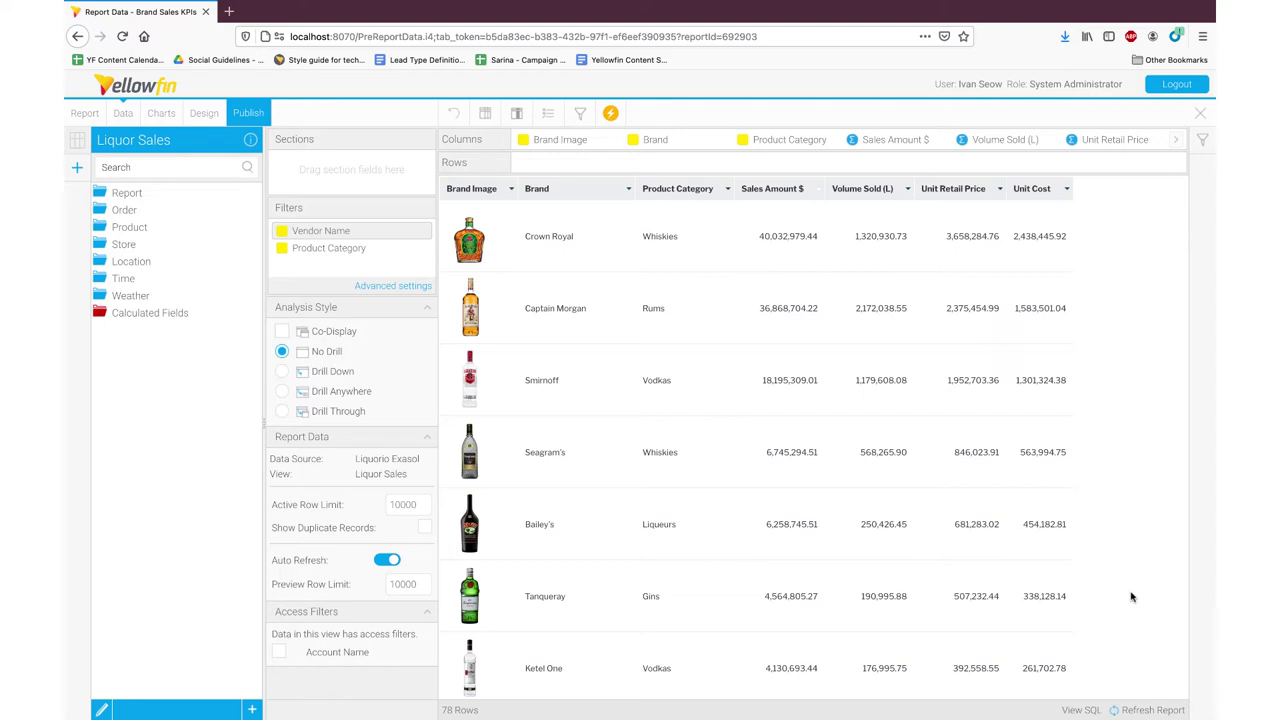
# Inspect the report's generated SQL, then filter Vendor Name to DIAGEO AMERICAS
pyautogui.click(1091, 712)
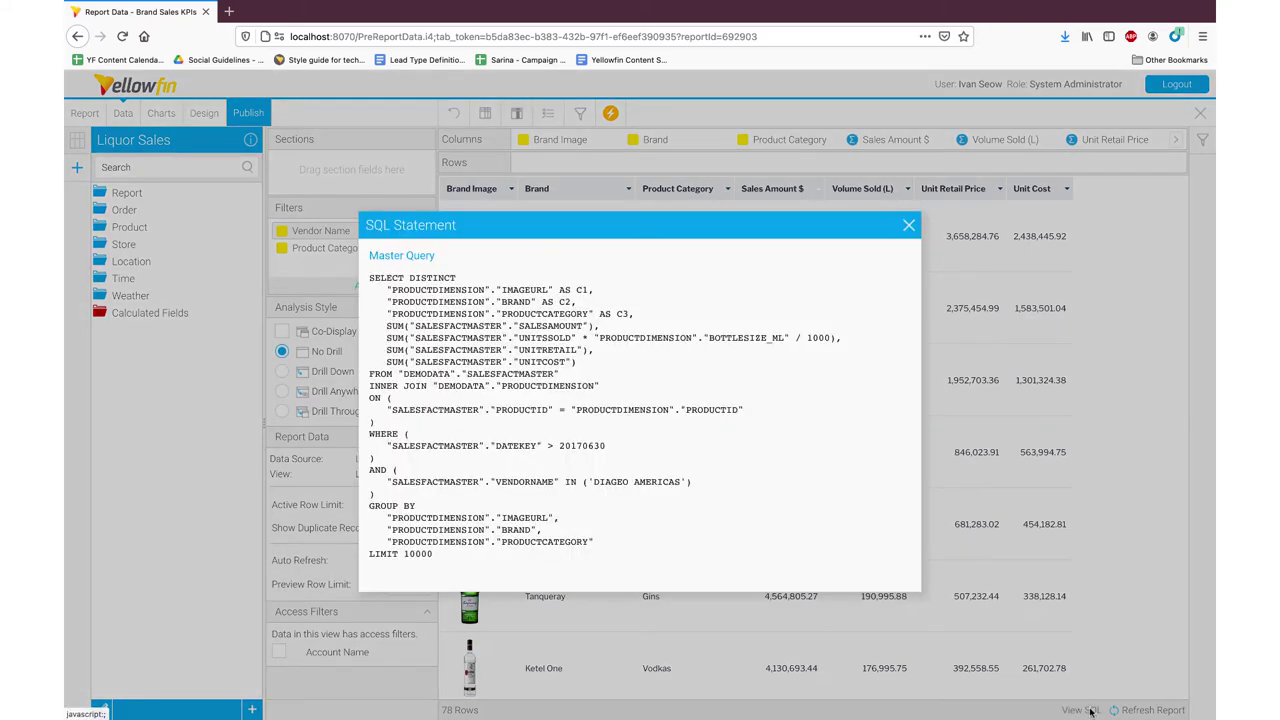
pyautogui.click(908, 227)
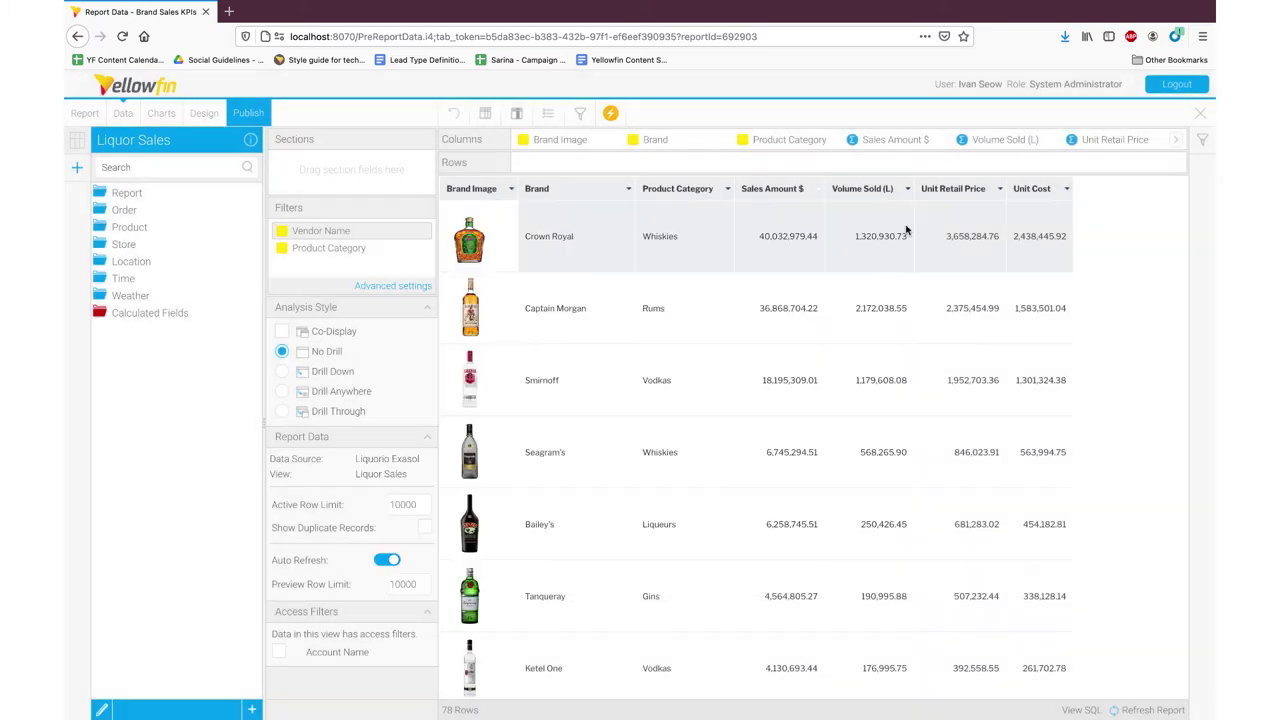
pyautogui.click(424, 233)
pyautogui.moveTo(540, 323)
pyautogui.click(605, 335)
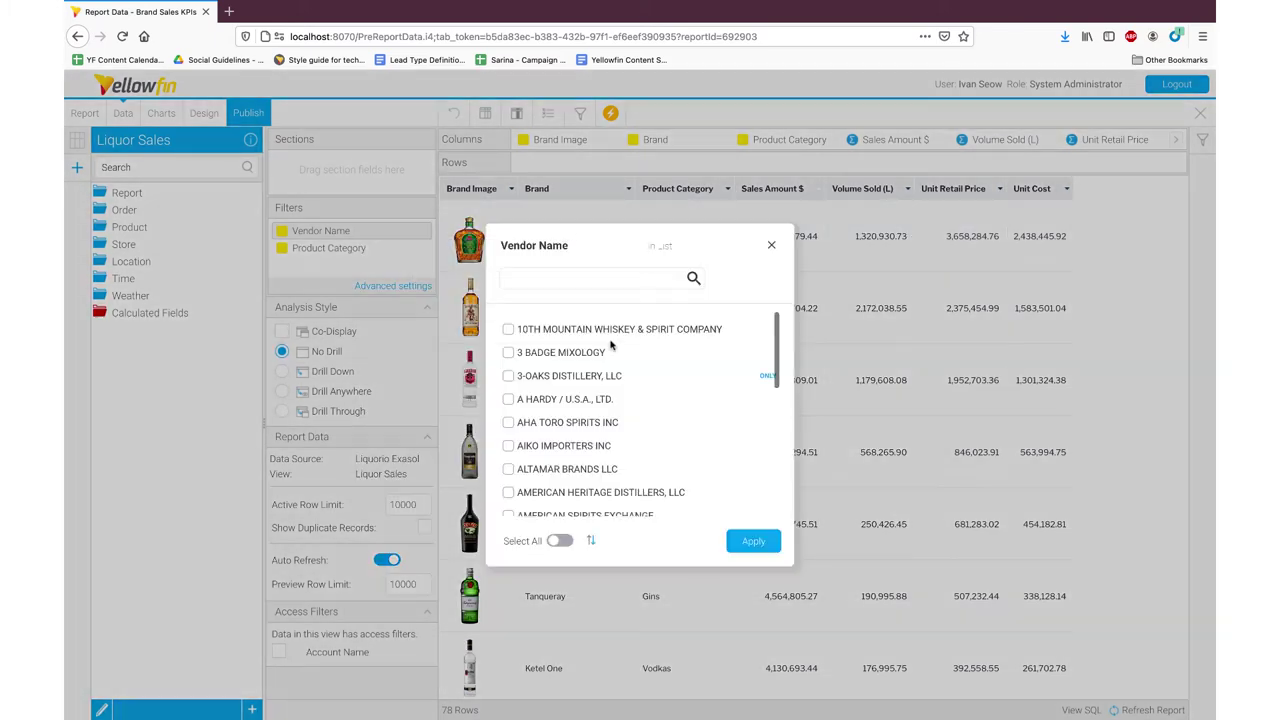
pyautogui.click(572, 280)
pyautogui.write('Diageo')
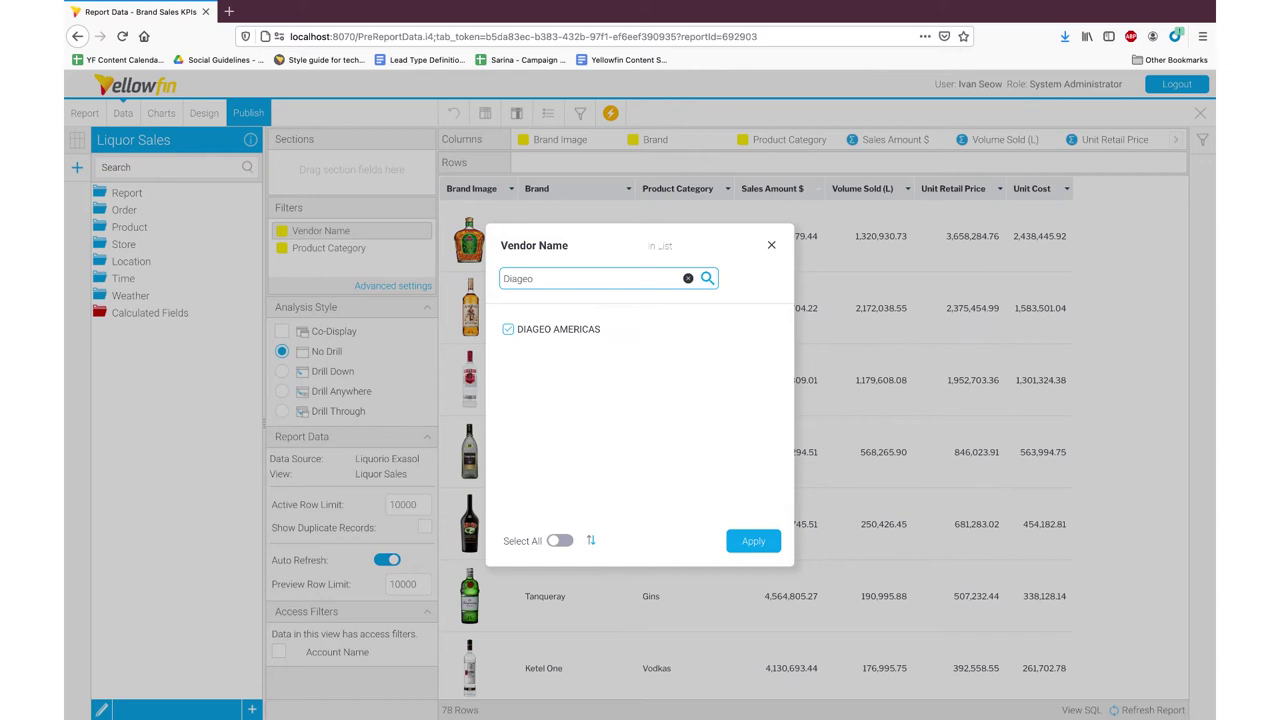
pyautogui.click(753, 541)
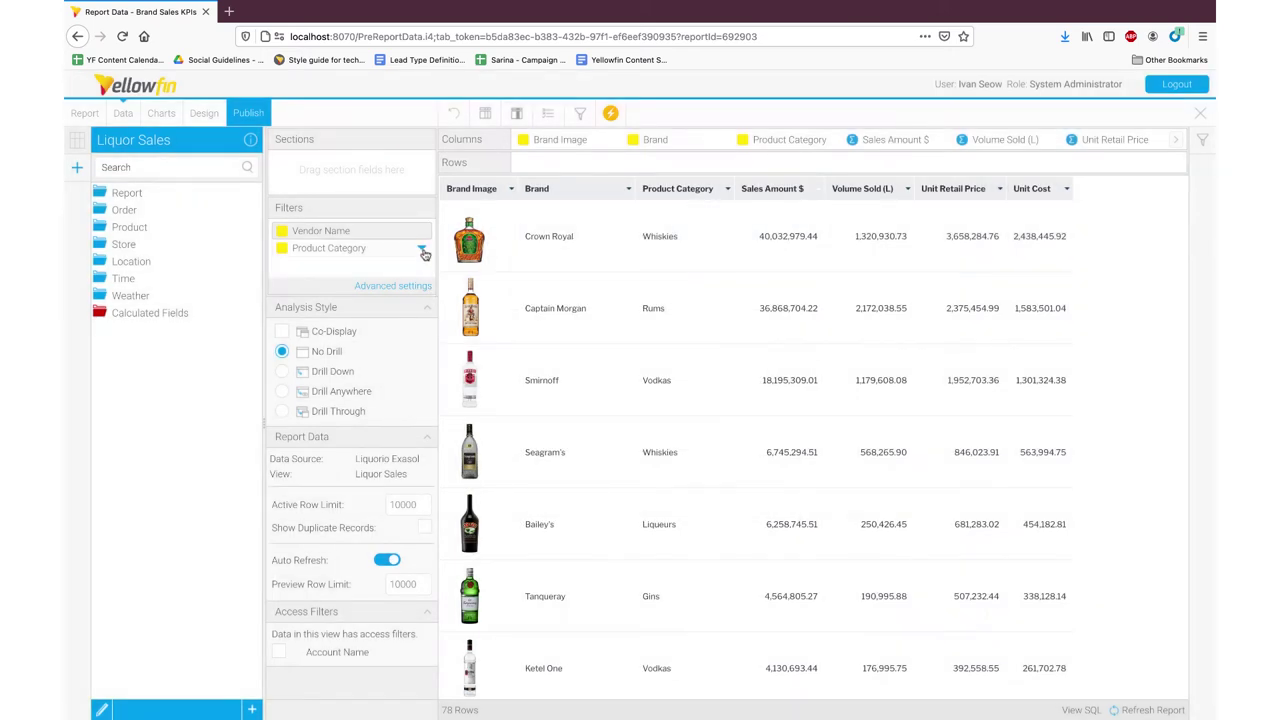
# Make the Product Category filter pick from a cached value list
pyautogui.click(423, 252)
pyautogui.click(440, 367)
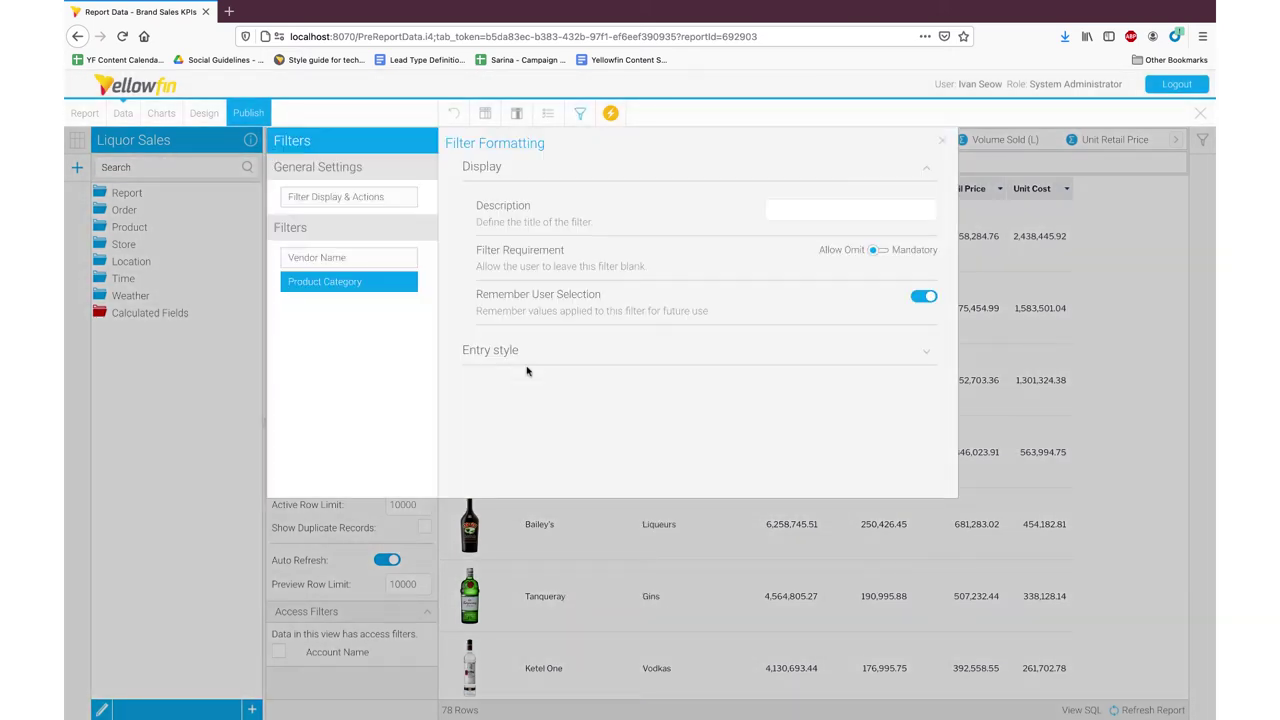
pyautogui.click(522, 352)
pyautogui.click(928, 255)
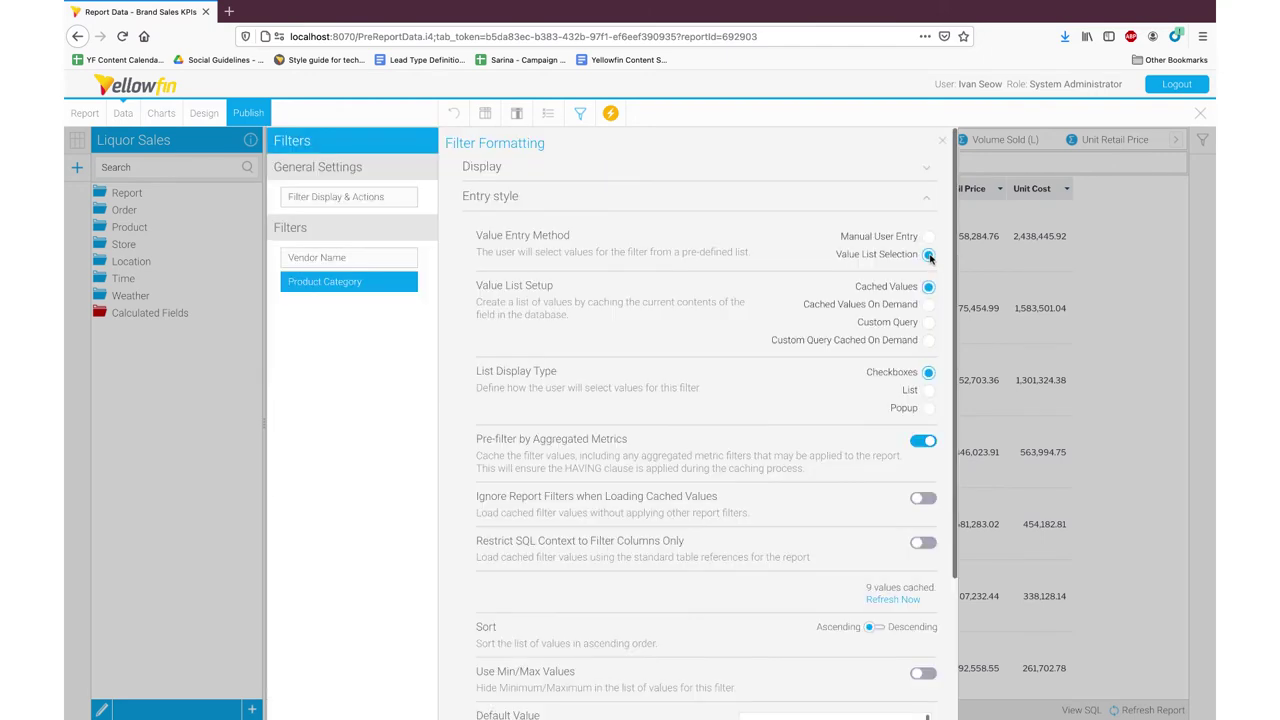
pyautogui.scroll(-3, 927, 408)
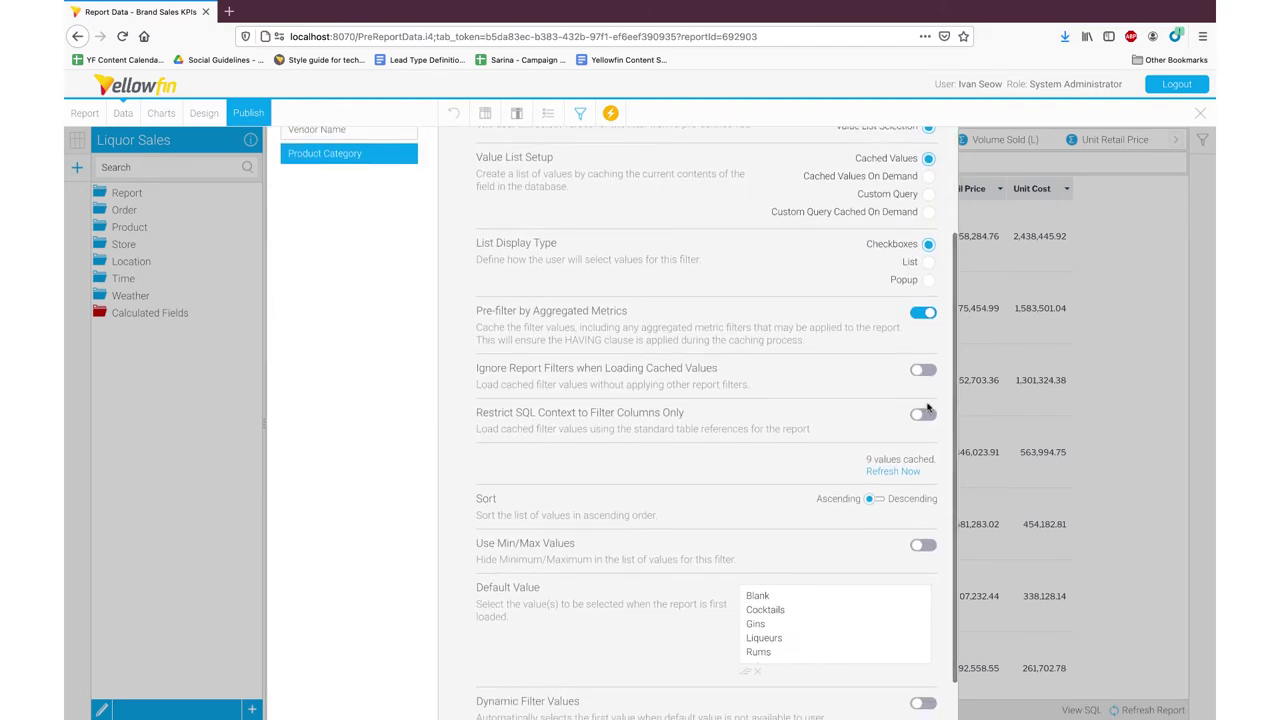
pyautogui.scroll(-1, 927, 408)
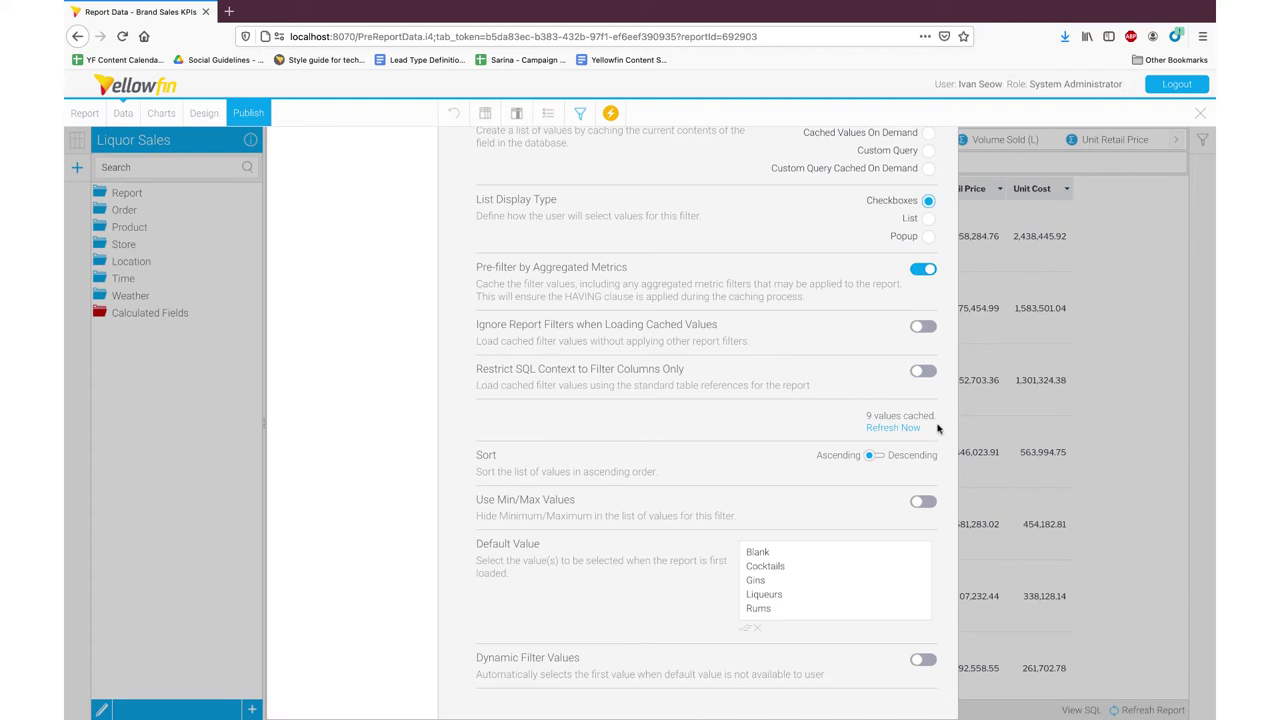
pyautogui.scroll(-3, 905, 600)
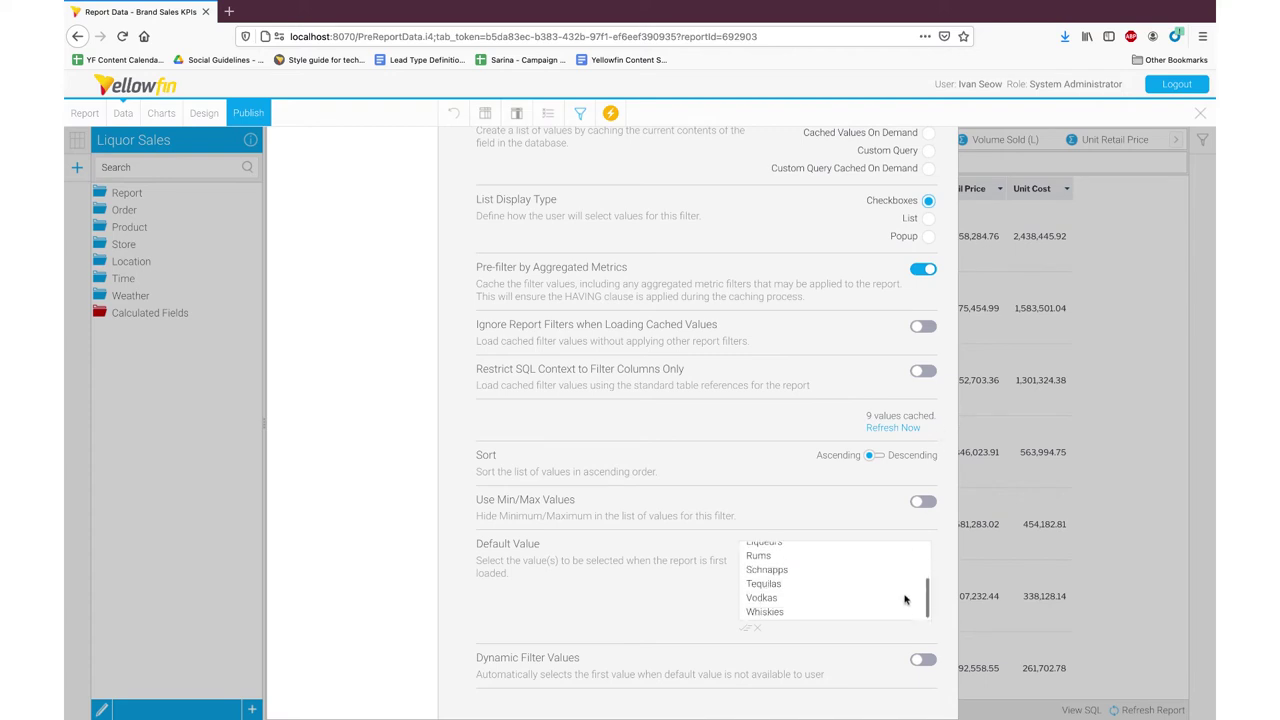
pyautogui.scroll(3, 905, 598)
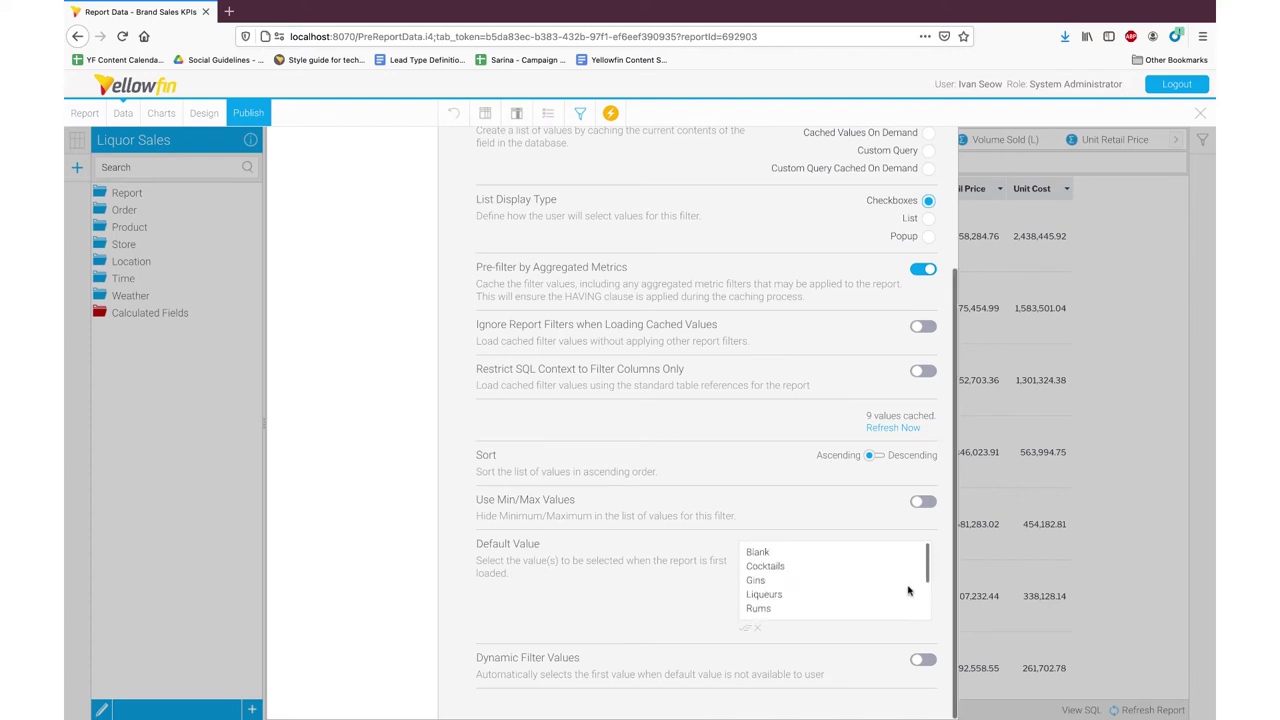
# Restrict cached-value SQL to filter columns, apply report filters, and refresh the cached values
pyautogui.click(922, 372)
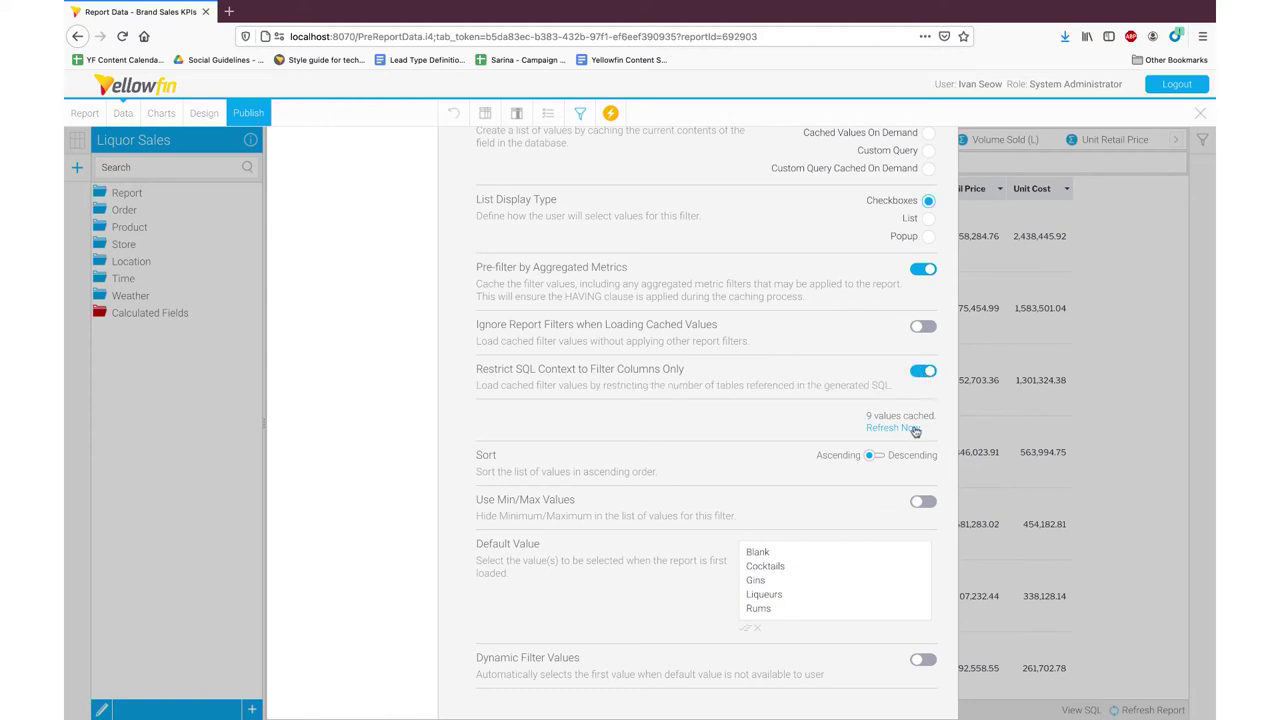
pyautogui.scroll(-3, 915, 435)
pyautogui.click(925, 330)
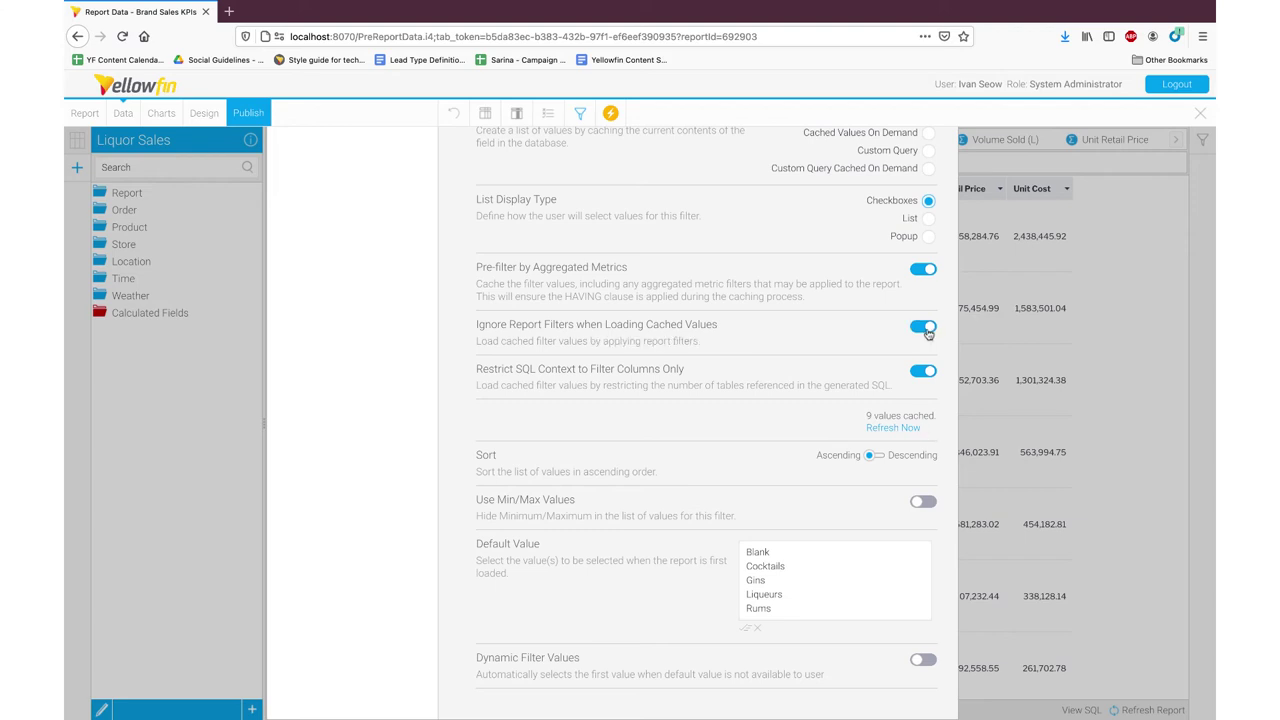
pyautogui.click(908, 428)
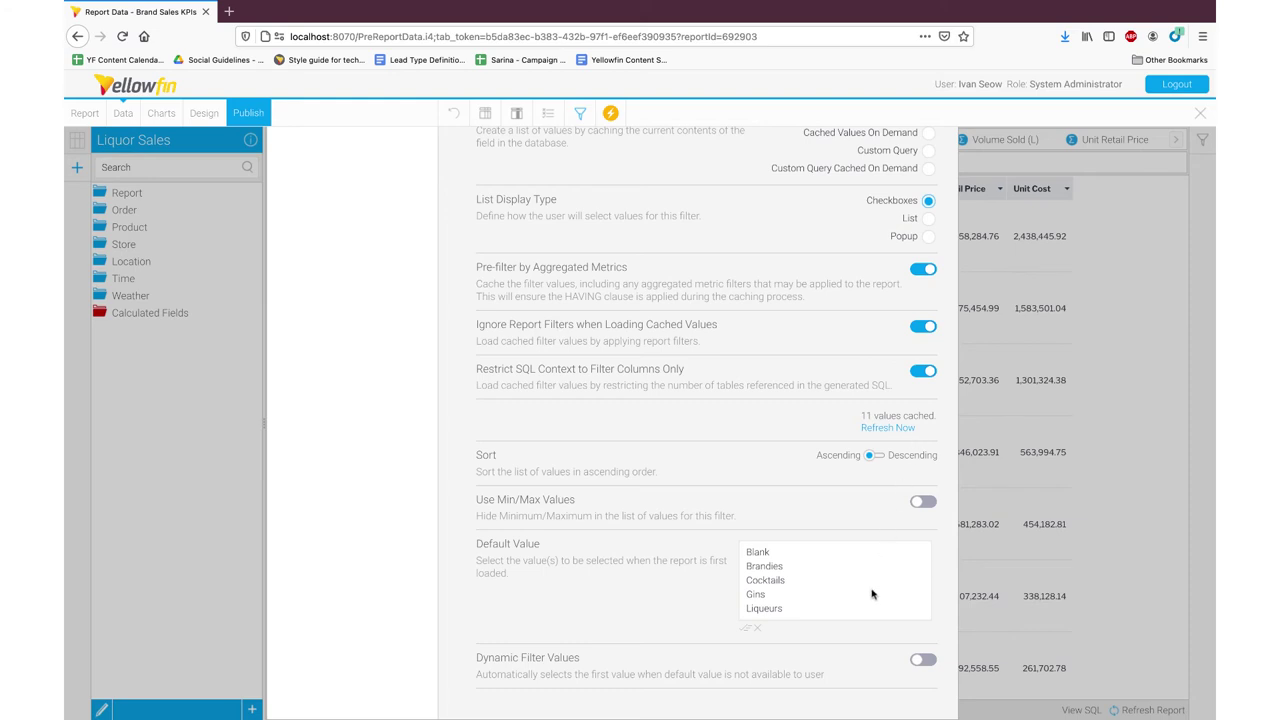
pyautogui.scroll(-1, 872, 594)
pyautogui.scroll(-2, 872, 594)
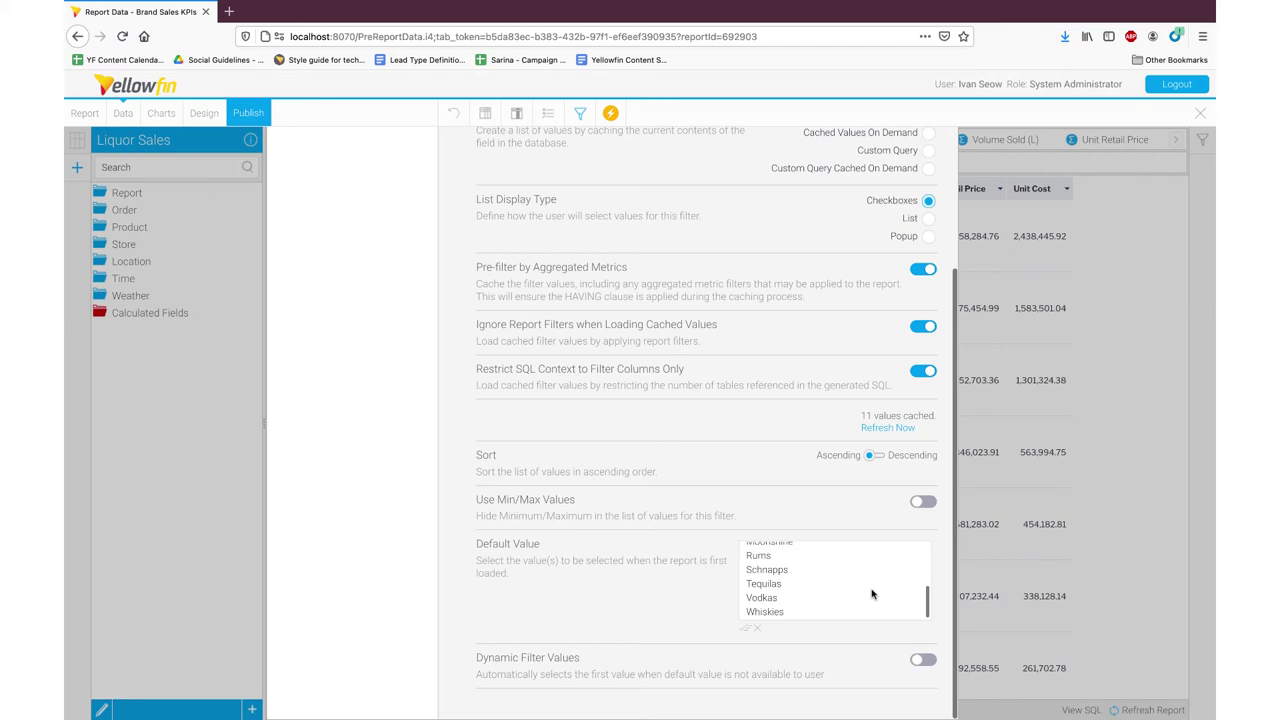
pyautogui.scroll(3, 872, 594)
pyautogui.scroll(2, 912, 140)
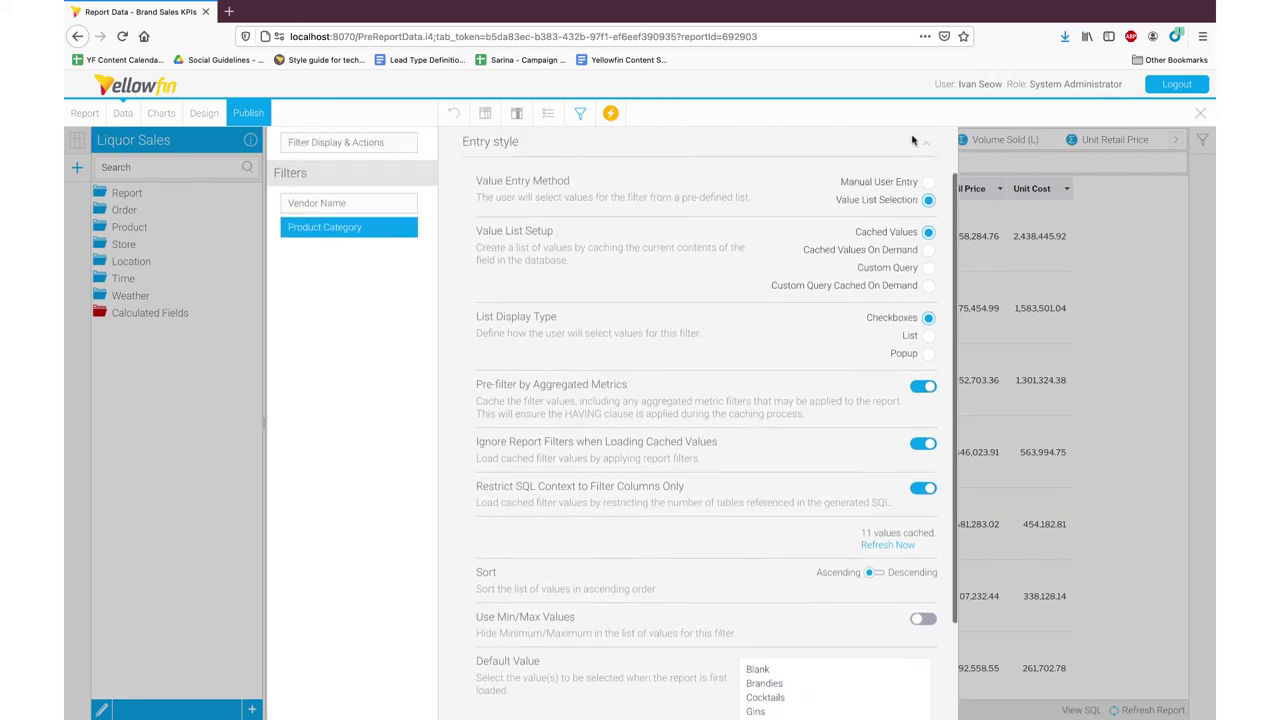
# Refresh the report, open its filter panel, and place the caret at the {?} parameter in the SQL query
pyautogui.click(940, 141)
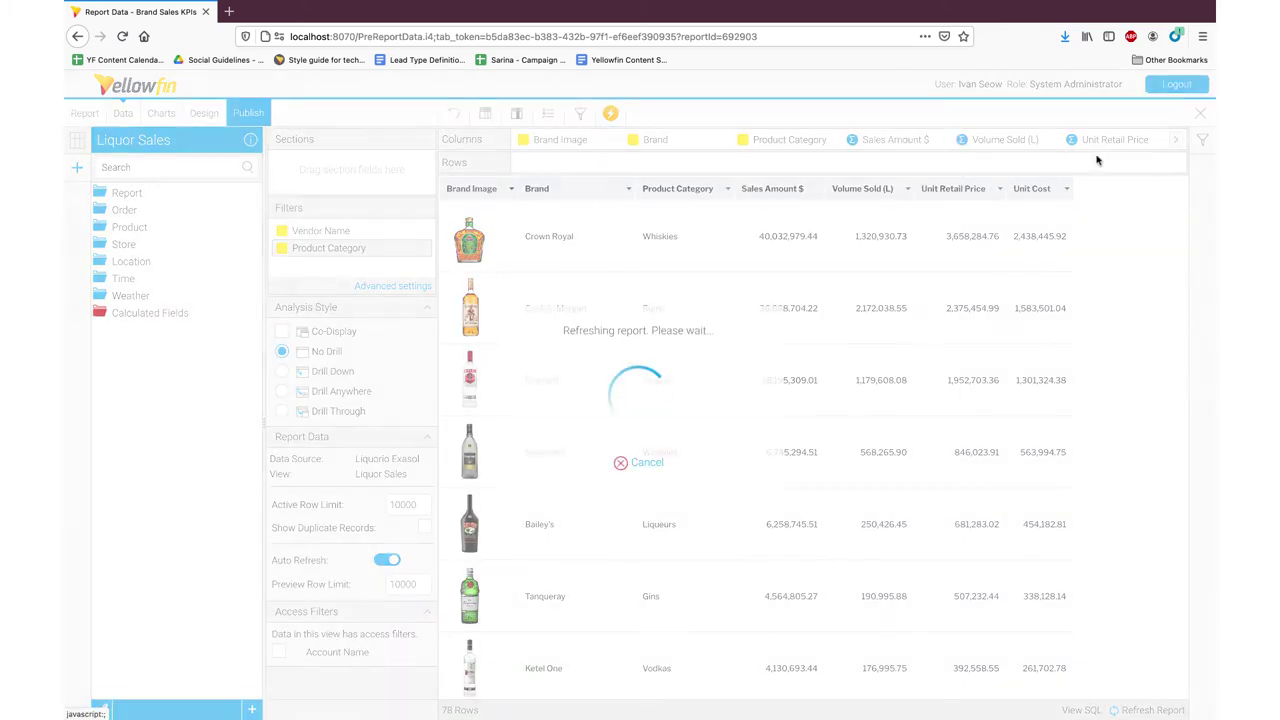
pyautogui.click(1200, 142)
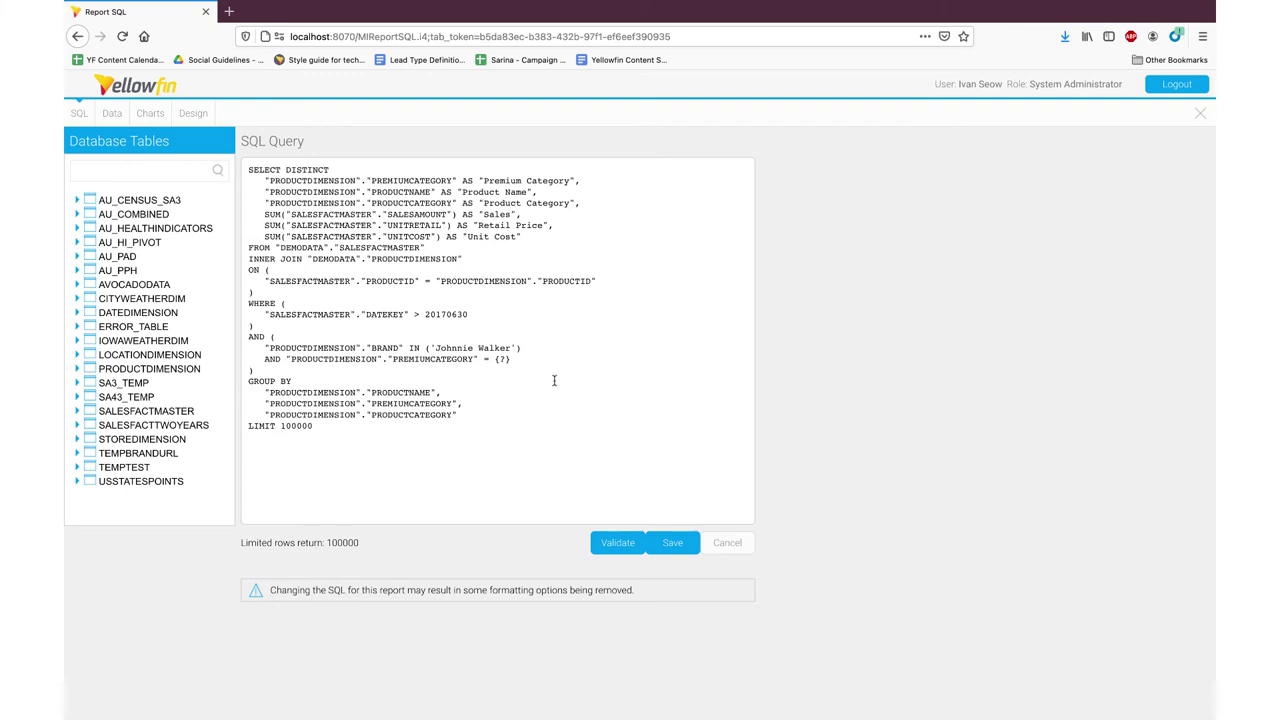
pyautogui.click(512, 358)
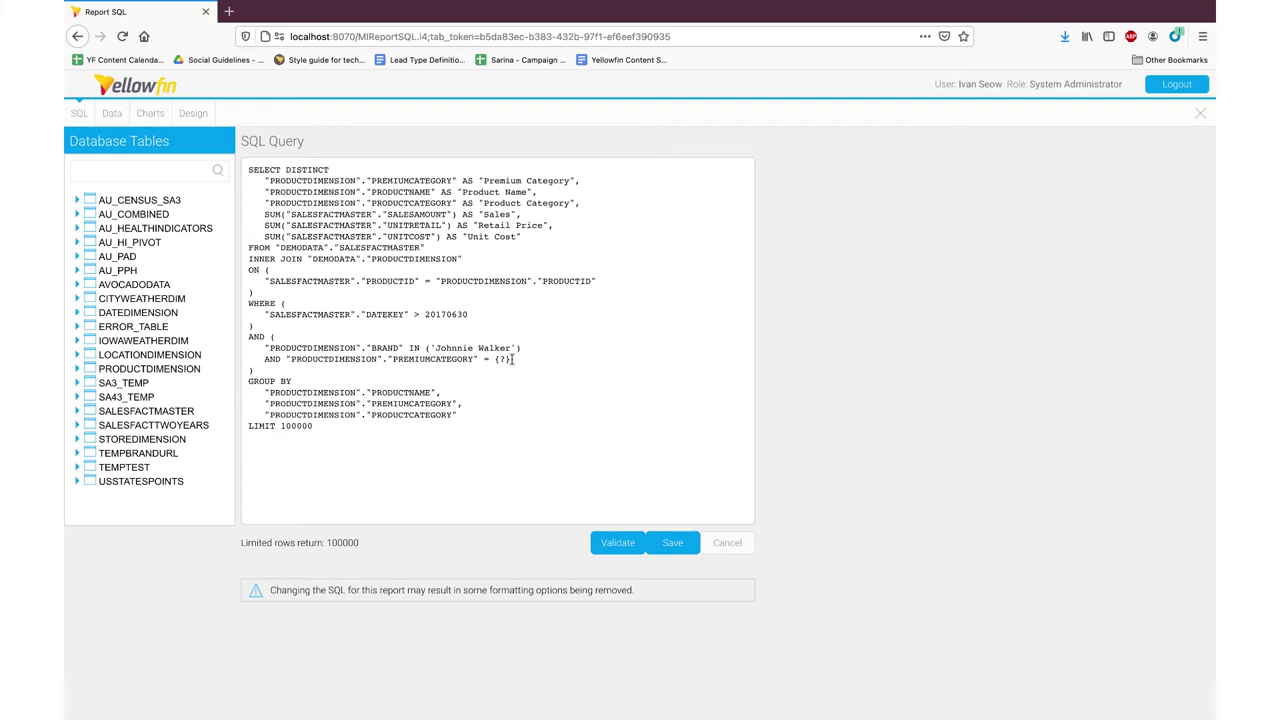
pyautogui.click(596, 368)
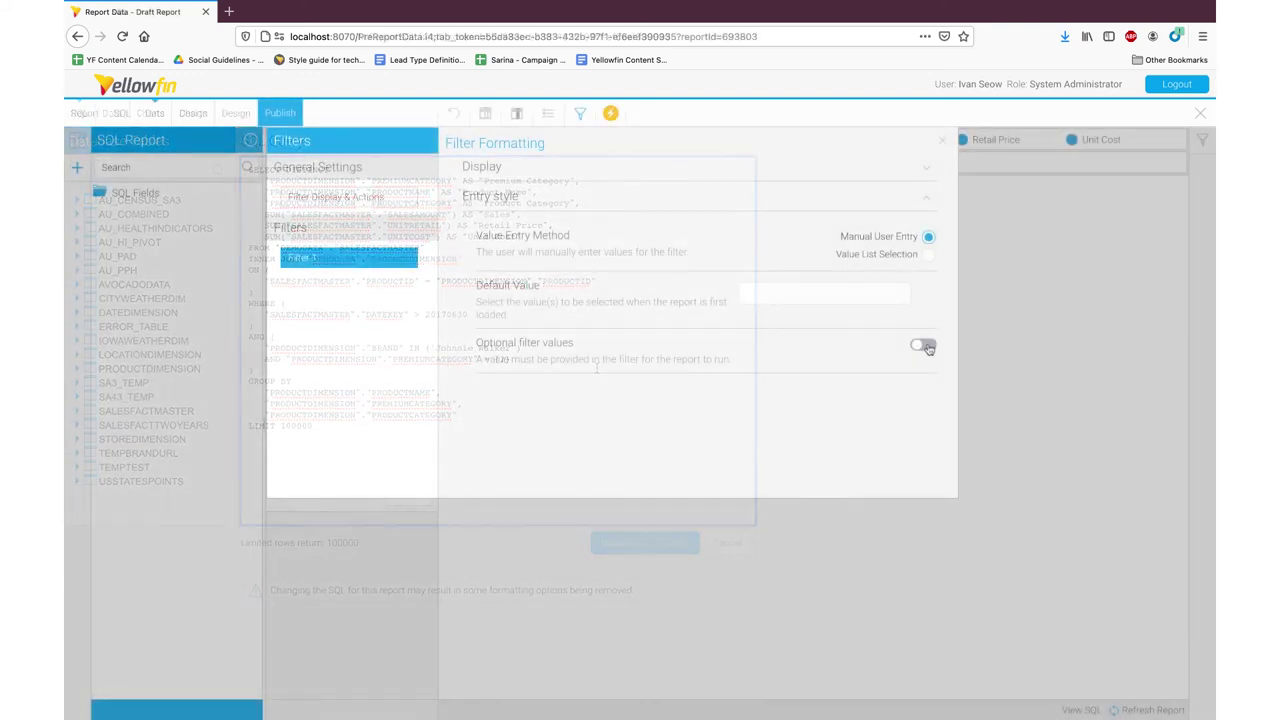
# Make Filter 1 optional and wrap {?} in NVL with a PREMIUMCATEGORY fallback, then validate and save
pyautogui.click(924, 346)
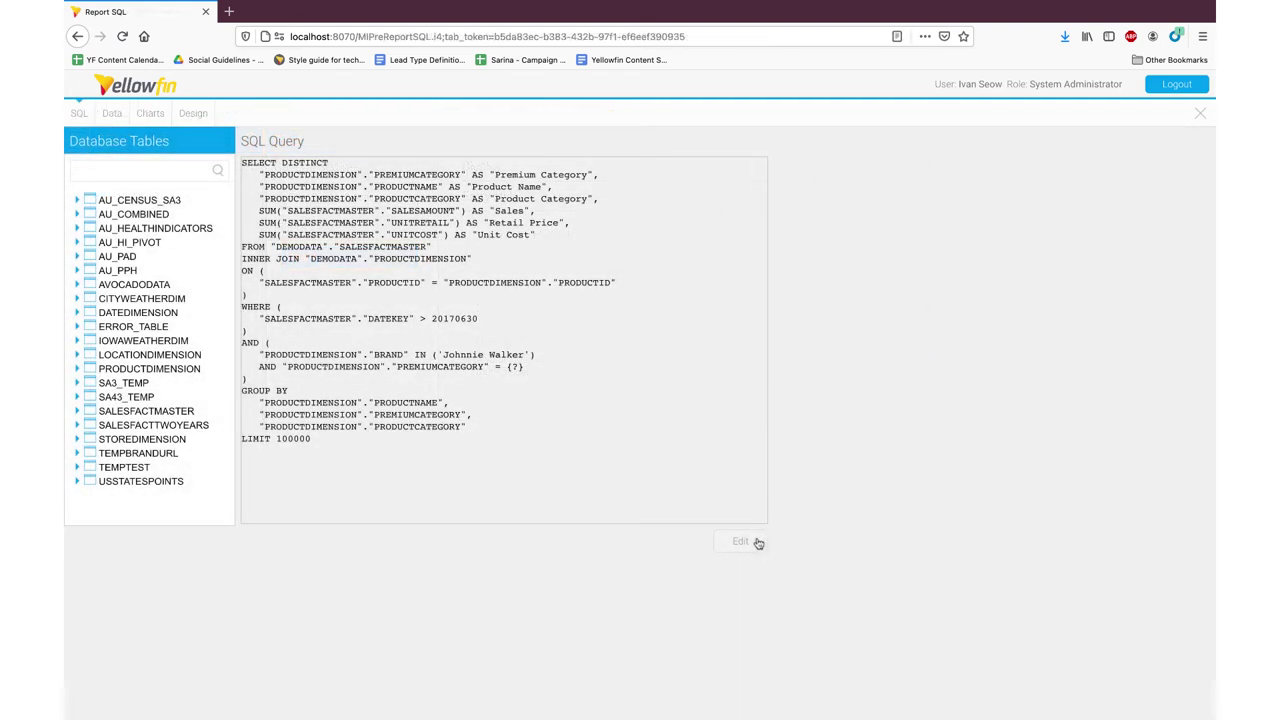
pyautogui.click(758, 542)
pyautogui.click(494, 359)
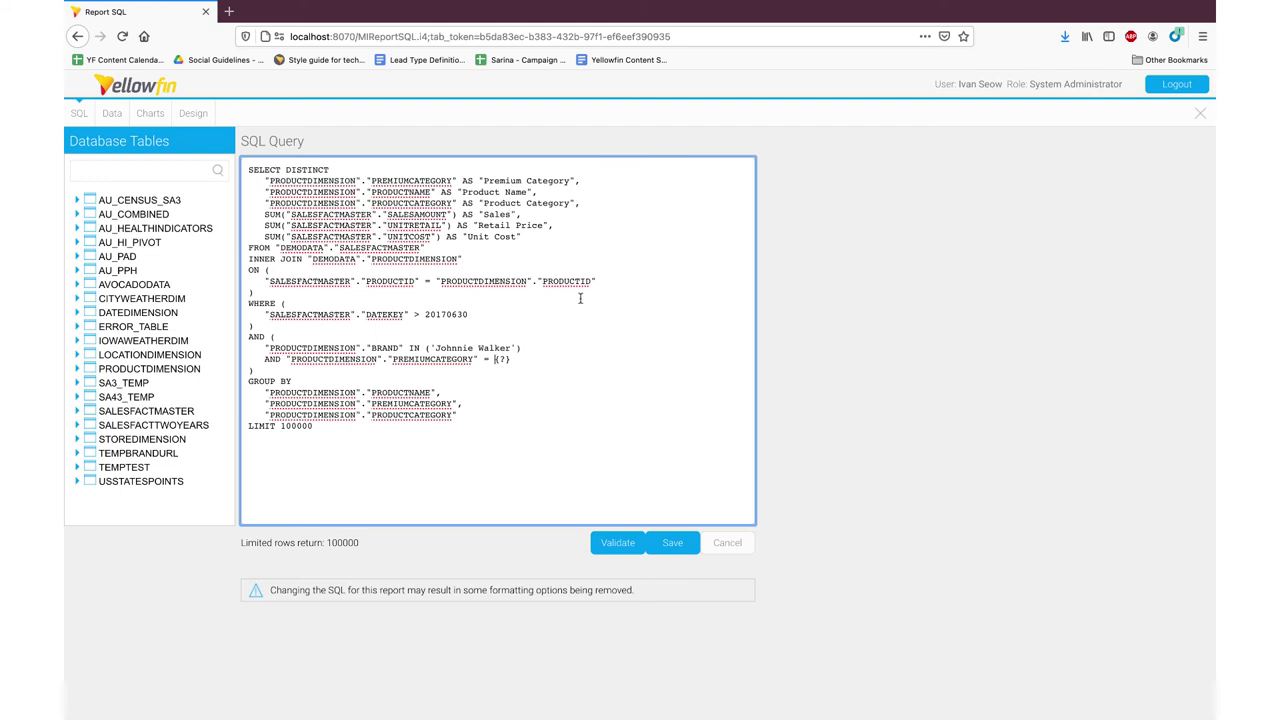
pyautogui.write('NVL(')
pyautogui.write('"PRODUCTDIMENSION"."PREMIUMCATEGORY"')
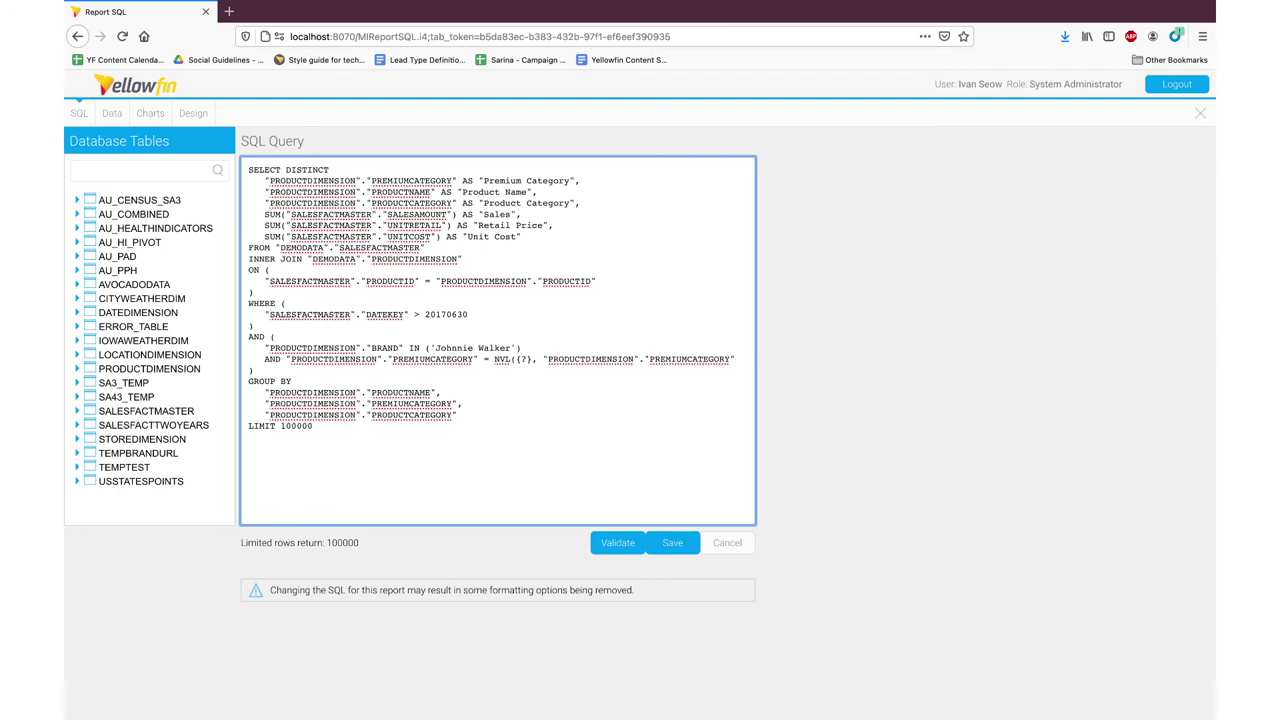
pyautogui.click(542, 357)
pyautogui.press('BackSpace')
pyautogui.click(617, 542)
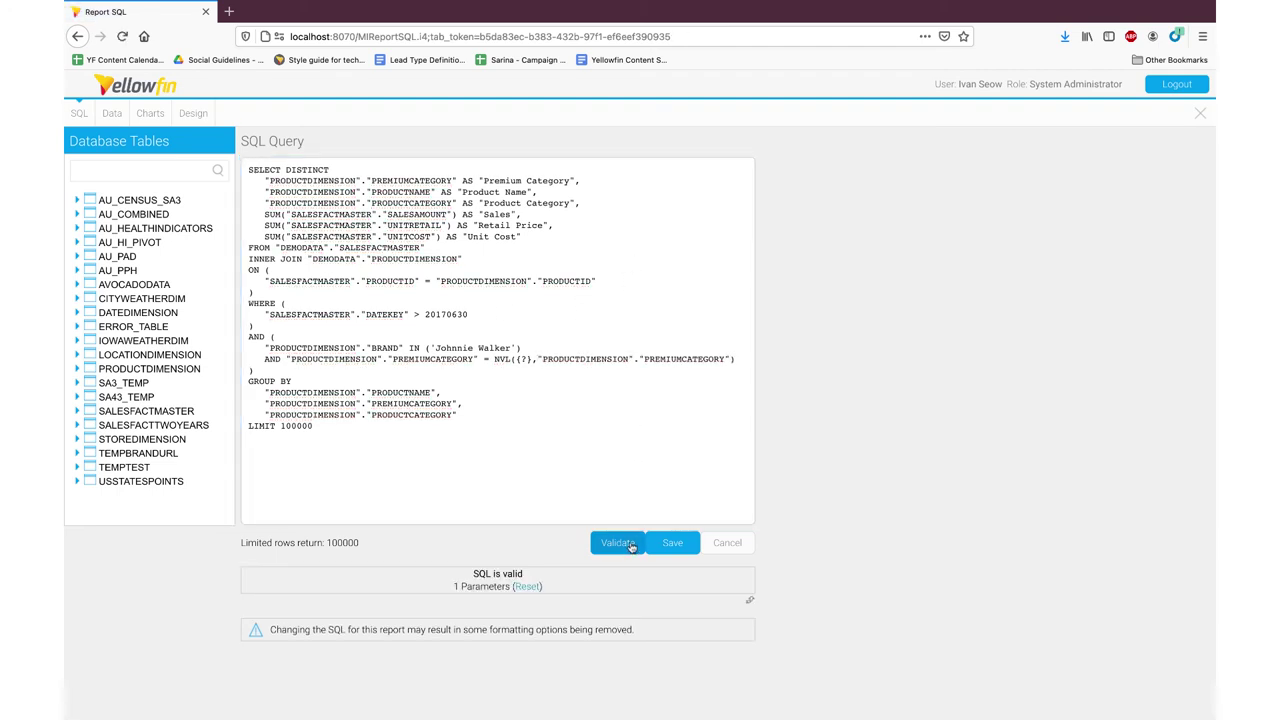
pyautogui.click(673, 543)
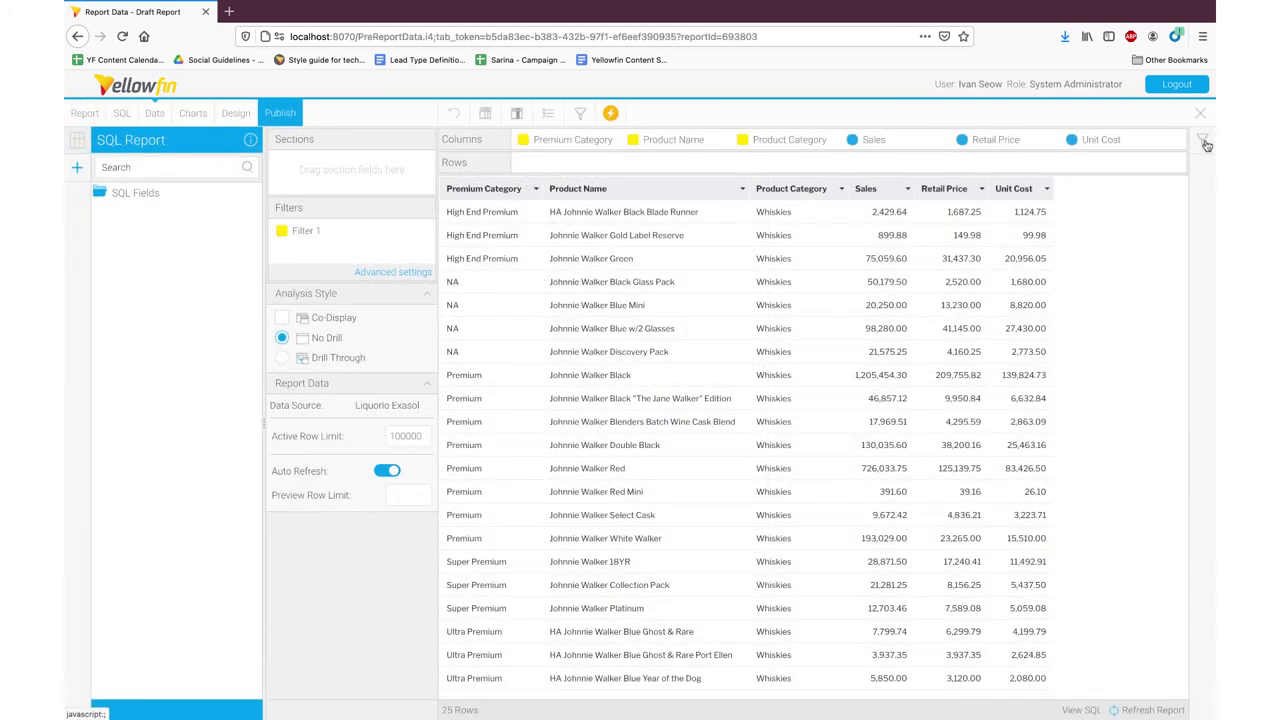
# Test Filter 1 with Premium, then with the value omitted, and close the filters panel
pyautogui.click(1203, 142)
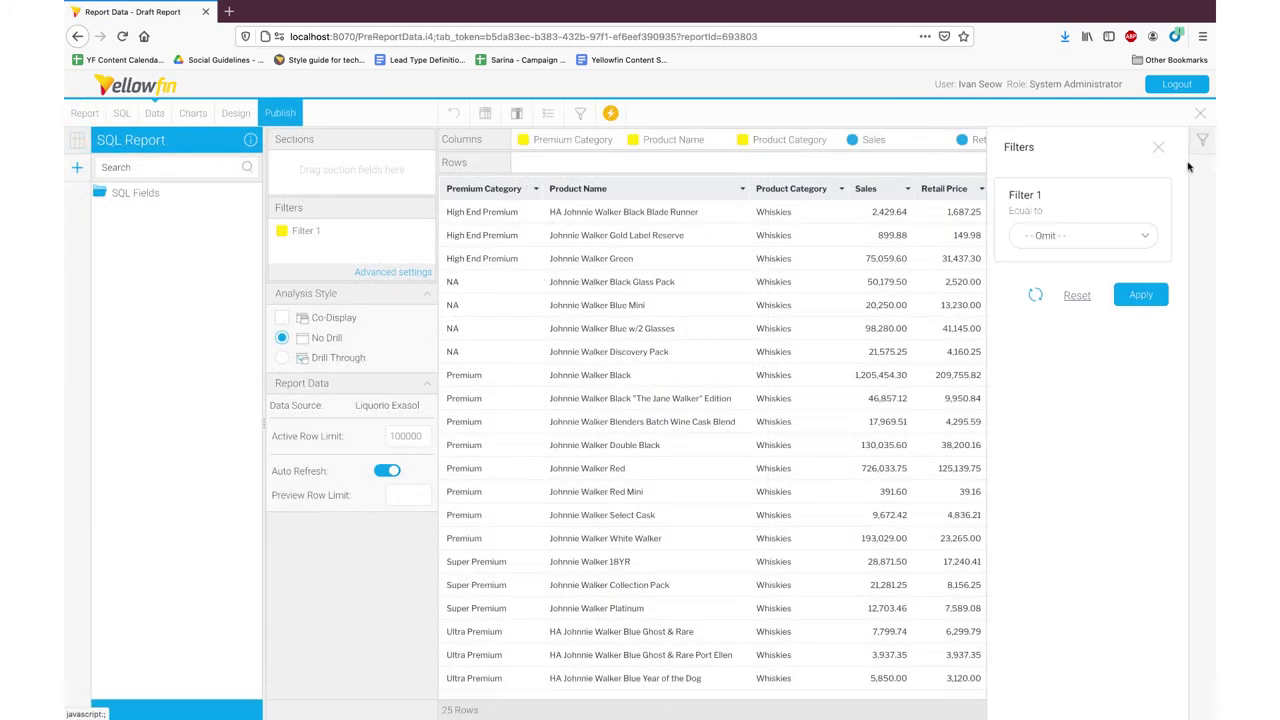
pyautogui.click(1140, 235)
pyautogui.click(1140, 274)
pyautogui.click(1146, 300)
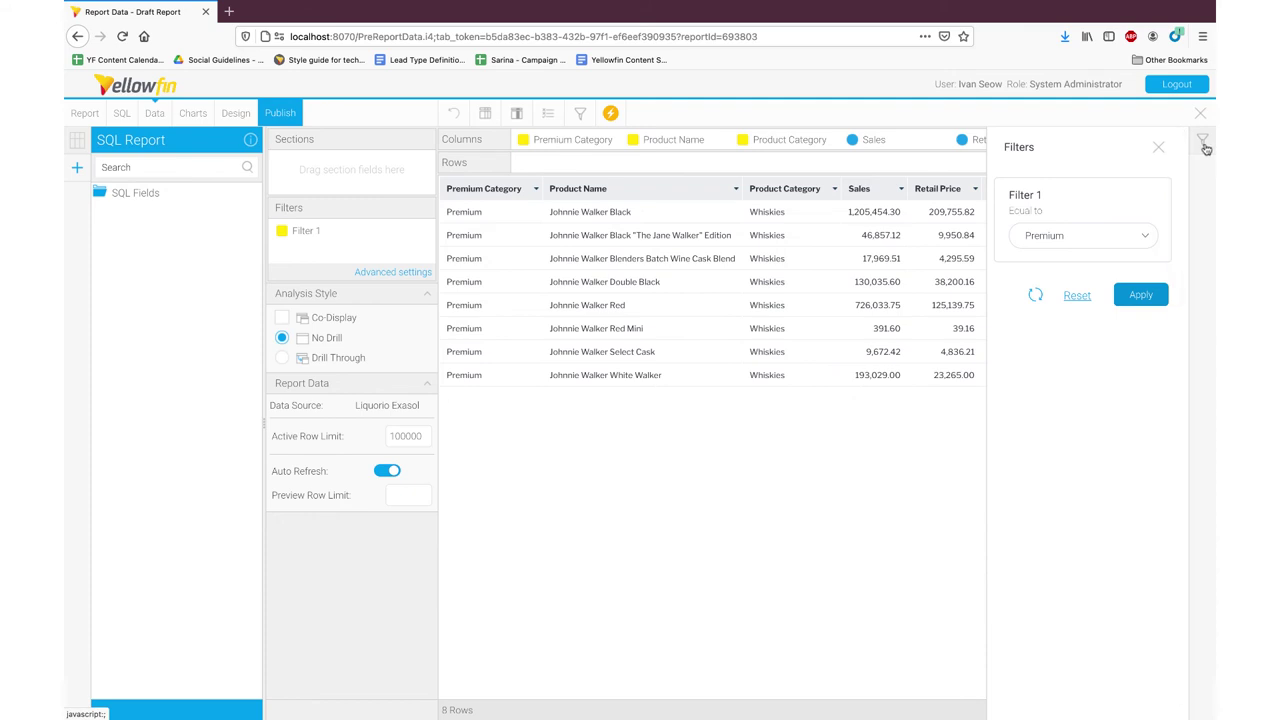
pyautogui.click(1140, 235)
pyautogui.click(1050, 190)
pyautogui.click(1140, 294)
pyautogui.click(1158, 147)
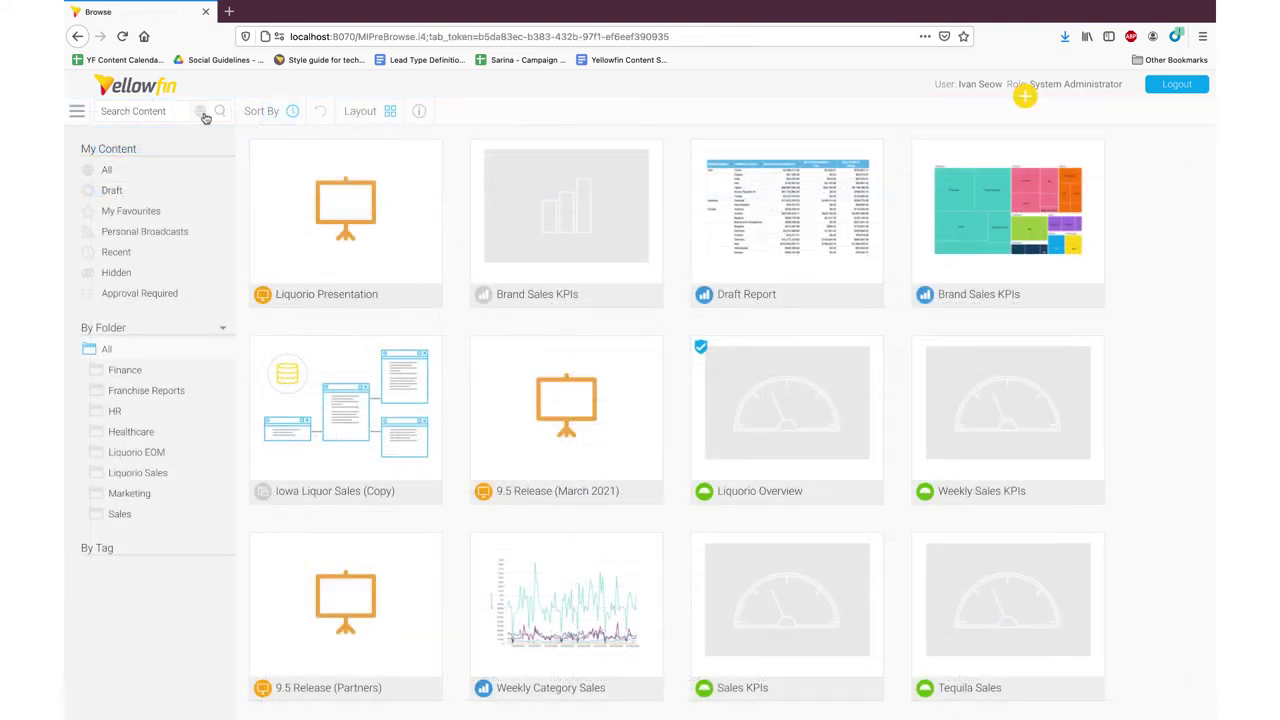
# Open the Iowa Liquor Sales (Copy) view, expand AU_CENSUS_SA3 and AU_COMBINED, and preview its SQL and data
pyautogui.click(202, 113)
pyautogui.click(233, 330)
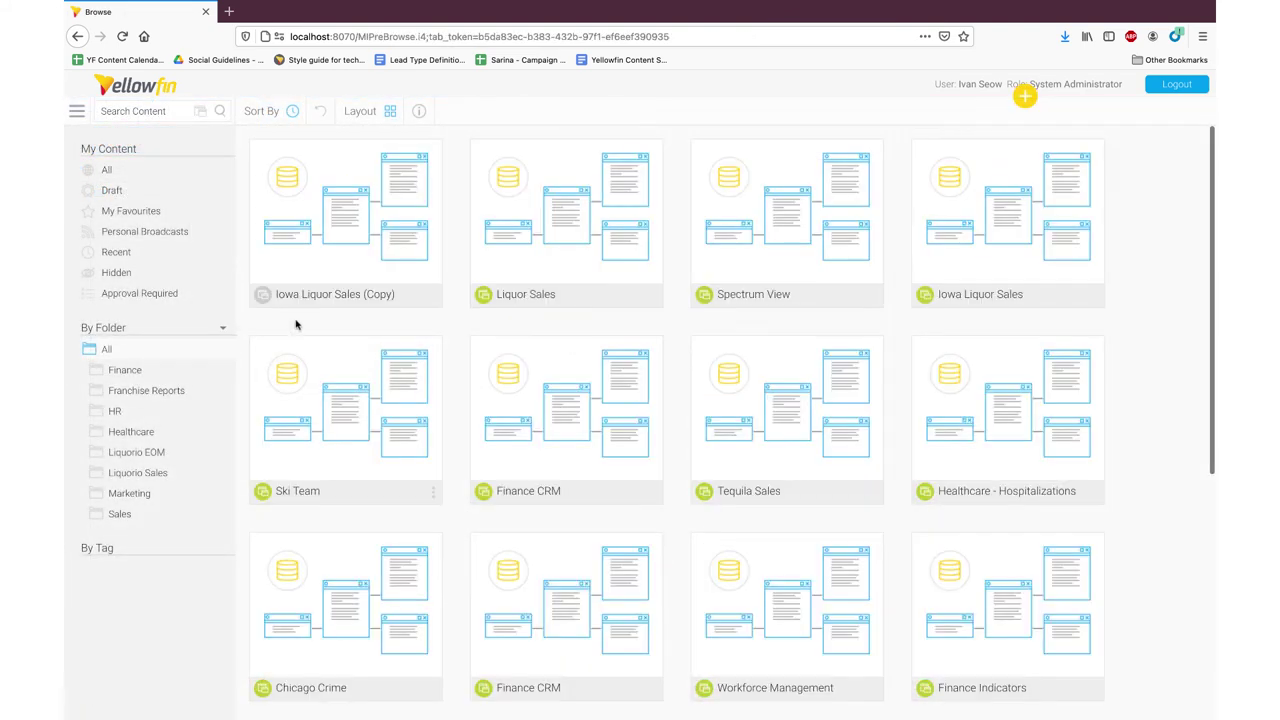
pyautogui.click(436, 274)
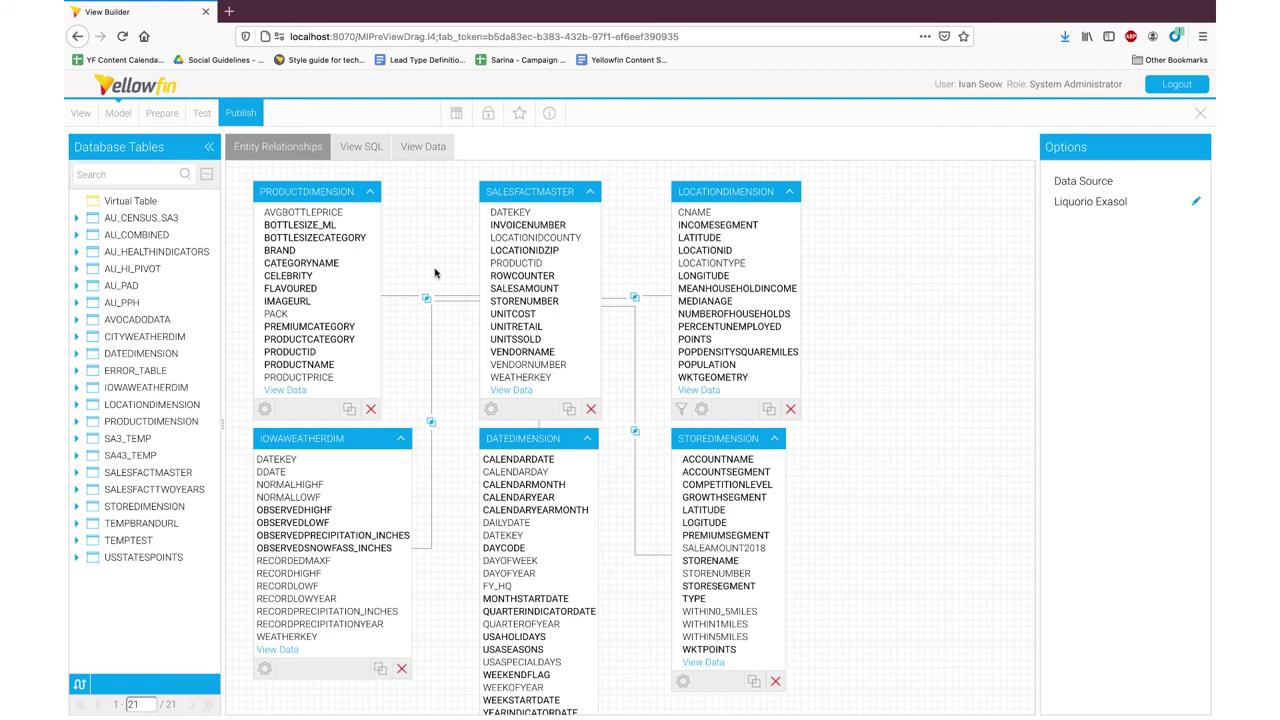
pyautogui.click(77, 220)
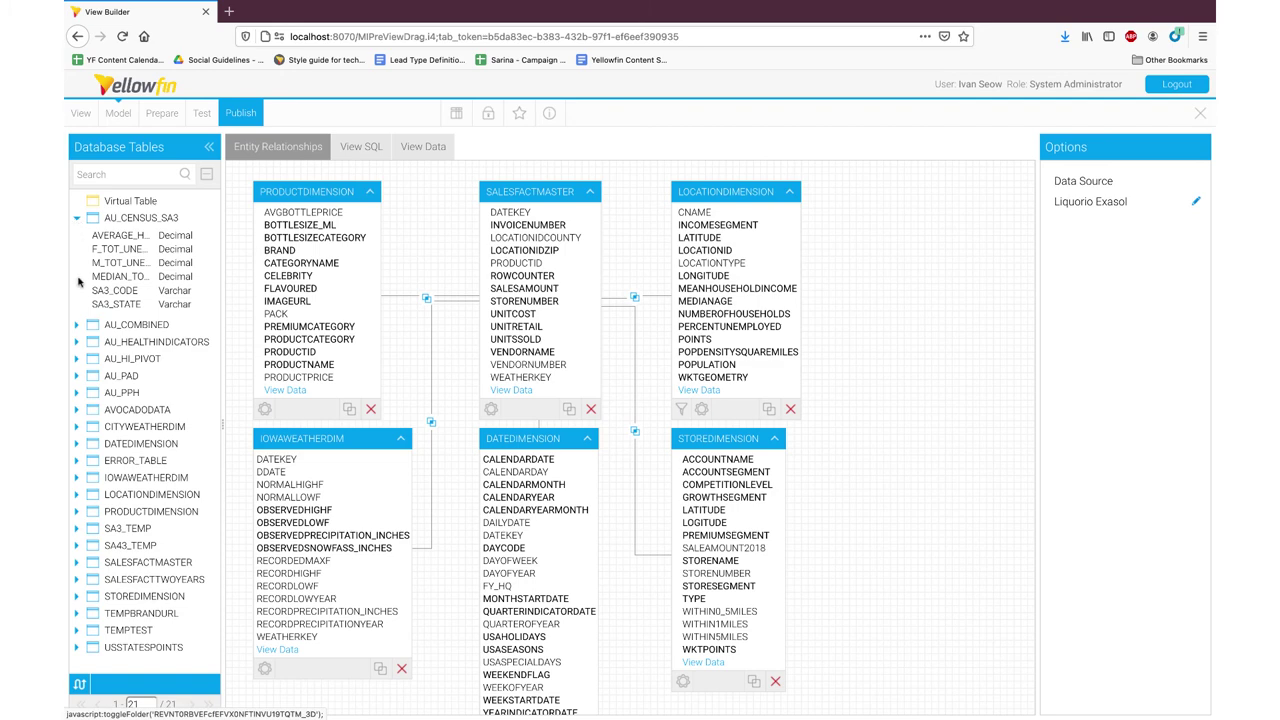
pyautogui.click(77, 326)
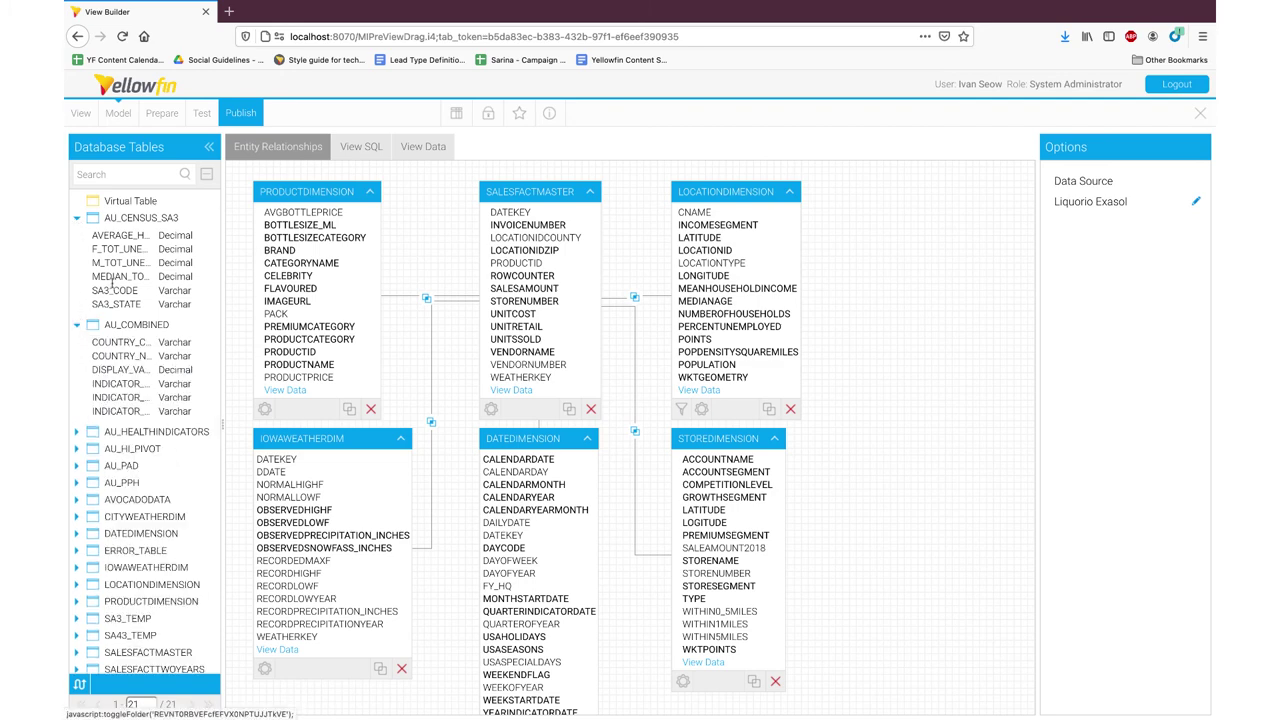
pyautogui.click(357, 146)
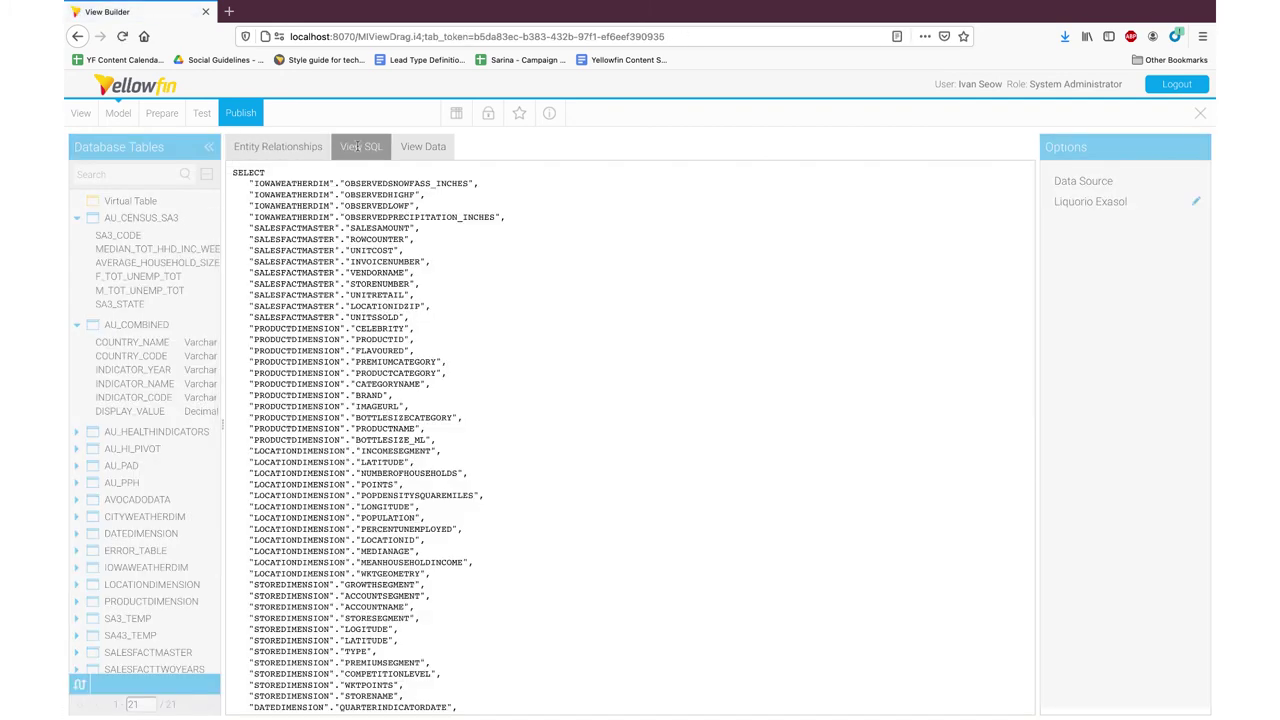
pyautogui.click(424, 148)
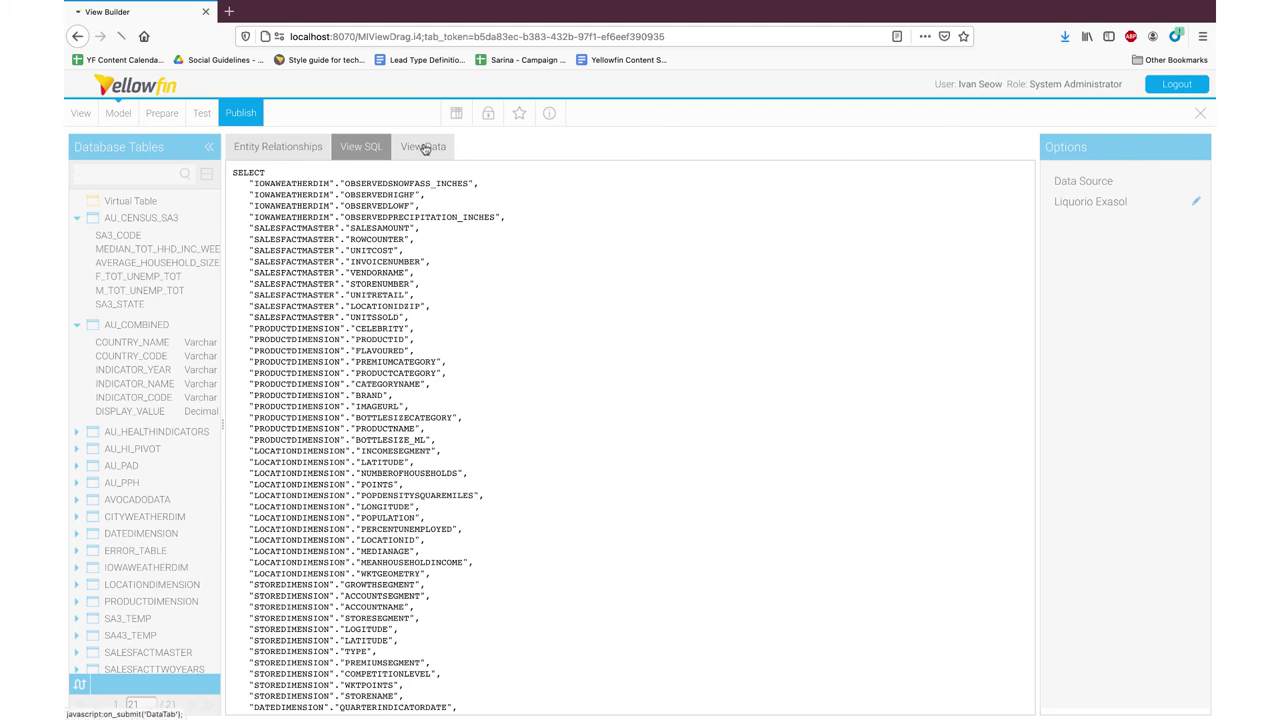
pyautogui.hscroll(10, 485, 434)
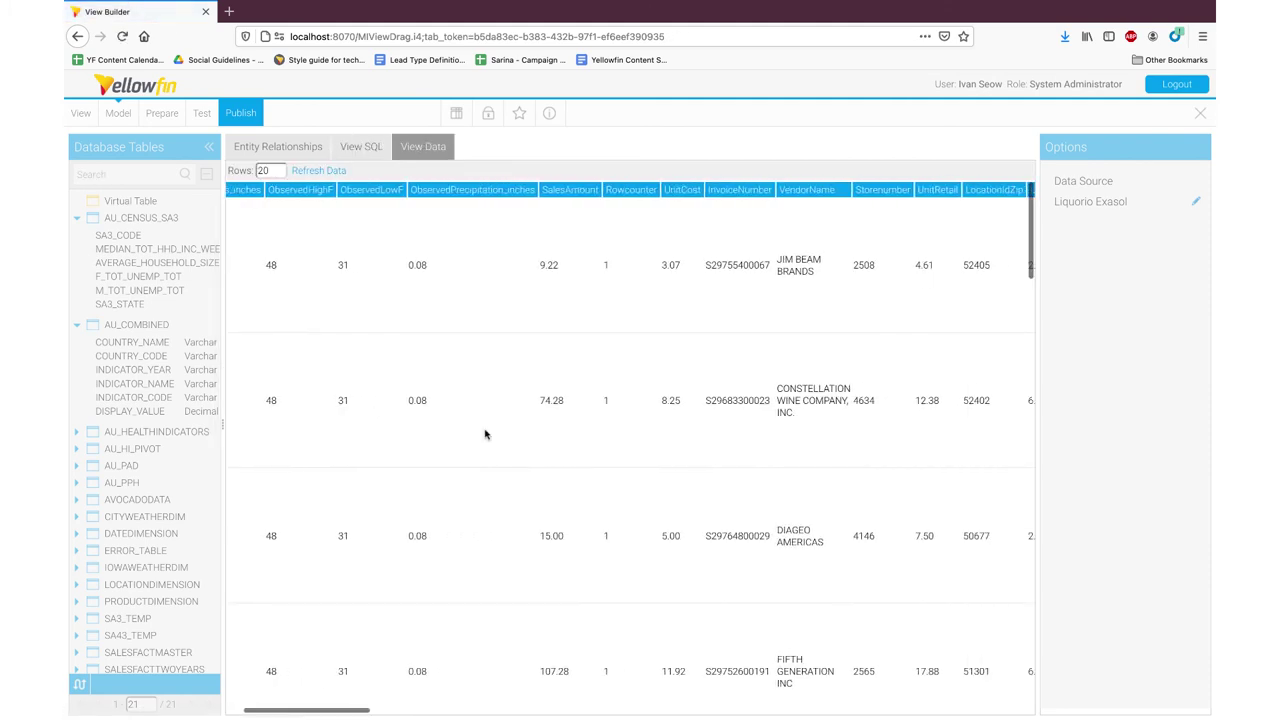
pyautogui.hscroll(8, 485, 434)
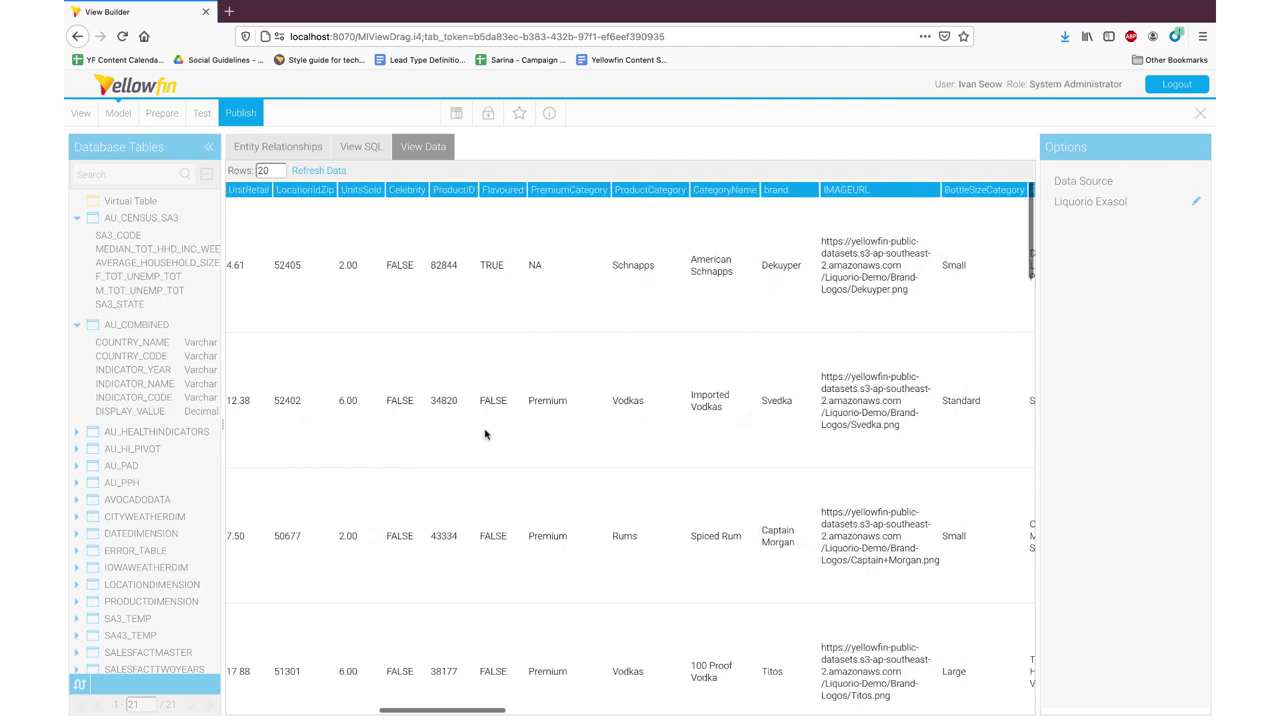
# Switch to the Prepare step and list the Product folder's fields
pyautogui.click(165, 115)
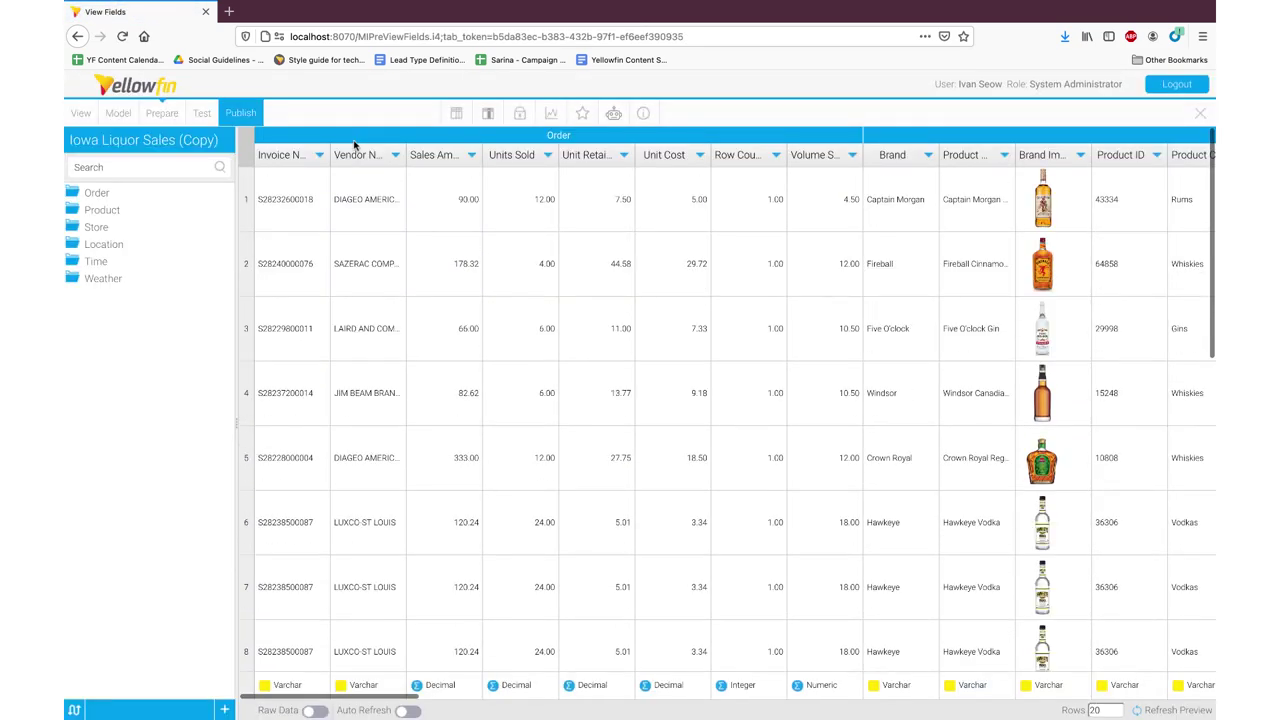
pyautogui.click(73, 211)
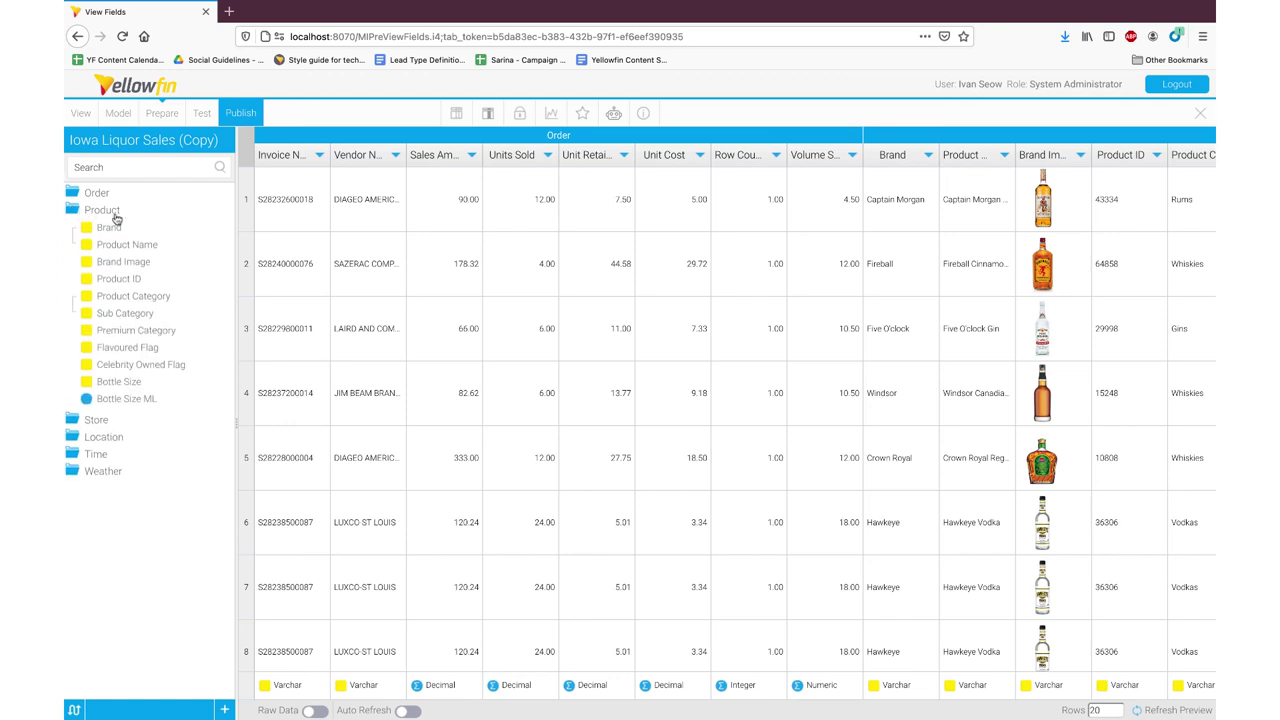
pyautogui.hscroll(5, 462, 287)
pyautogui.hscroll(9, 460, 289)
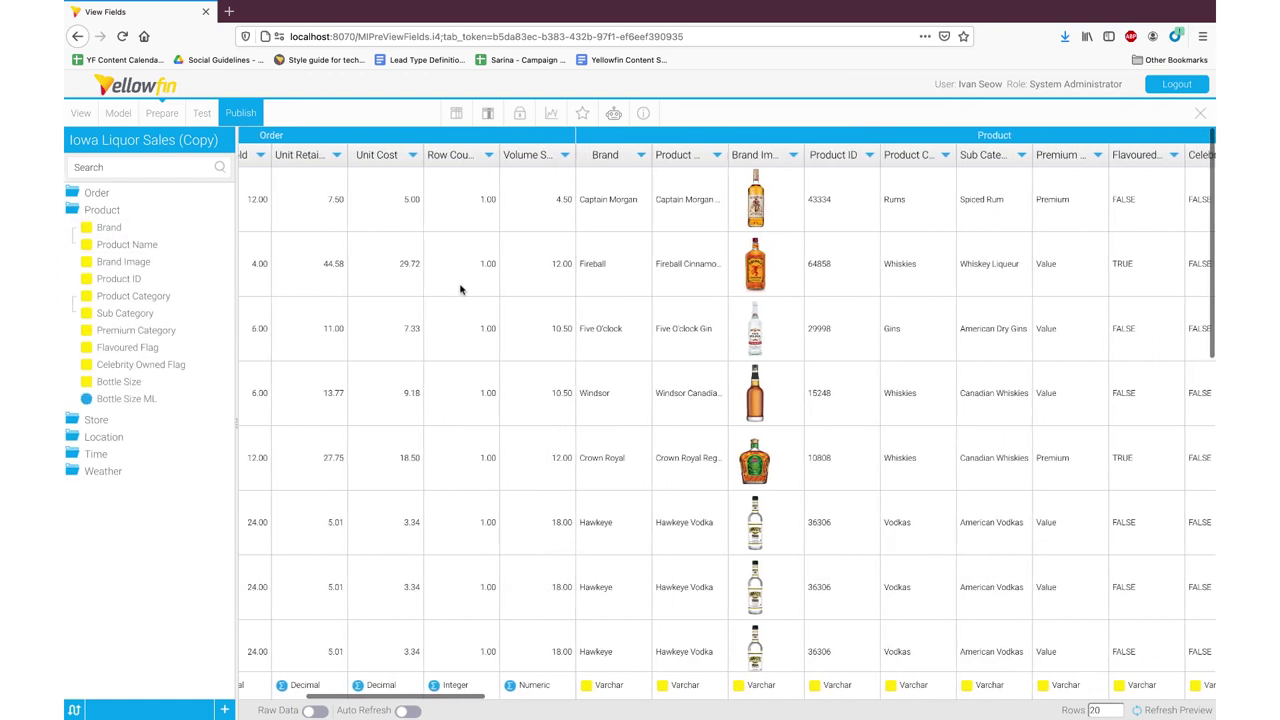
pyautogui.hscroll(1, 460, 289)
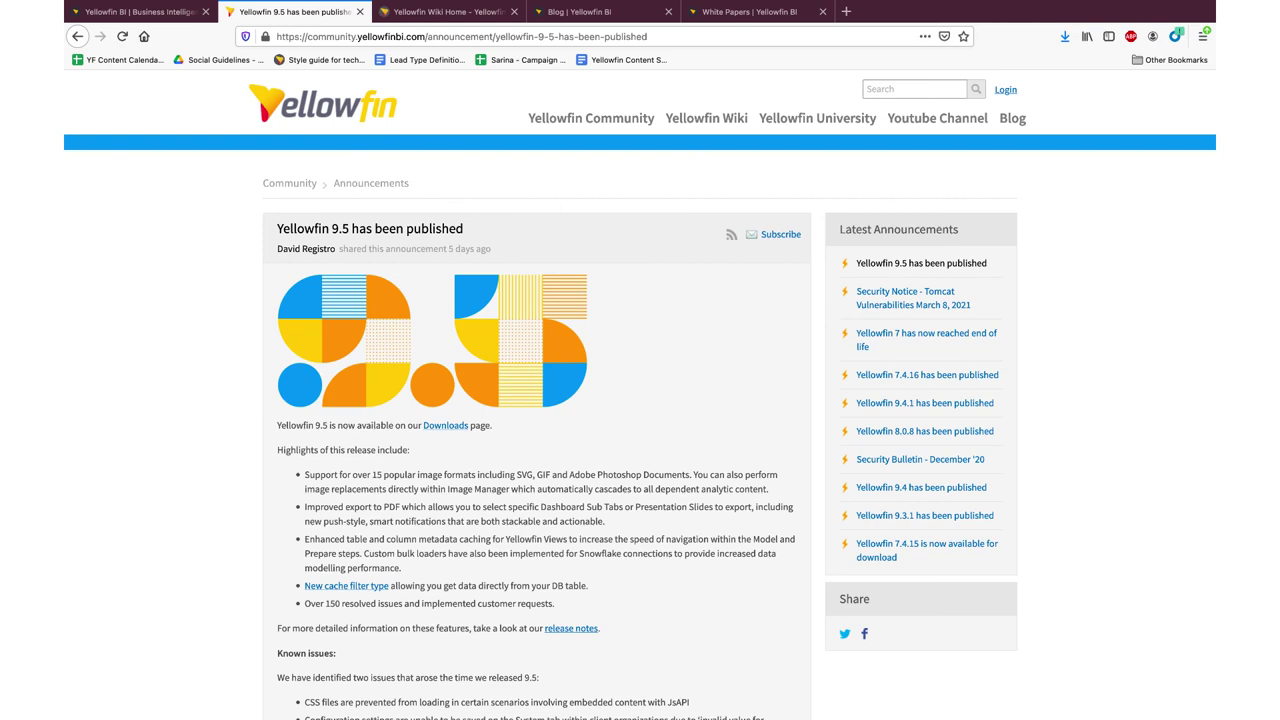
# Cycle through the Wiki Home and Blog tabs to reach the White Papers page
pyautogui.hotkey('ctrl', 'Tab')
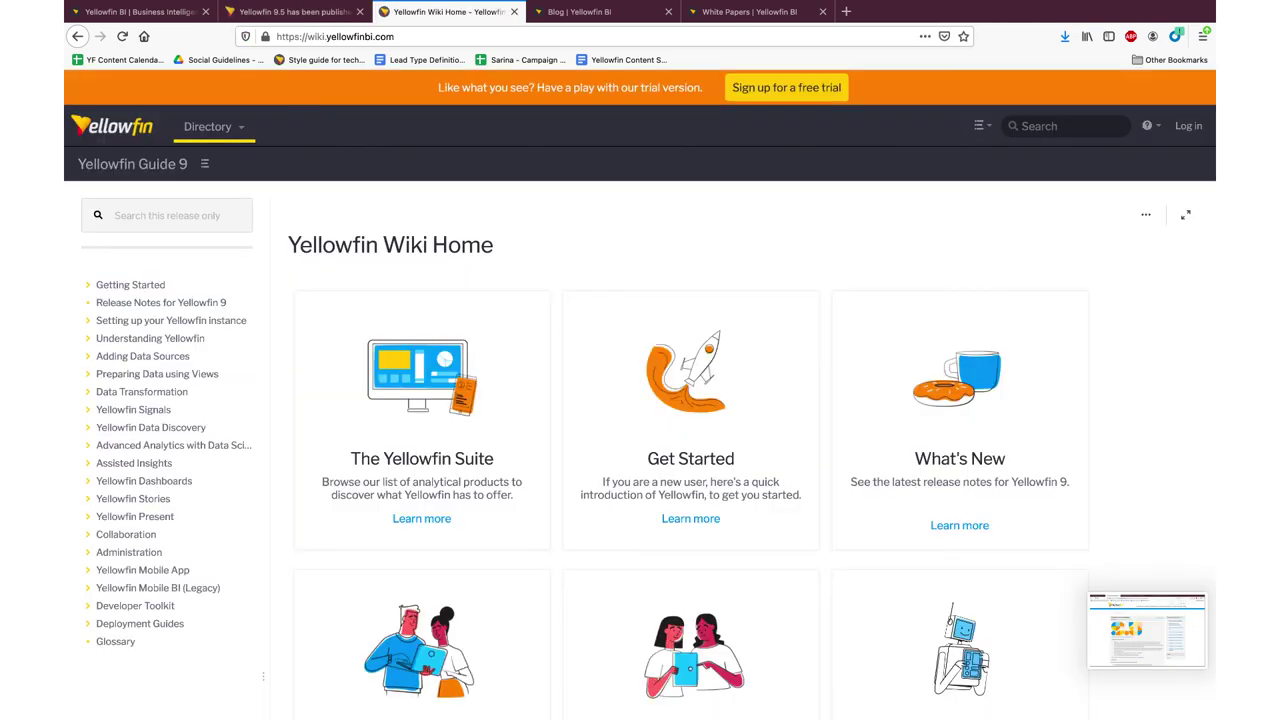
pyautogui.hotkey('ctrl', 'Tab')
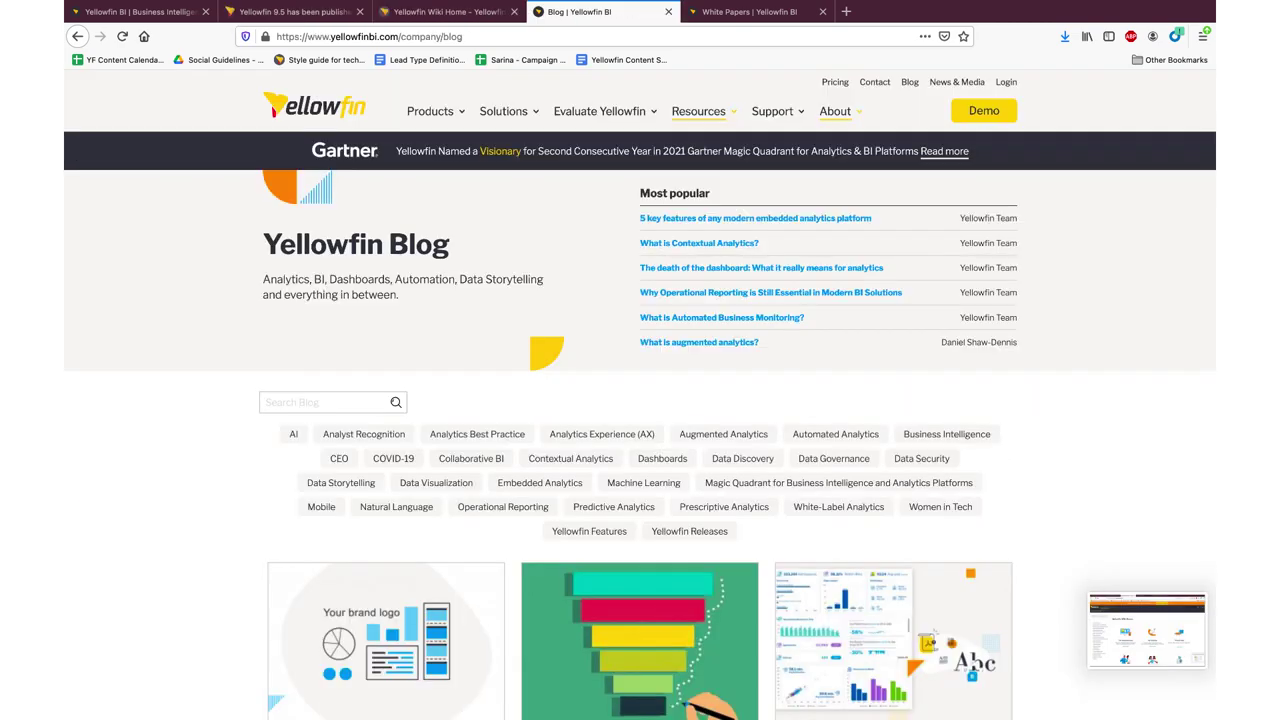
pyautogui.hotkey('ctrl', 'Tab')
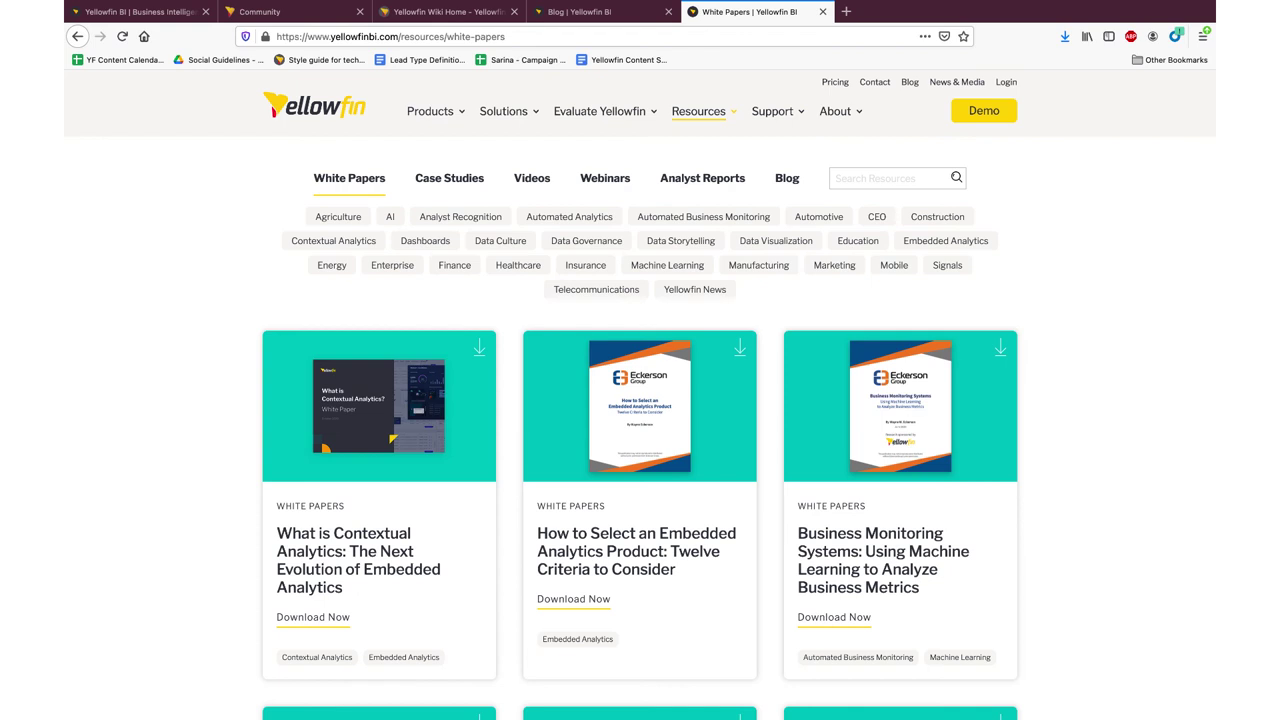